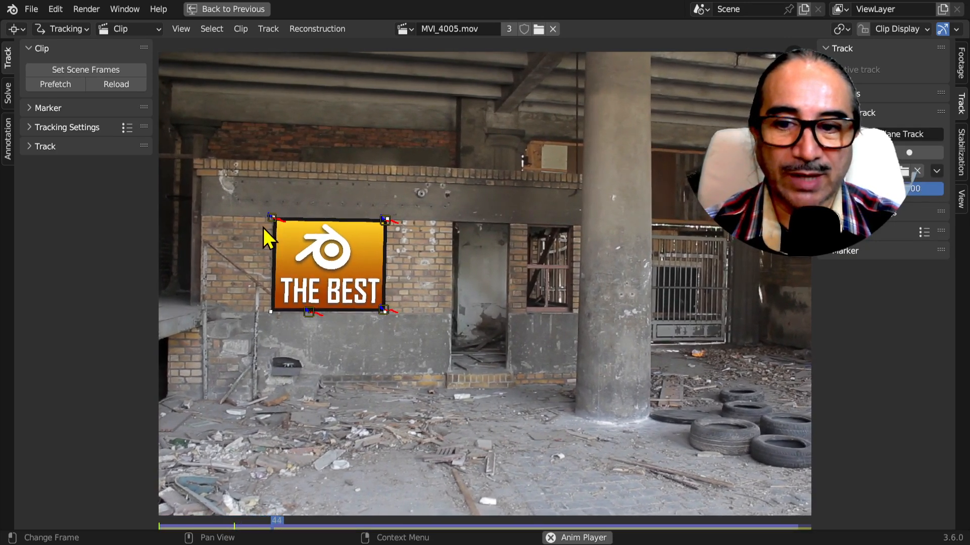
Play back the finished composite with the sign on the wall in a maximized sequencer preview
key(a)
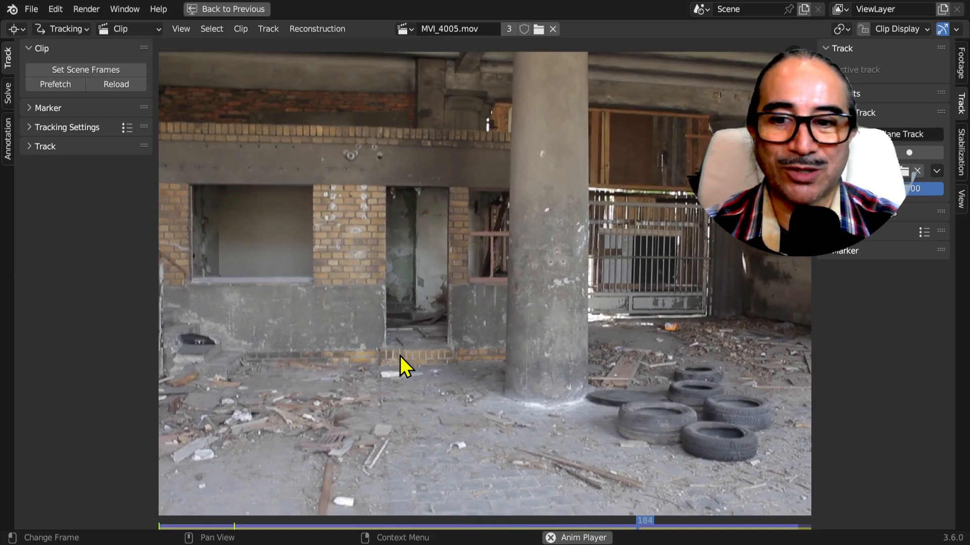
click(208, 10)
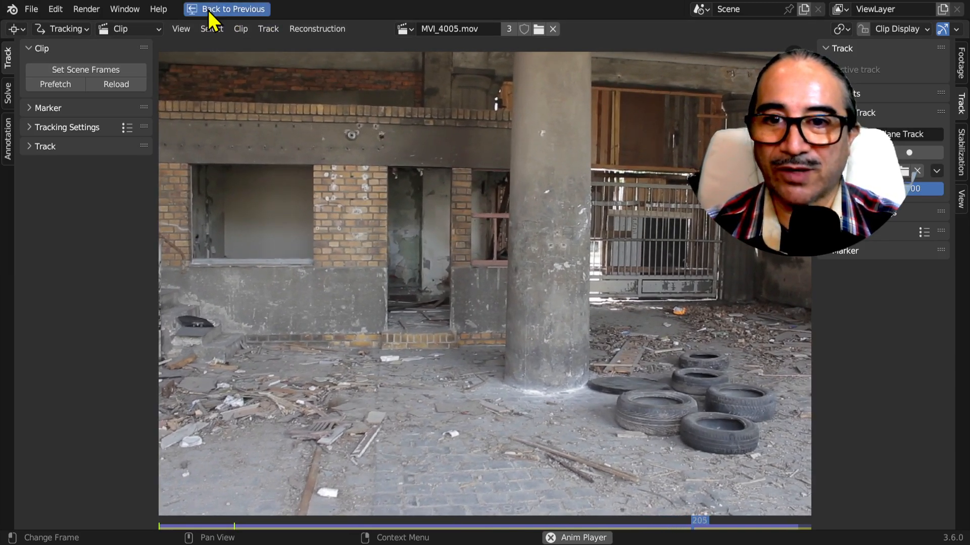
click(208, 10)
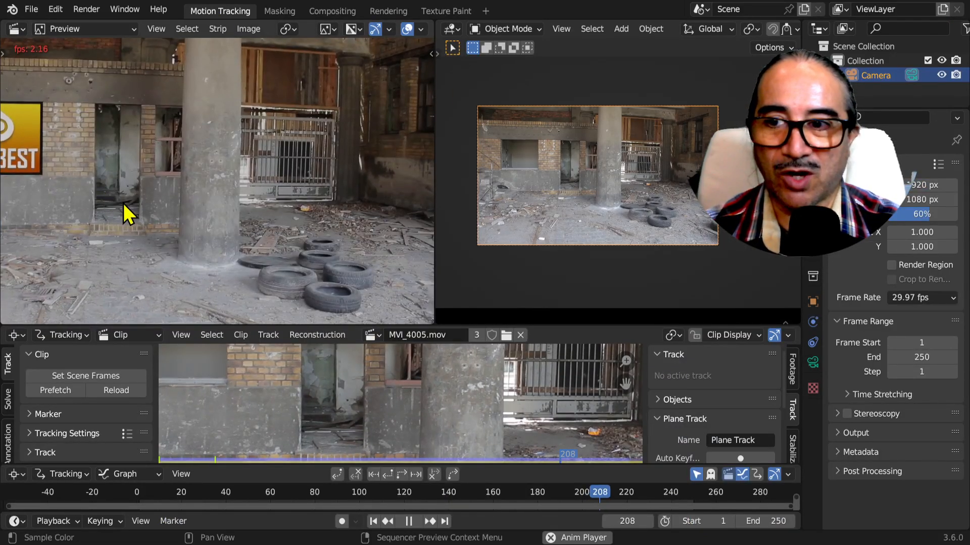
key(ctrl+space)
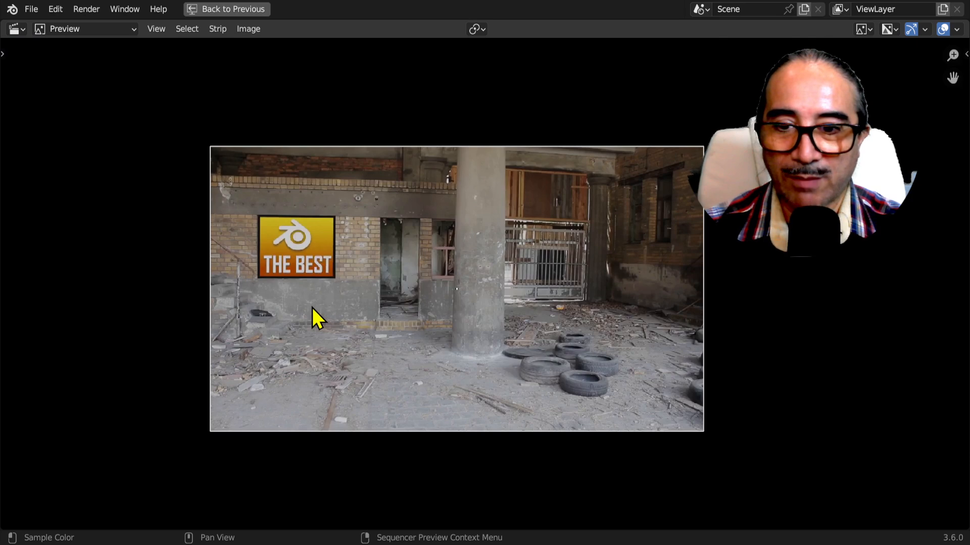
key(space)
scroll(283, 325, up, 1)
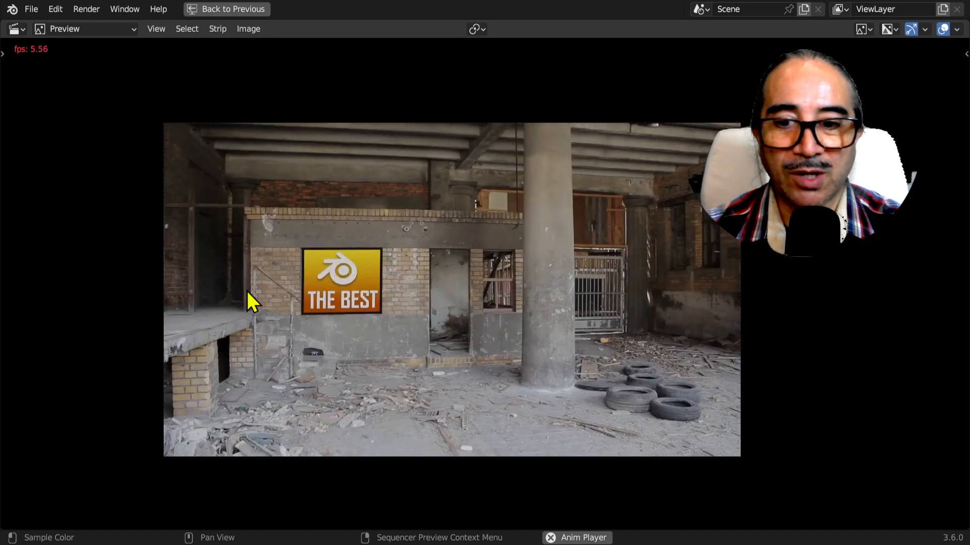
scroll(229, 261, up, 1)
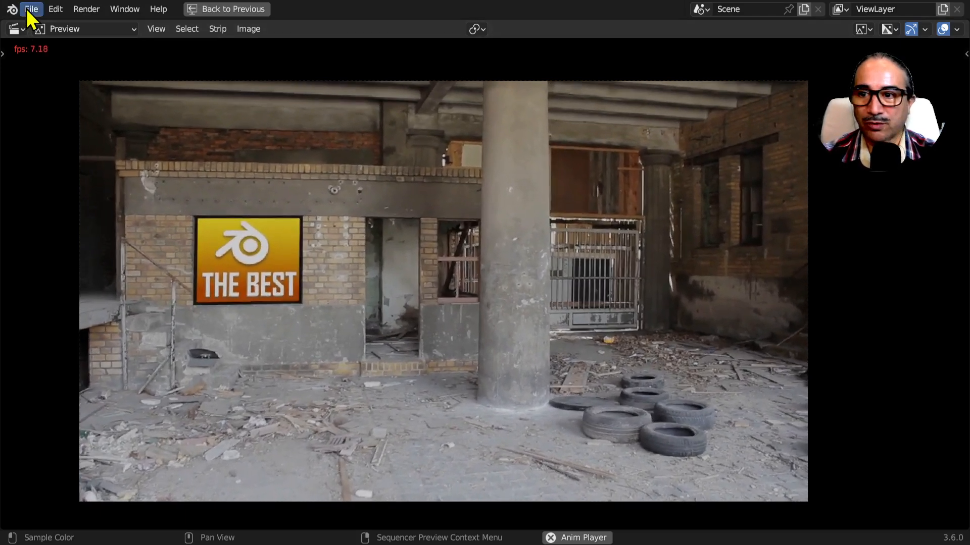
Create a new file from the VFX template, saving the changes to plannar track.blend
click(32, 9)
mouse_move(51, 28)
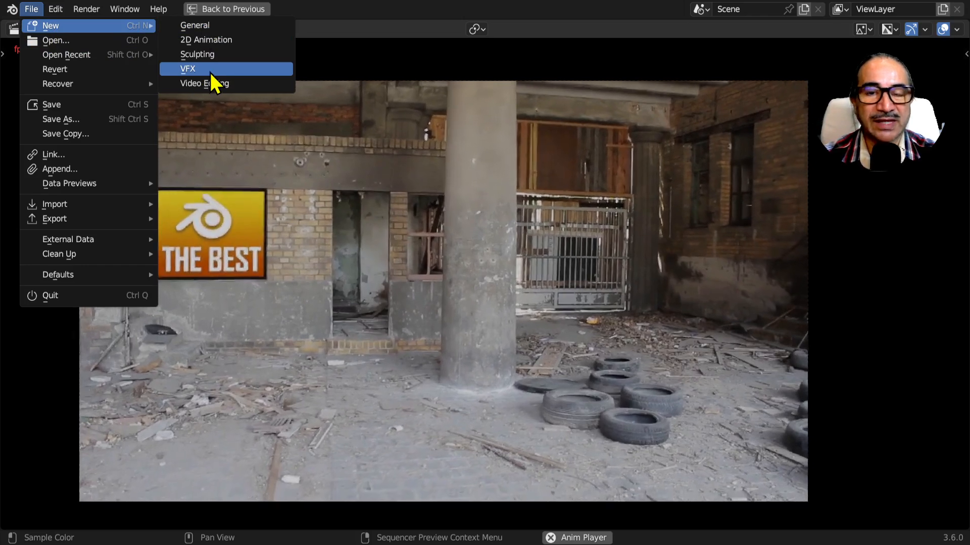
click(201, 73)
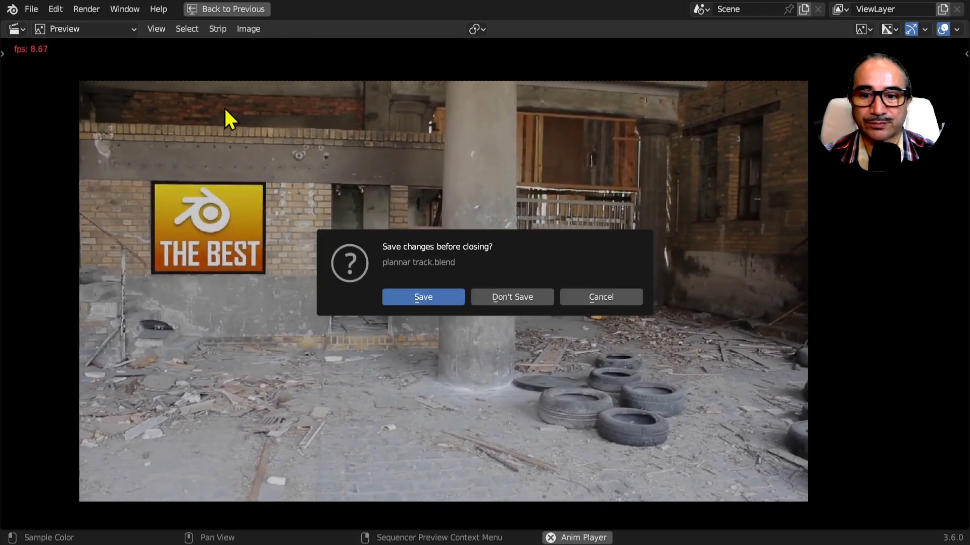
click(435, 297)
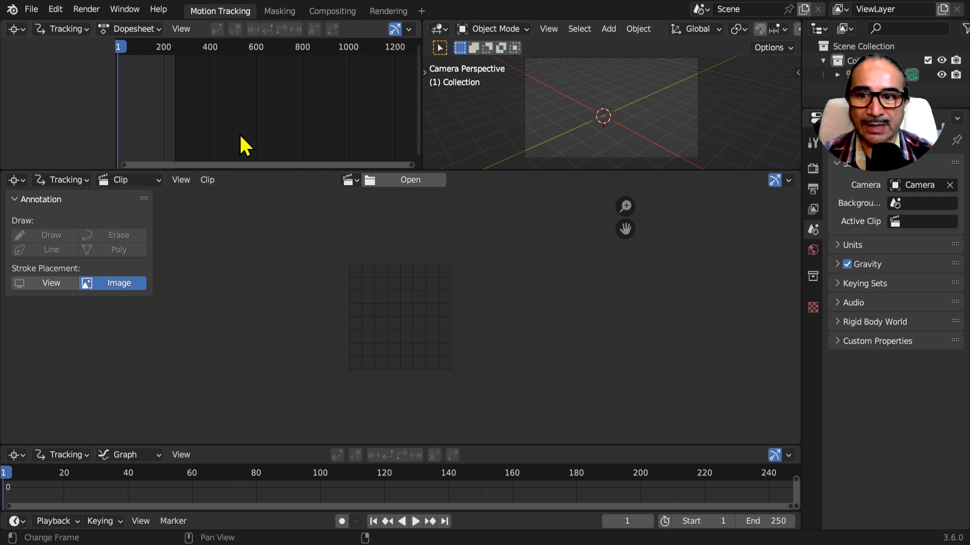
Load the footage MVI_4005.mov into the movie clip editor and enlarge that editor to show the whole frame
mouse_move(311, 169)
mouse_down()
mouse_move(316, 199)
mouse_move(306, 178)
mouse_up()
drag(421, 123, 364, 128)
click(404, 191)
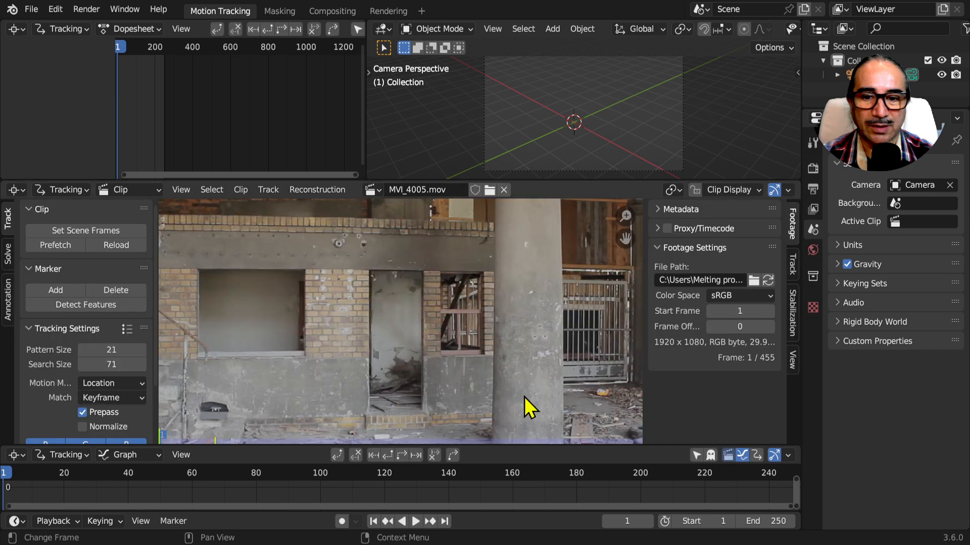
scroll(444, 372, down, 2)
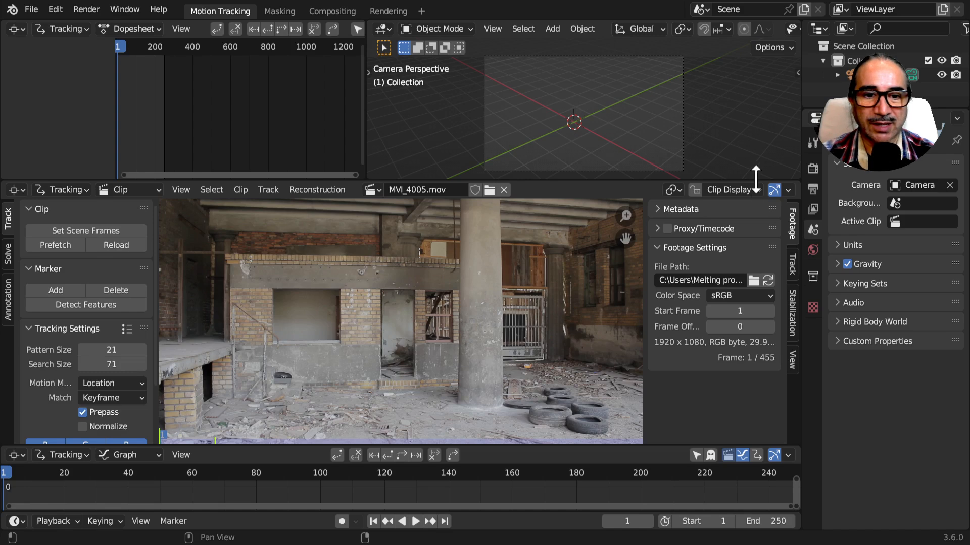
drag(755, 179, 756, 101)
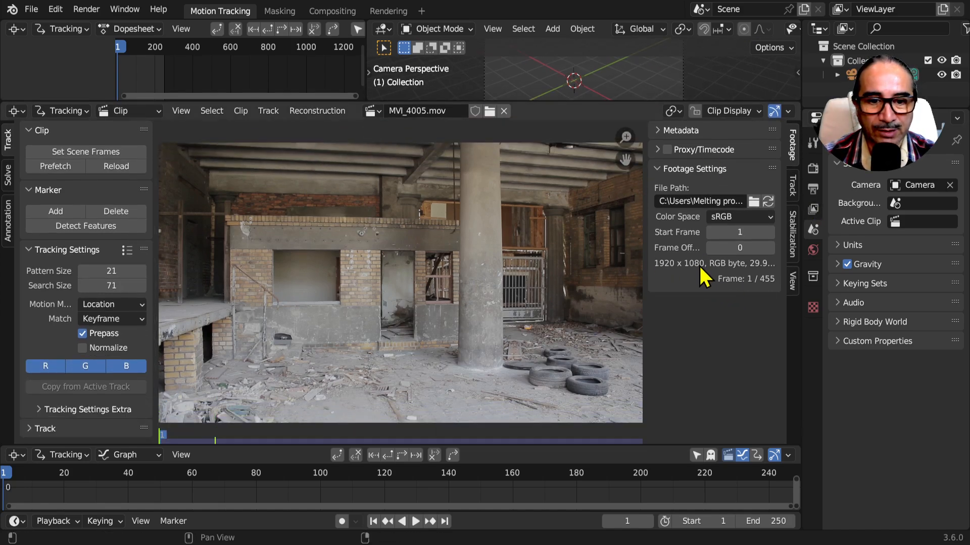
Set the scene's output frame rate to 29.97 fps and check it against the clip's footage settings
click(812, 170)
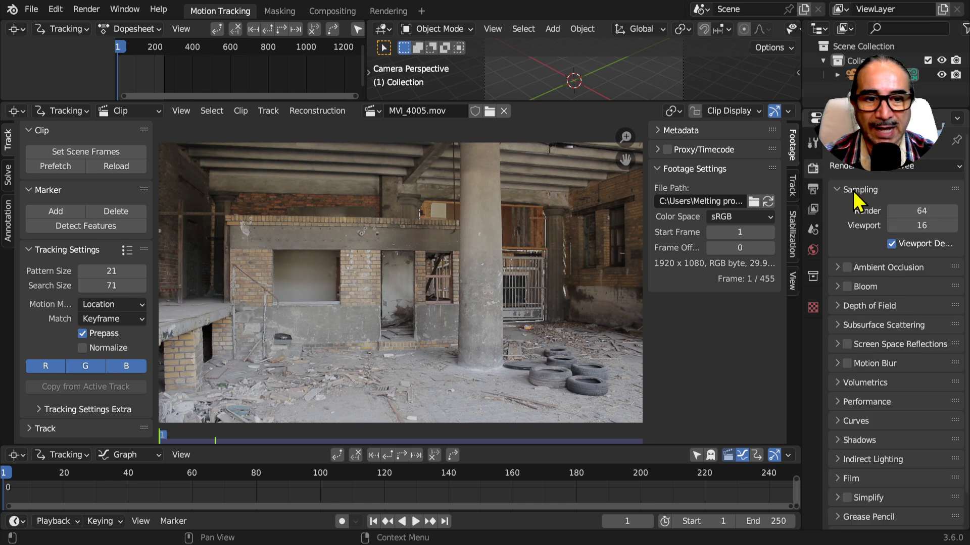
click(811, 191)
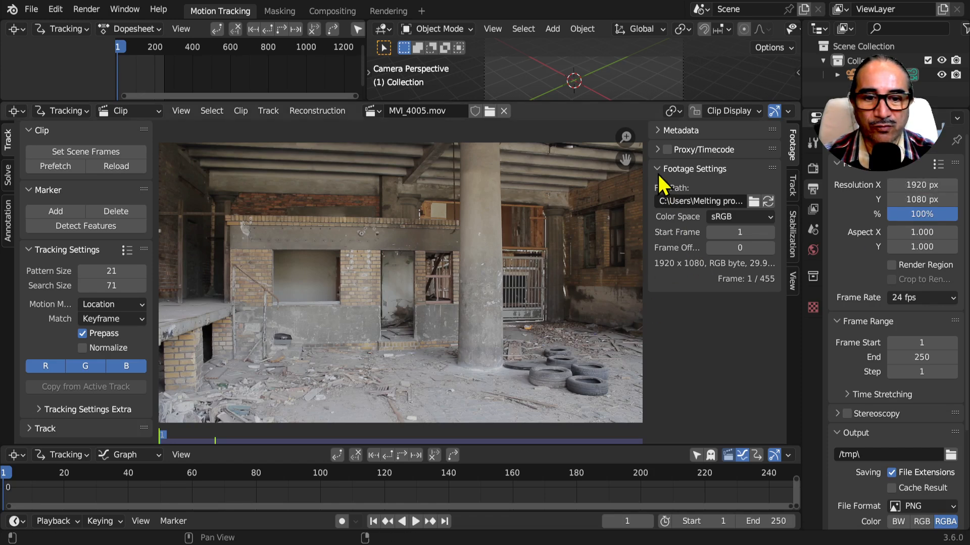
click(926, 298)
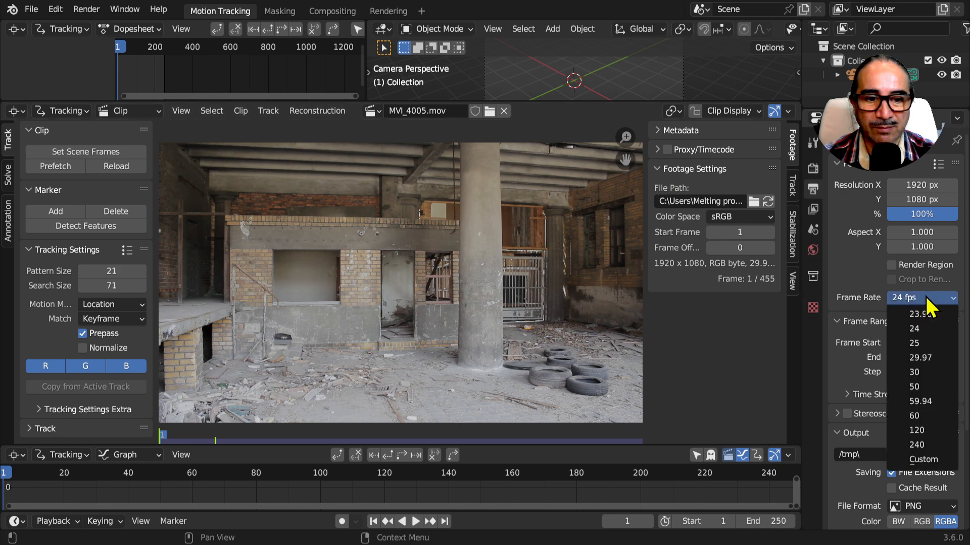
click(929, 356)
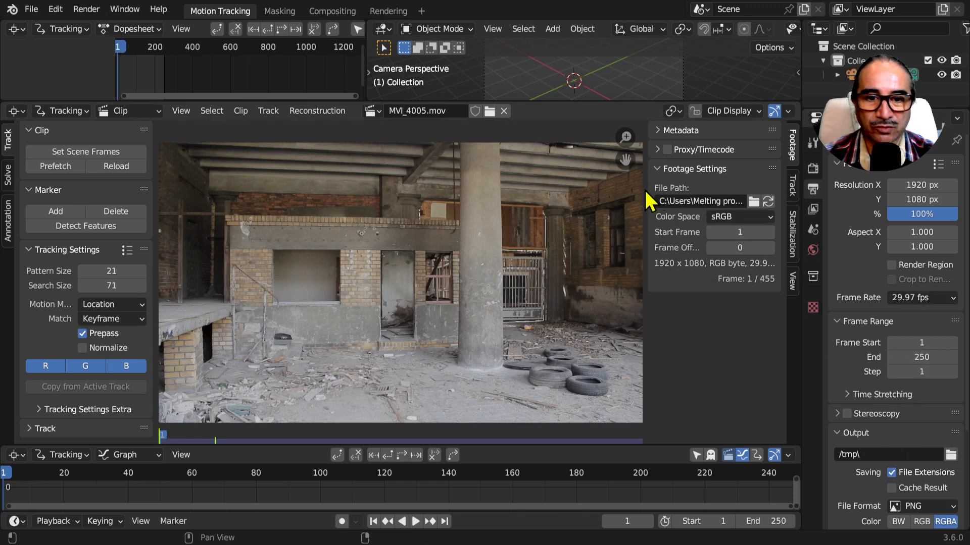
drag(647, 190, 626, 180)
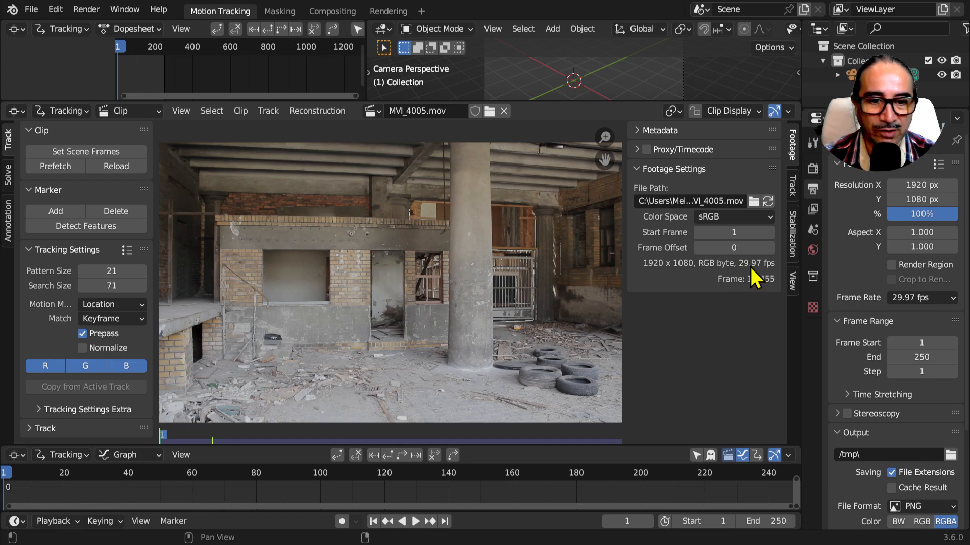
ctrl+middle_drag(760, 283, 750, 315)
drag(620, 289, 528, 288)
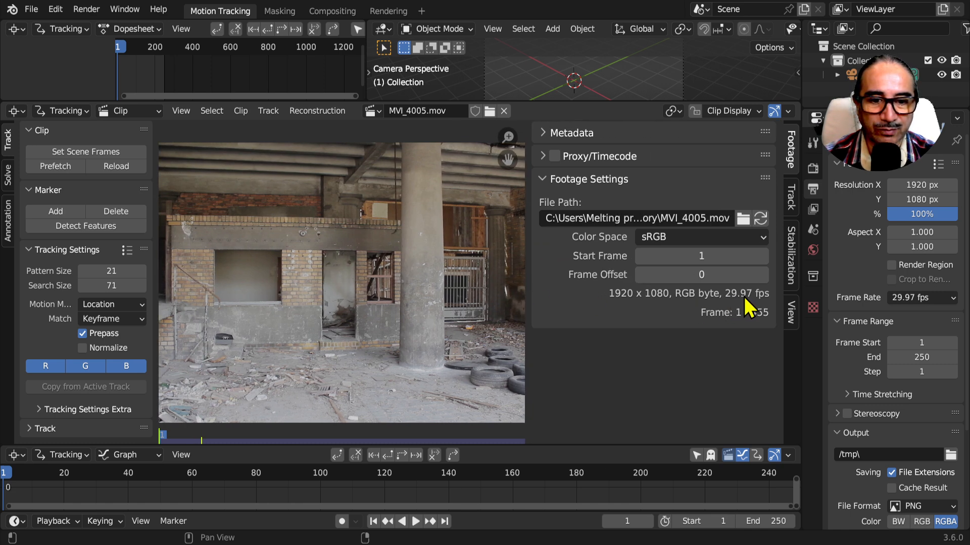
ctrl+middle_drag(585, 286, 545, 323)
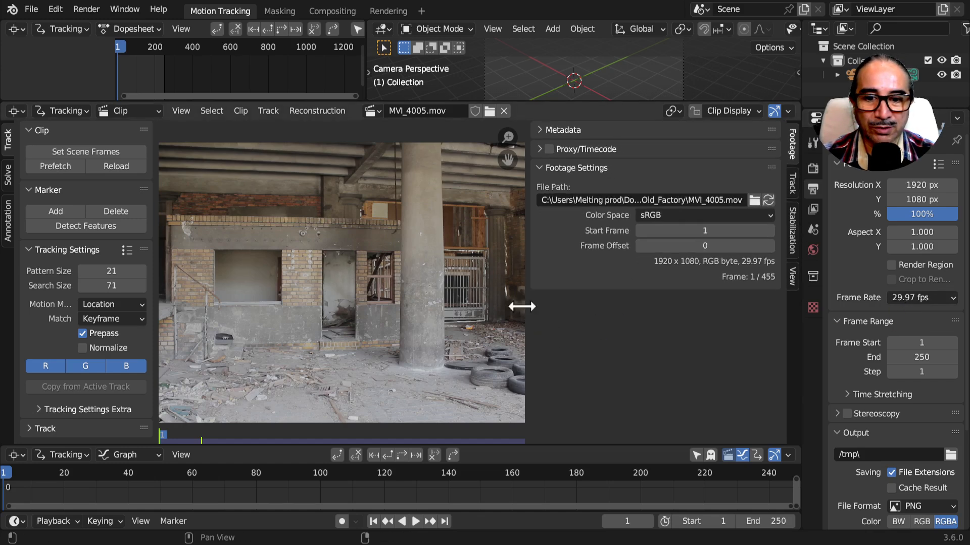
drag(526, 305, 634, 301)
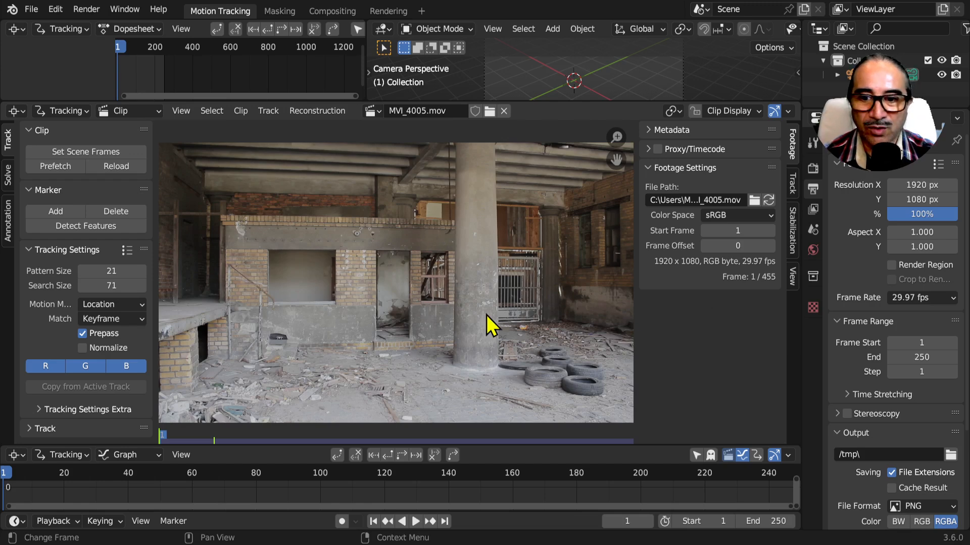
Preview the start of the footage, return to frame 0 and prefetch the clip's frames into memory
scroll(394, 331, down, 1)
middle_drag(394, 331, 398, 333)
key(space)
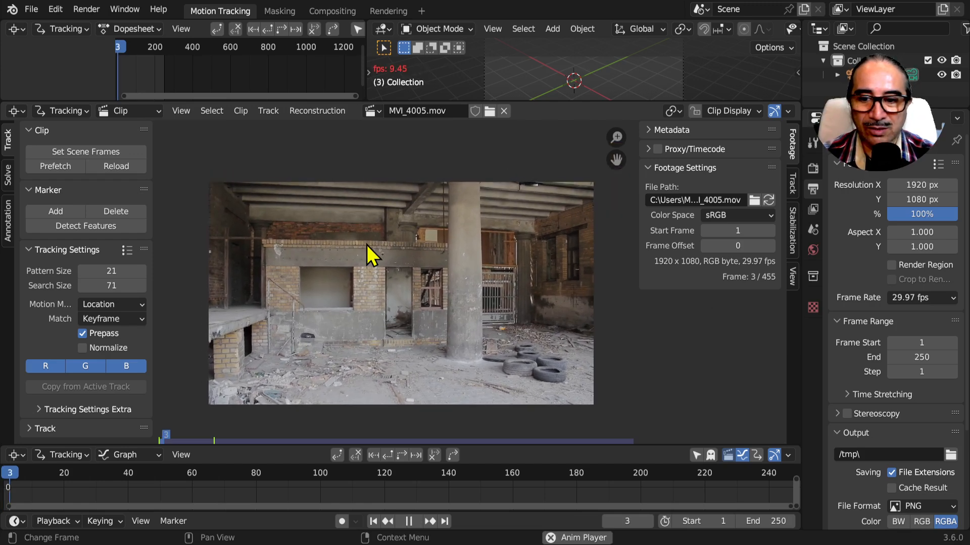
key(space)
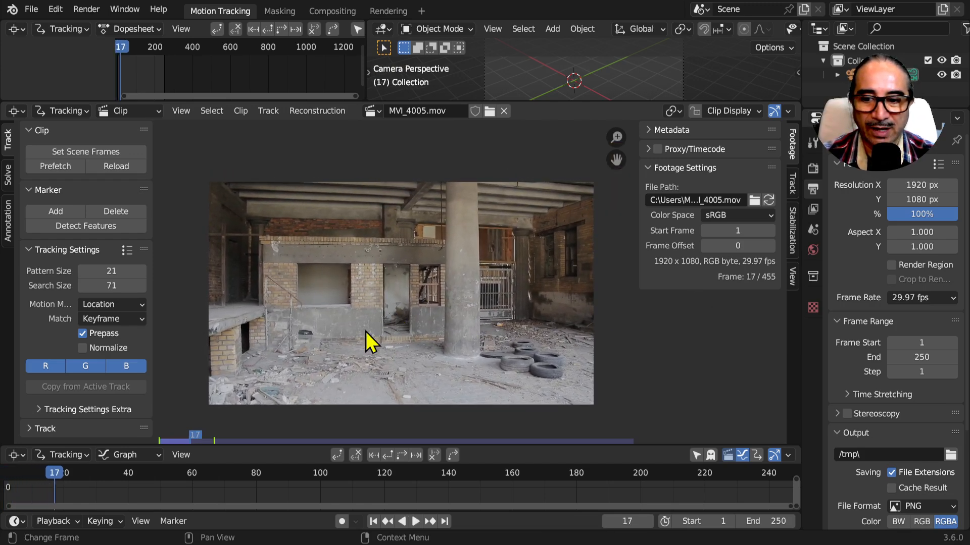
drag(194, 441, 169, 447)
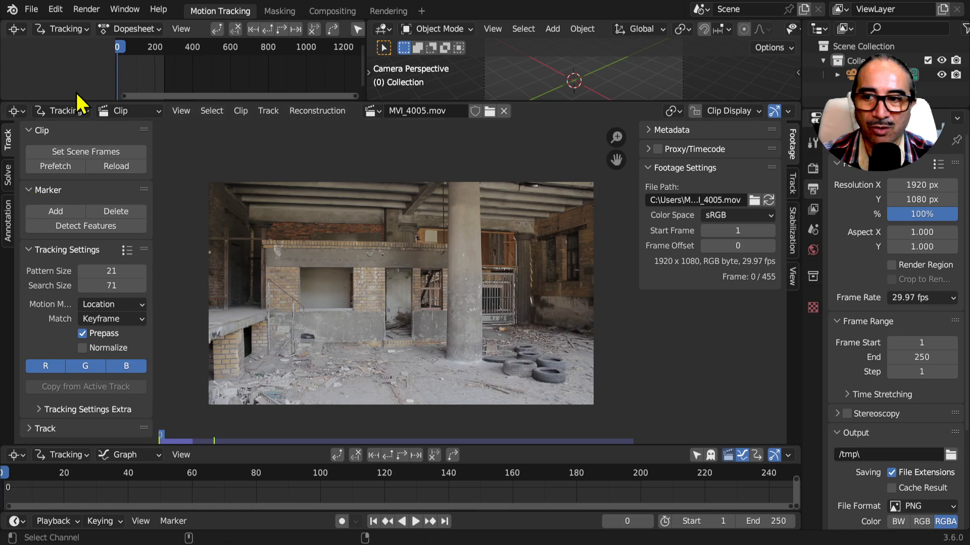
drag(78, 99, 79, 78)
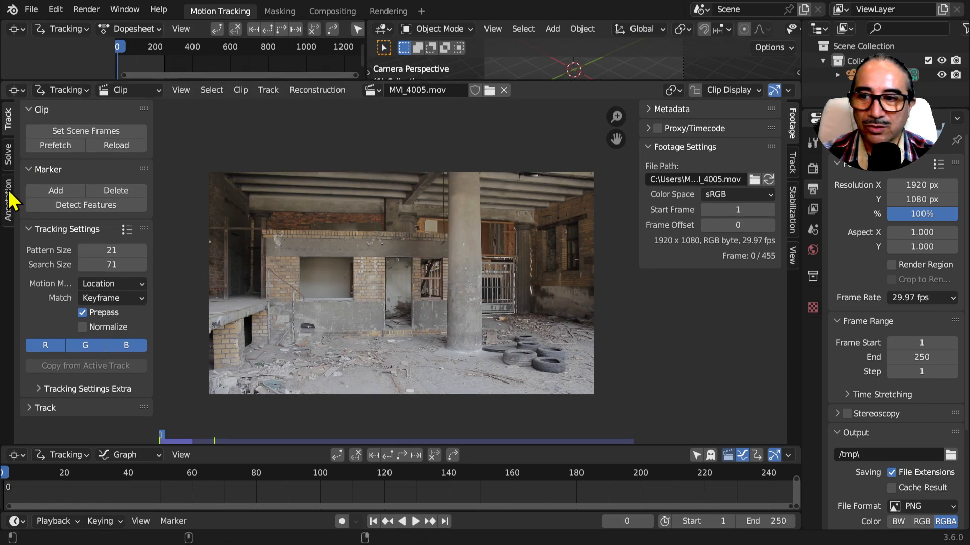
click(56, 145)
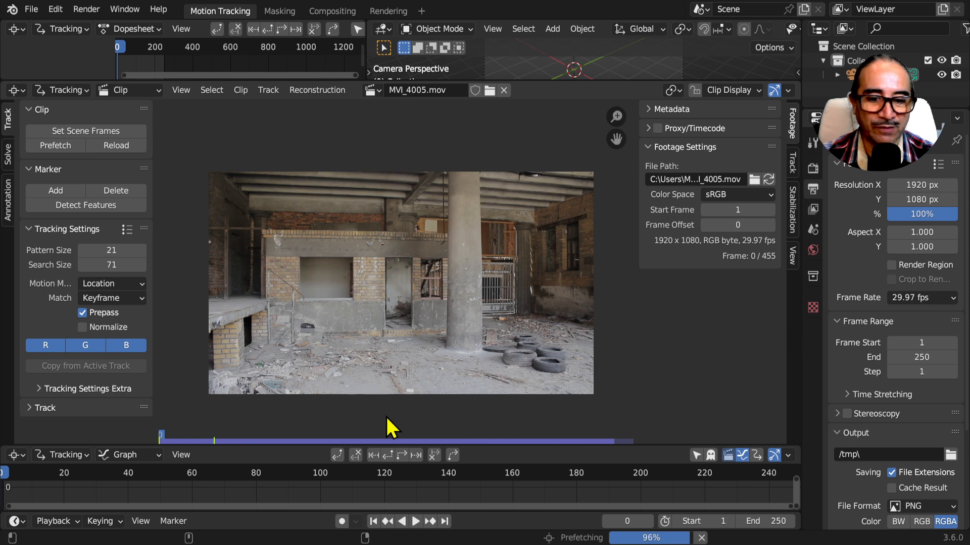
Play back the prefetched footage and return the playhead to frame 0
key(space)
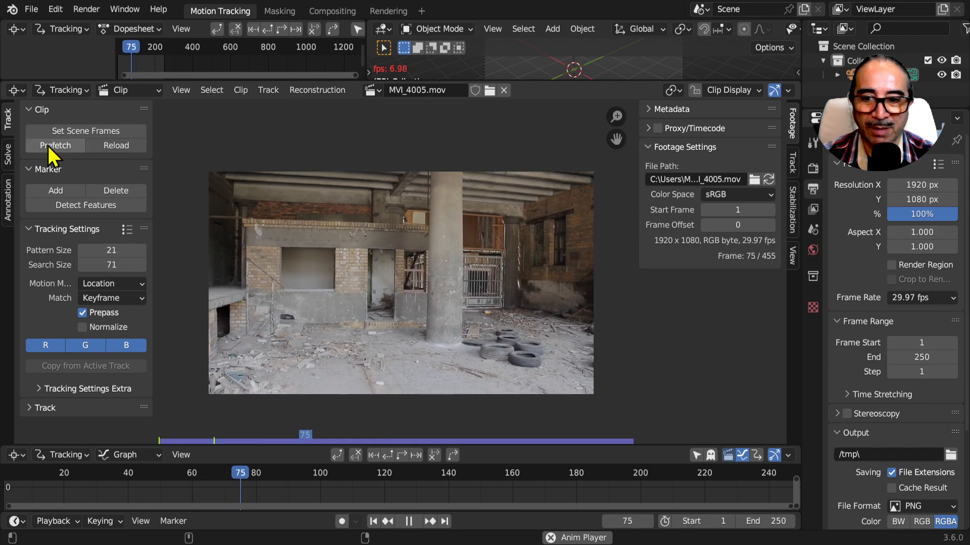
key(space)
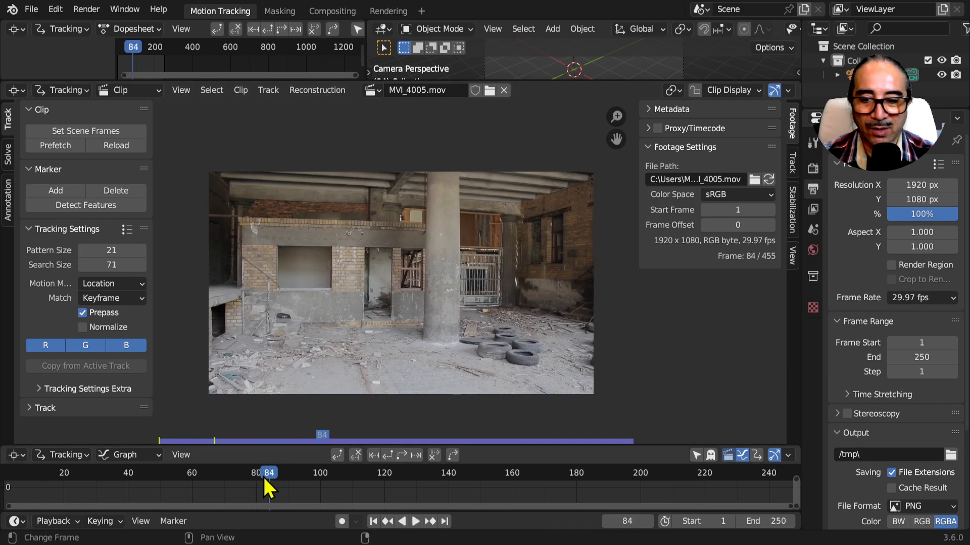
scroll(270, 489, down, 3)
drag(311, 482, 125, 500)
Add a tracking marker at frame 0 on the upper-right corner of the large window opening in the brick wall
scroll(281, 302, up, 6)
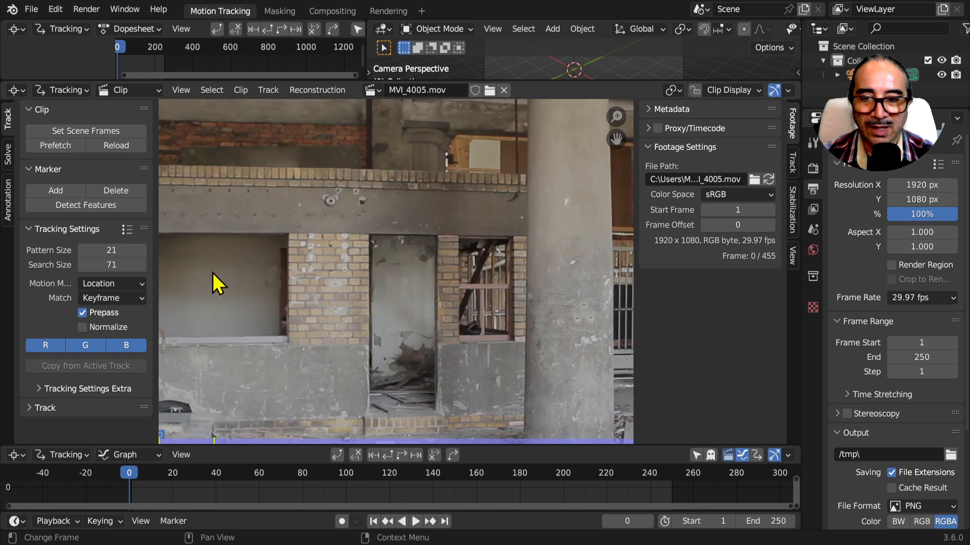
scroll(422, 253, down, 2)
middle_drag(418, 253, 359, 226)
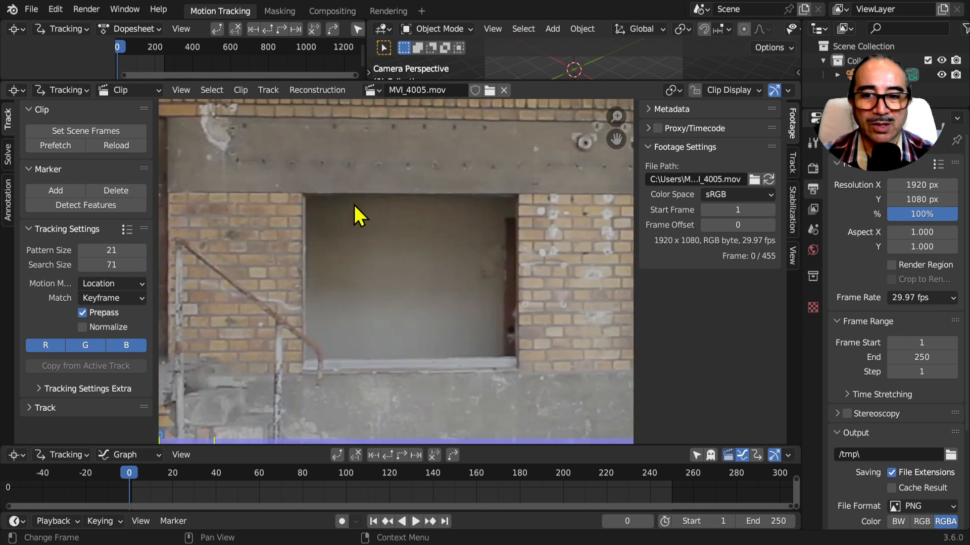
scroll(520, 354, down, 3)
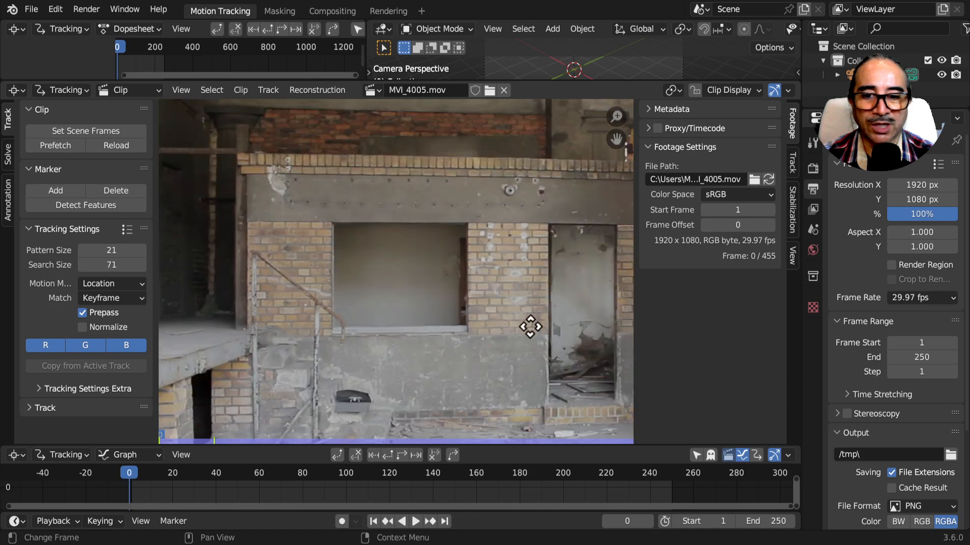
middle_drag(530, 327, 399, 291)
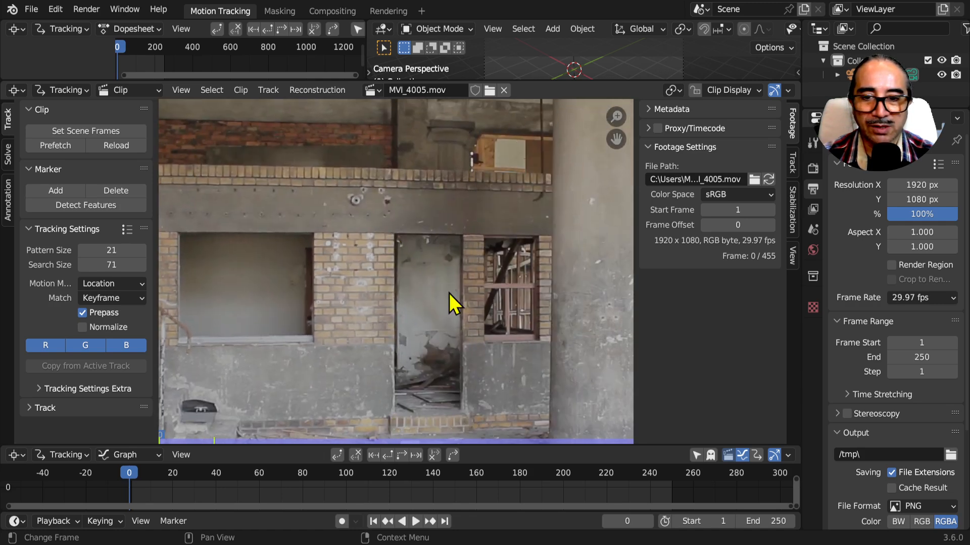
drag(130, 479, 115, 505)
scroll(395, 277, up, 5)
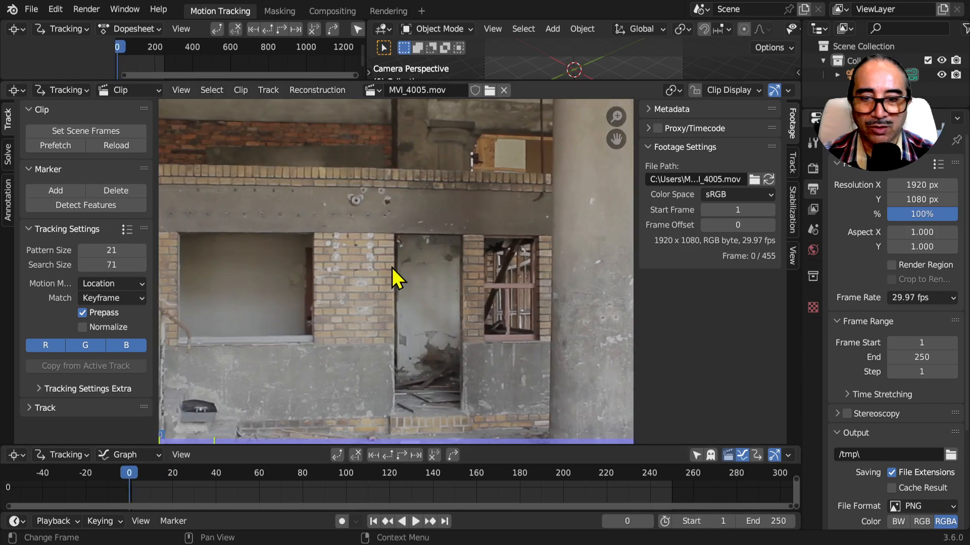
middle_drag(353, 266, 511, 275)
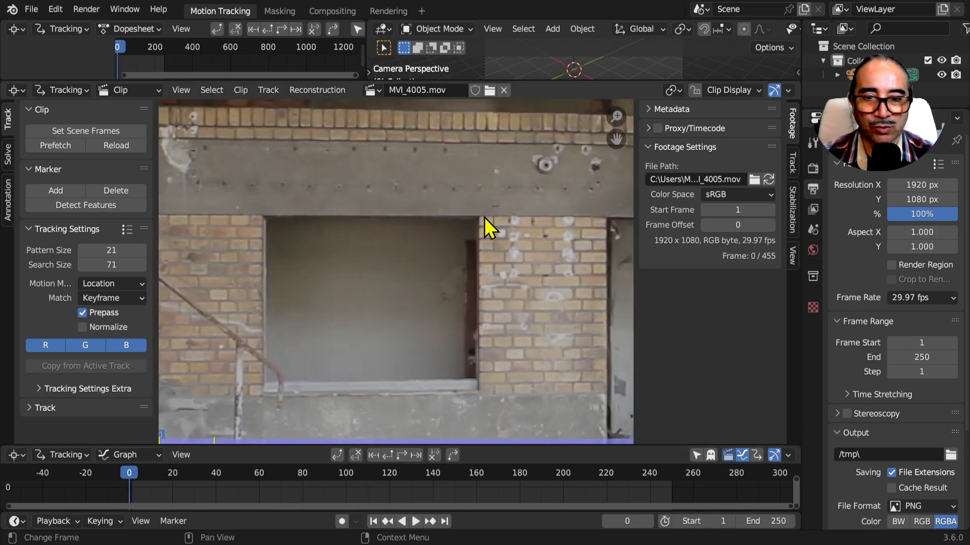
scroll(484, 217, up, 2)
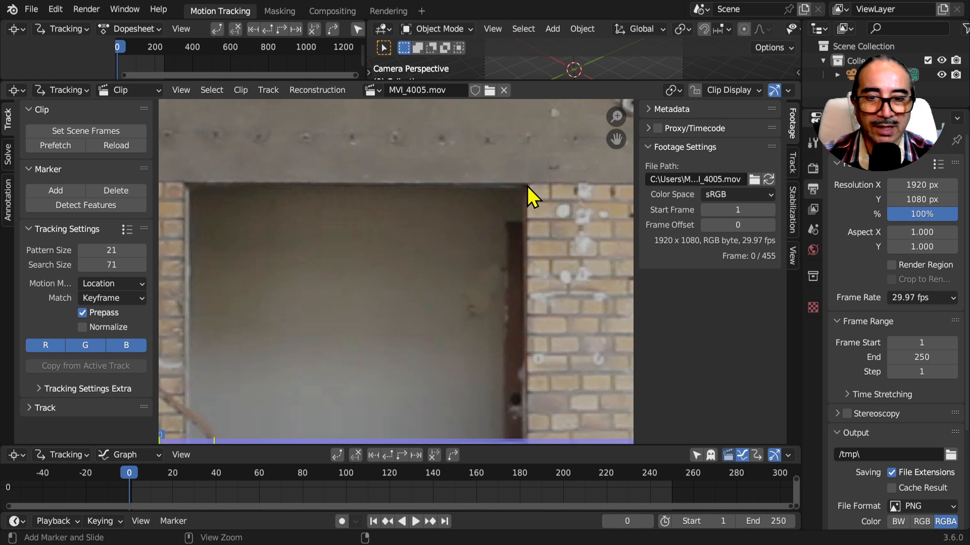
ctrl+click(527, 186)
scroll(576, 225, up, 2)
middle_drag(576, 226, 470, 247)
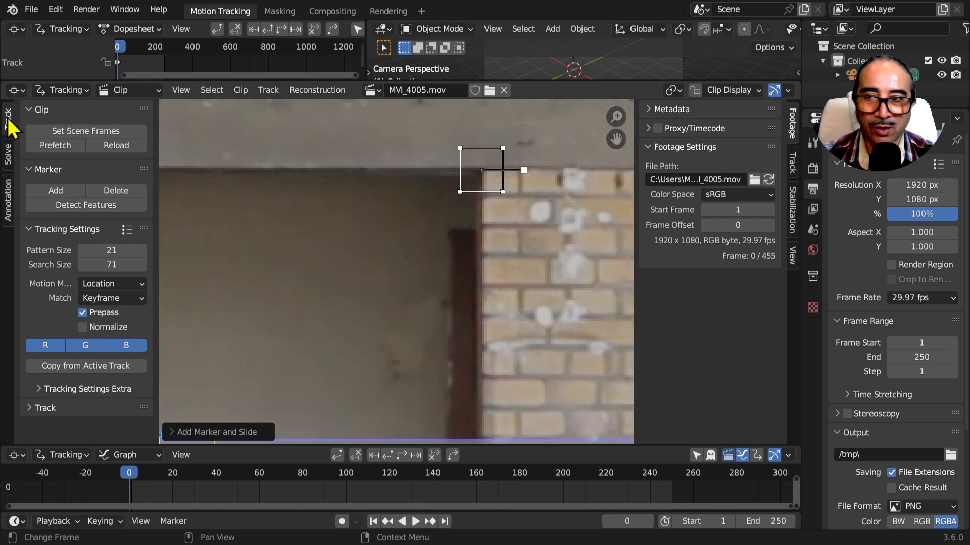
Show the track preview enlarged and fine-position the marker's centre on the window opening's upper-right corner
click(792, 161)
drag(709, 205, 711, 274)
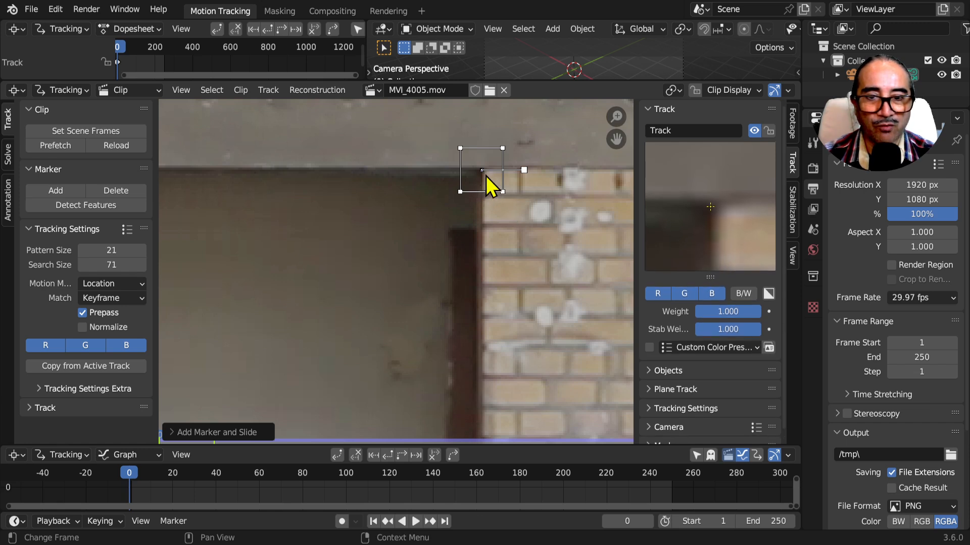
key(g)
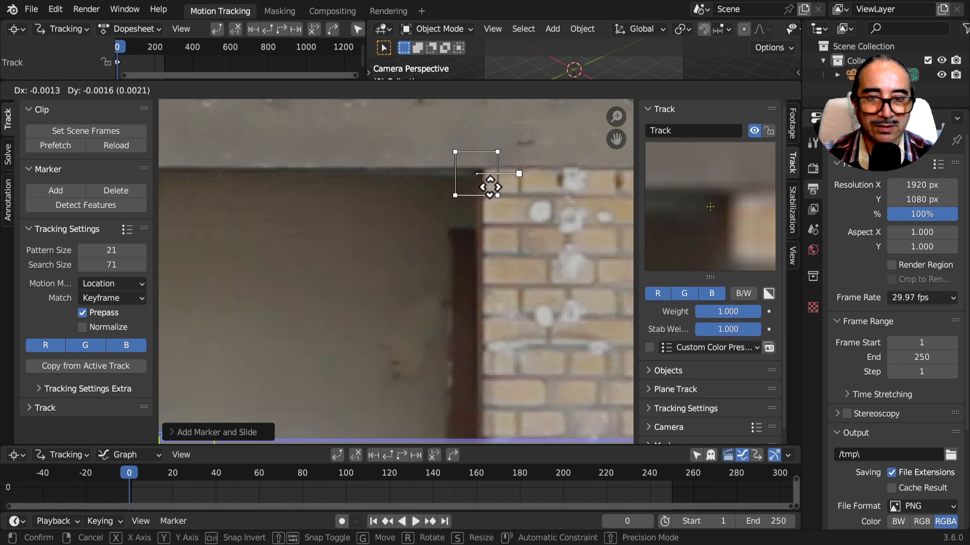
click(487, 179)
scroll(483, 202, down, 6)
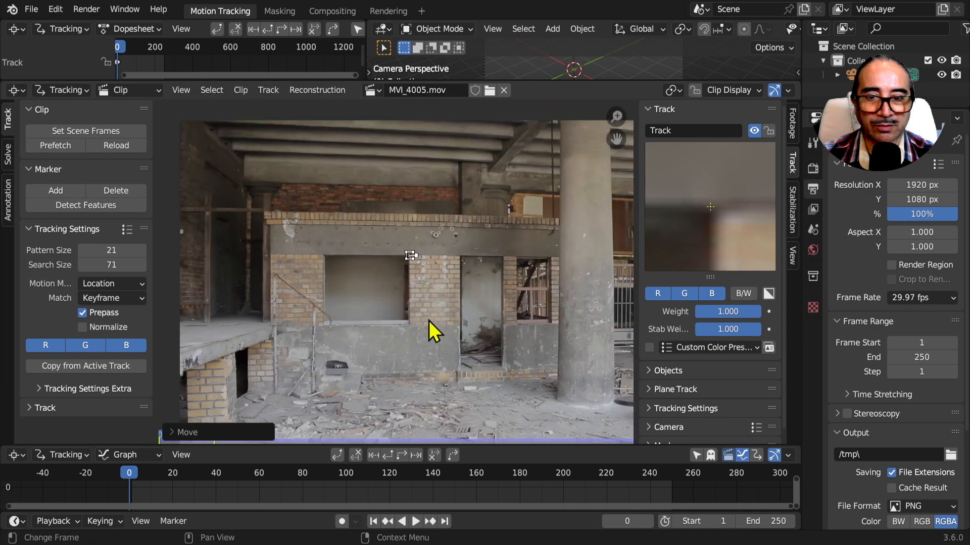
key(g)
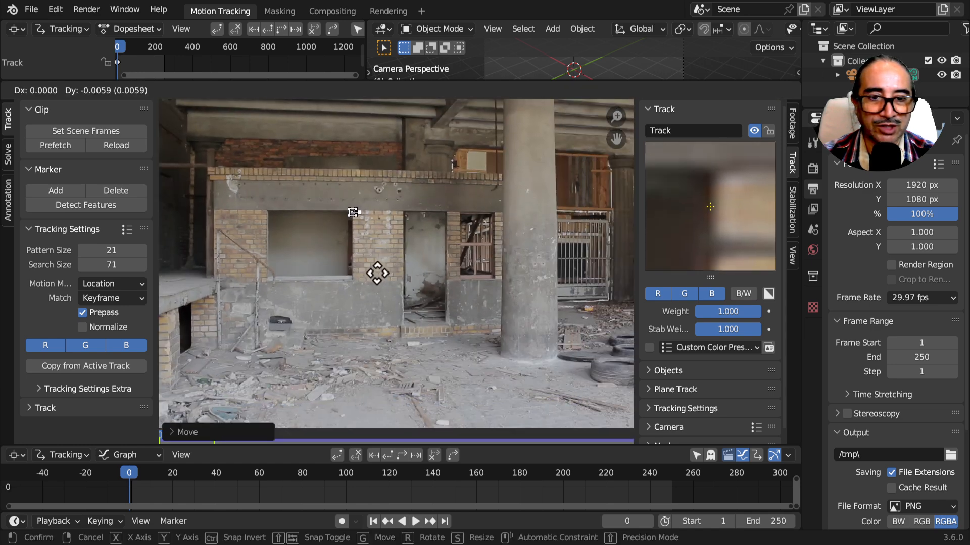
click(377, 256)
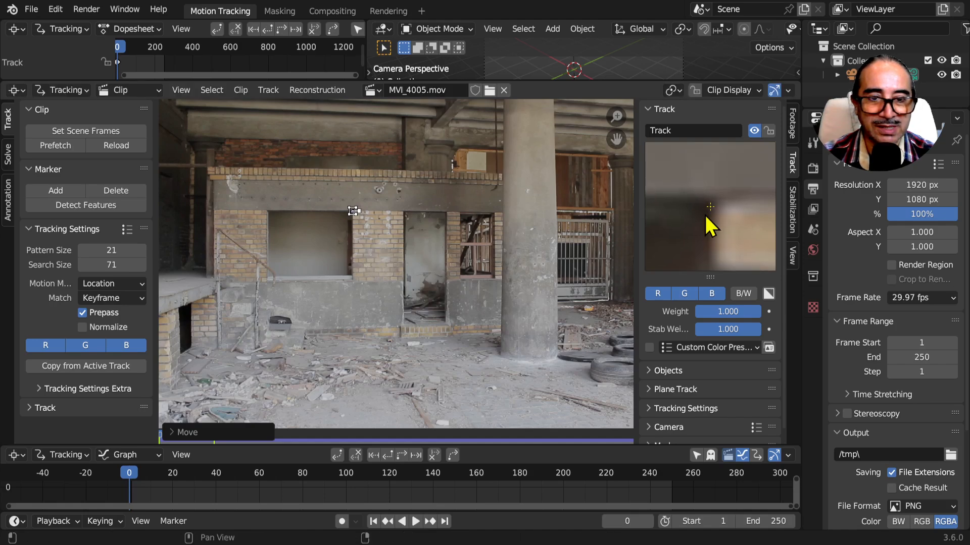
scroll(353, 223, up, 8)
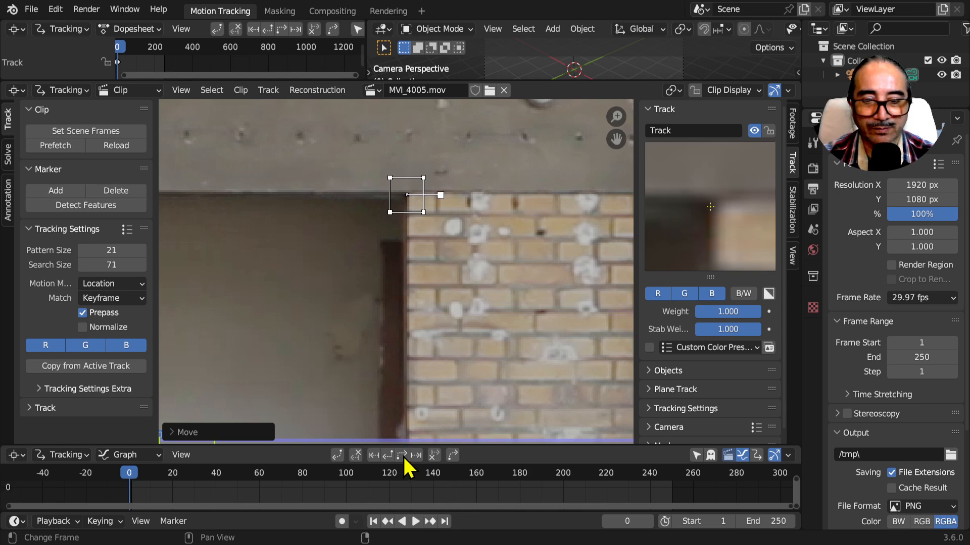
Track the upper-right marker forward to frame 250, inspect its curves in an enlarged motion graph, and return to frame 0
click(403, 456)
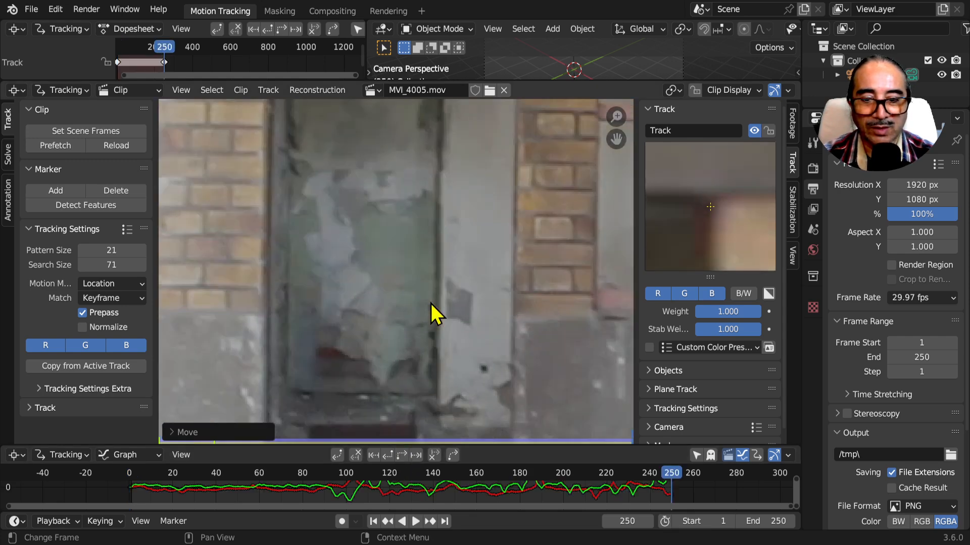
scroll(431, 304, down, 2)
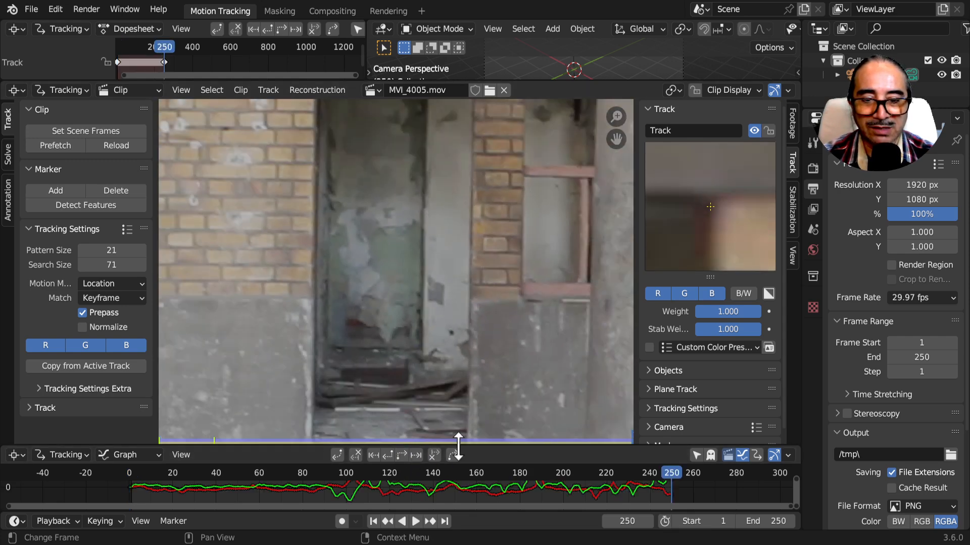
drag(456, 445, 458, 359)
ctrl+middle_drag(511, 433, 314, 411)
drag(638, 389, 146, 447)
Add a second marker at frame 0 and position it on the window opening's upper-left corner
scroll(712, 227, down, 1)
scroll(327, 197, down, 4)
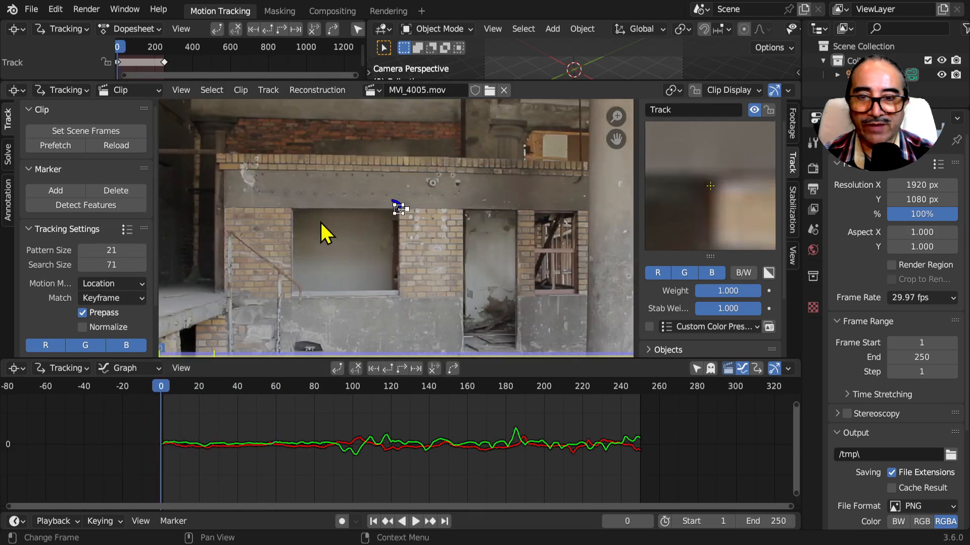
middle_drag(295, 251, 350, 250)
scroll(500, 178, up, 4)
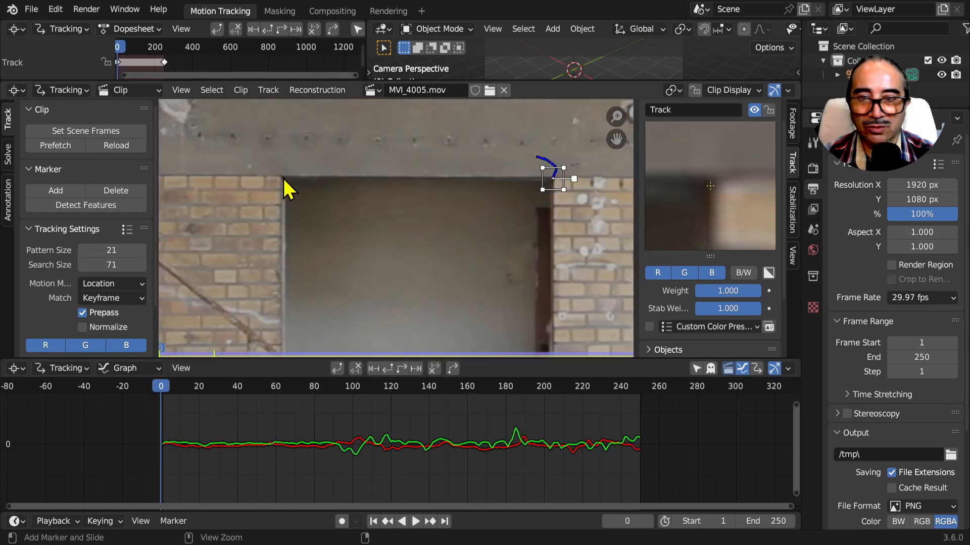
ctrl+click(281, 177)
key(g)
click(328, 222)
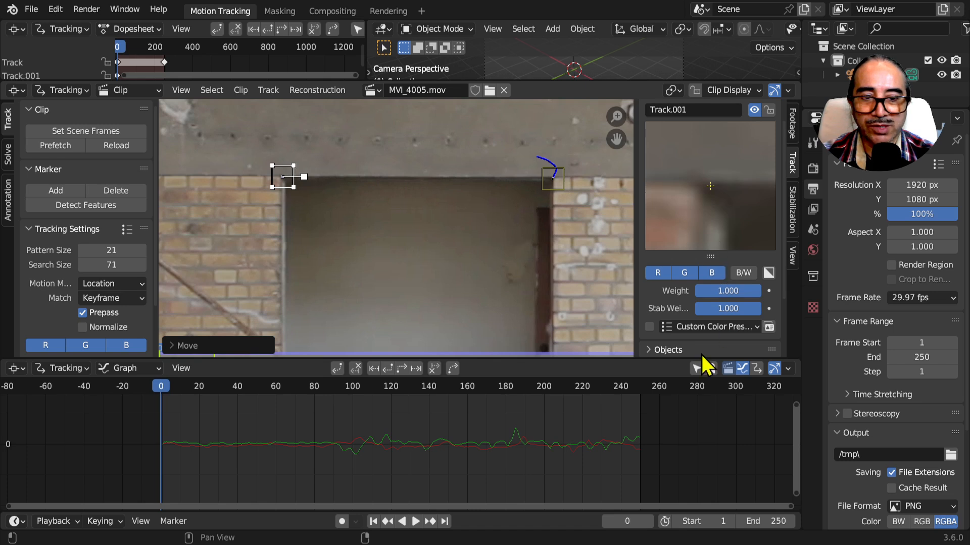
Set the upper-left marker's tracking speed to Realtime in the extra tracking settings
drag(711, 356, 713, 464)
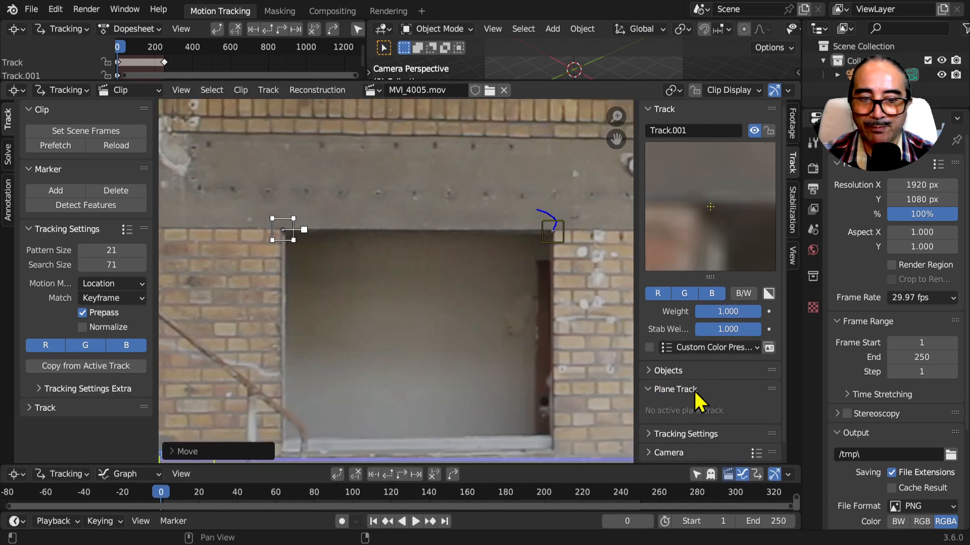
click(696, 410)
scroll(699, 419, down, 3)
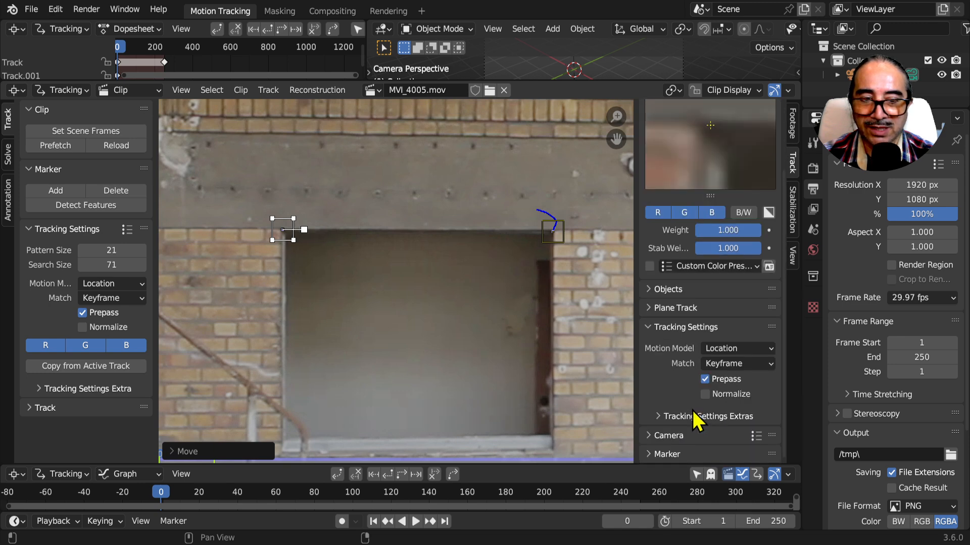
click(675, 417)
scroll(669, 392, down, 3)
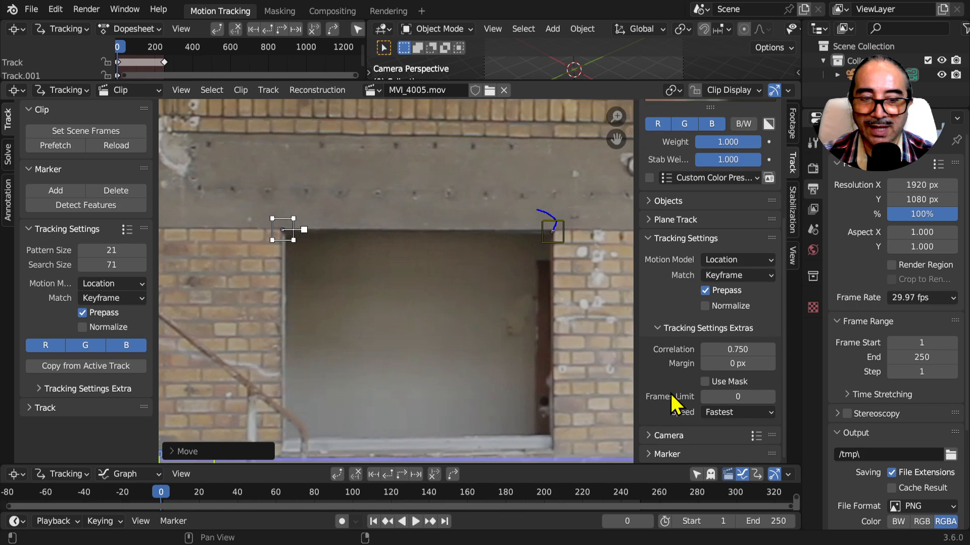
click(738, 412)
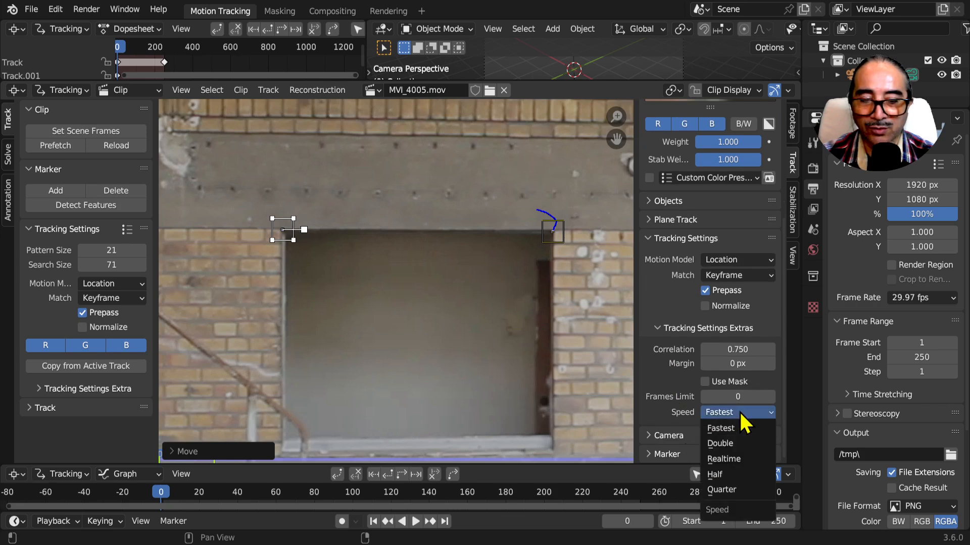
click(737, 459)
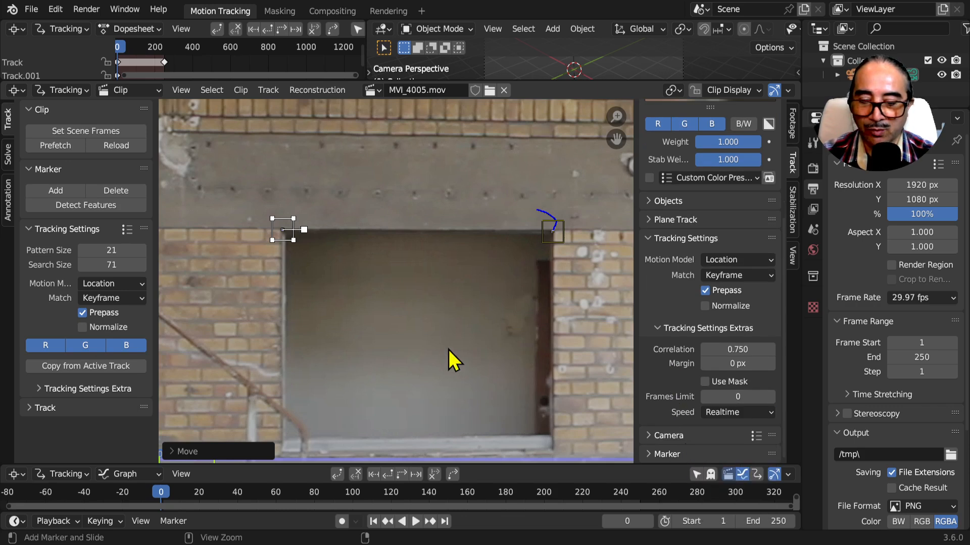
Track the upper-left marker forward to frame 250 and enlarge the motion graph to inspect its curves
key(ctrl+t)
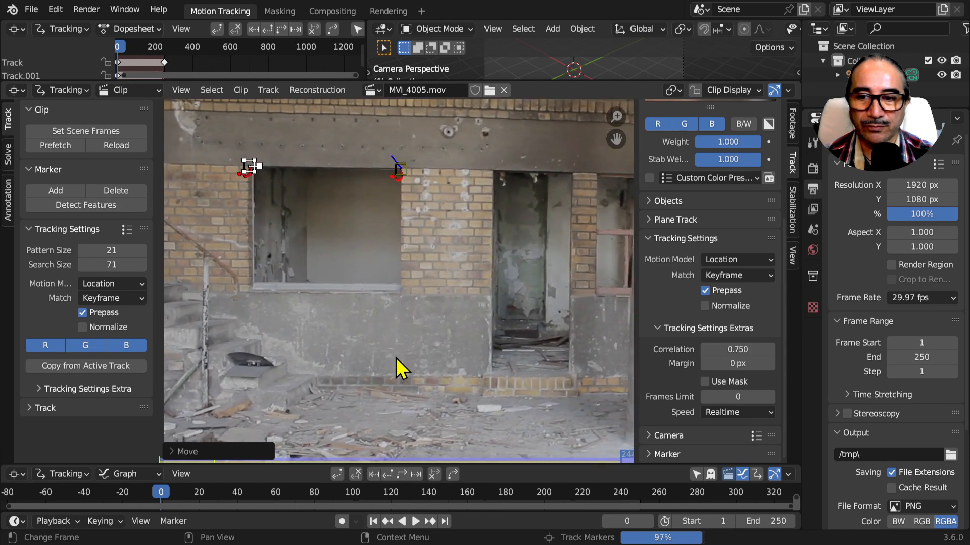
drag(155, 216, 195, 224)
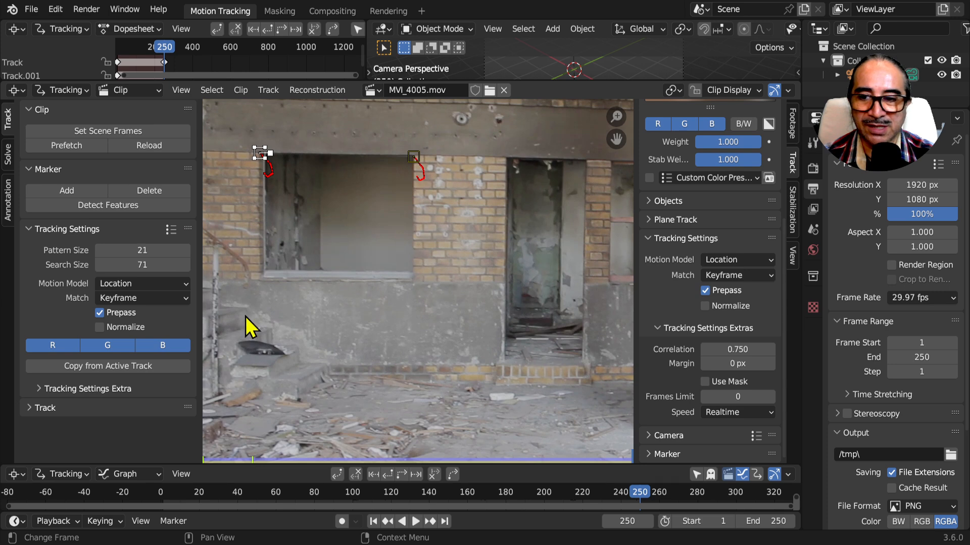
click(171, 230)
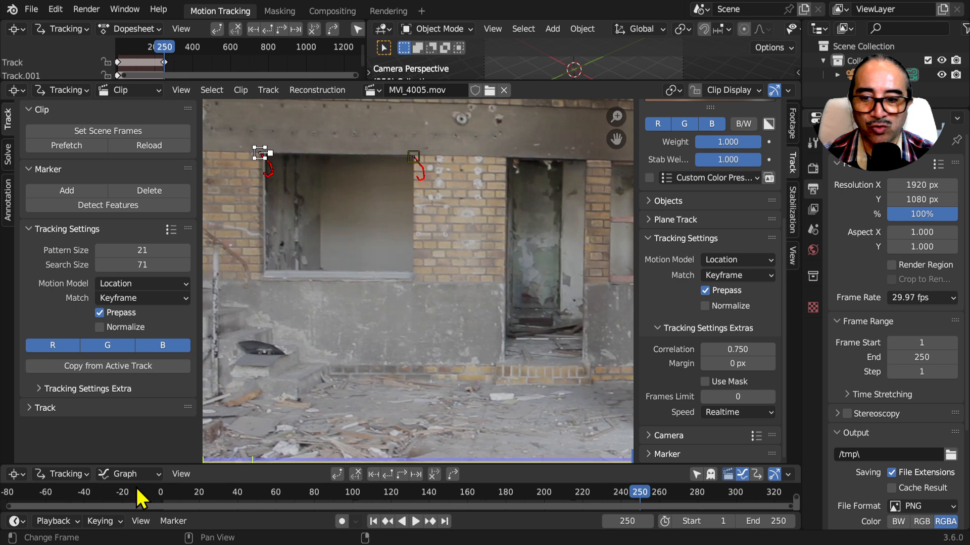
drag(254, 462, 253, 405)
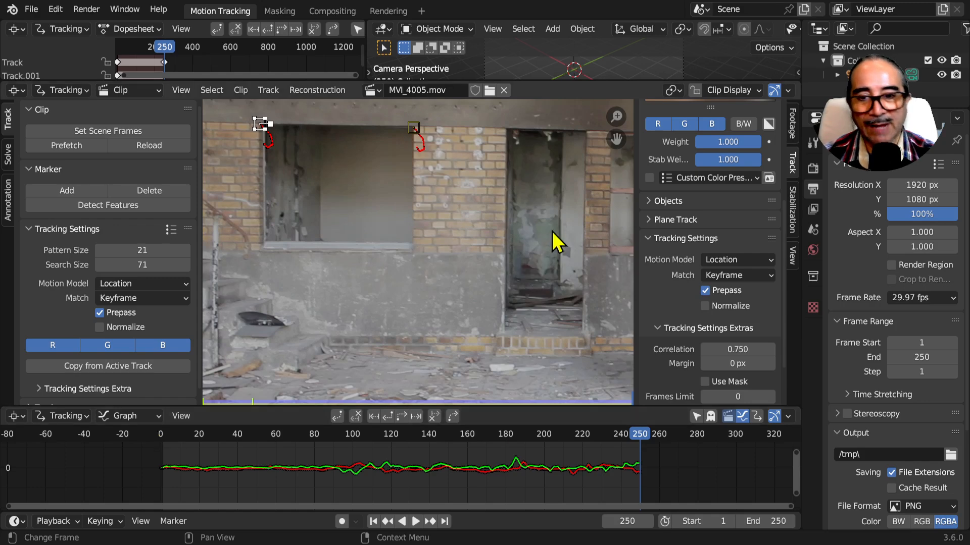
Add a slightly enlarged marker at frame 250 just below the window's lower-right corner and track it backwards to frame 1
scroll(453, 261, up, 5)
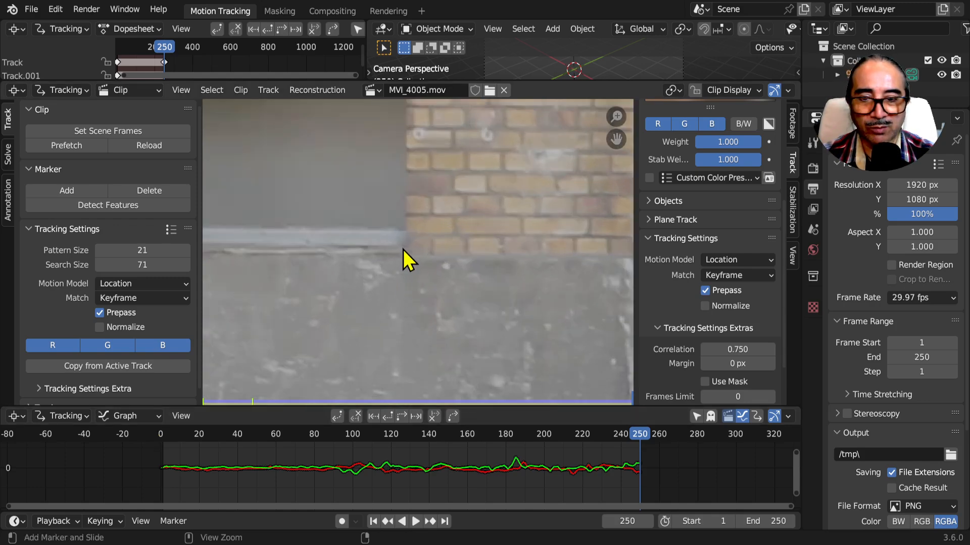
ctrl+click(408, 265)
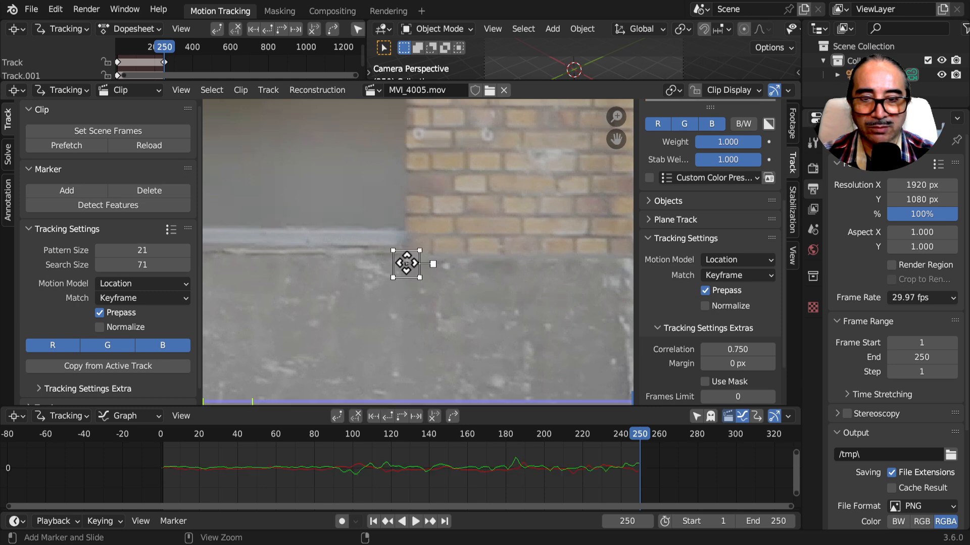
key(s)
click(463, 292)
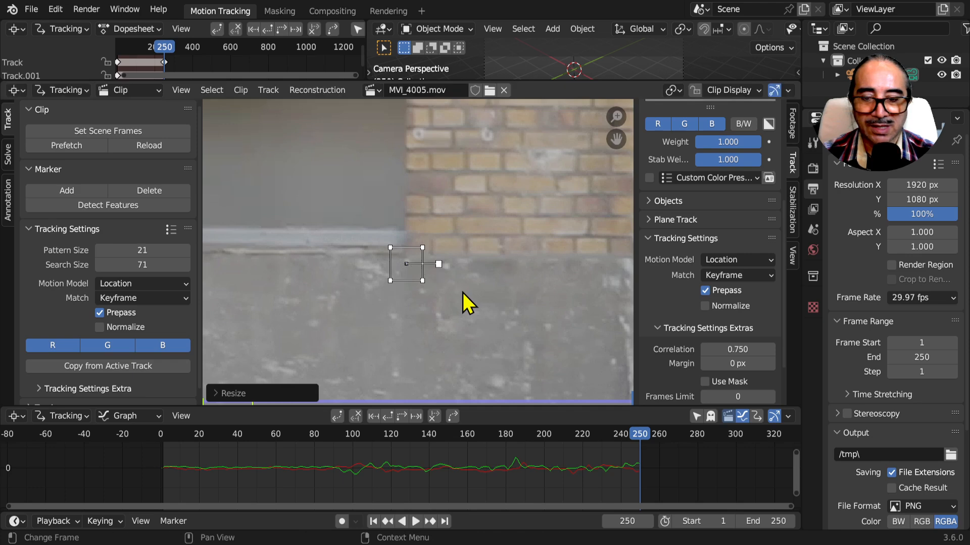
scroll(463, 292, down, 5)
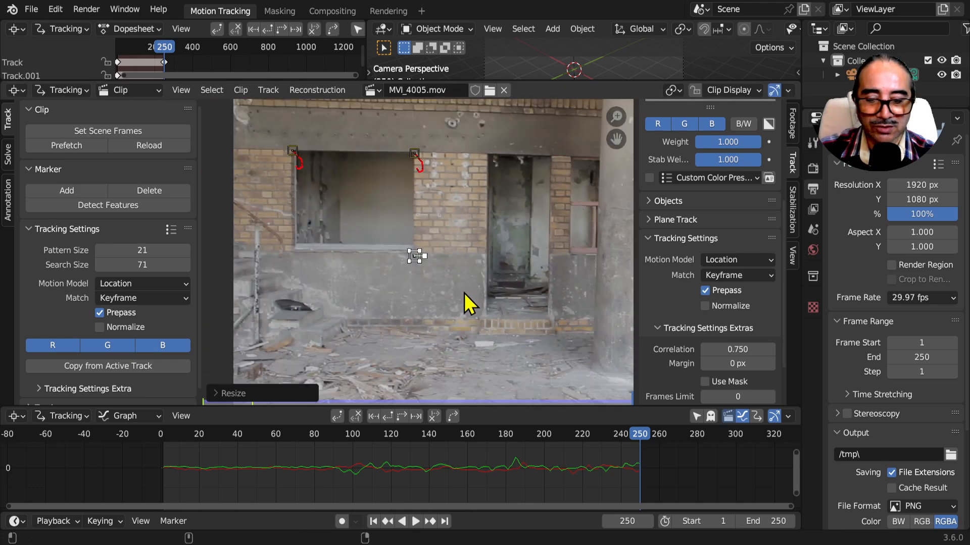
click(389, 416)
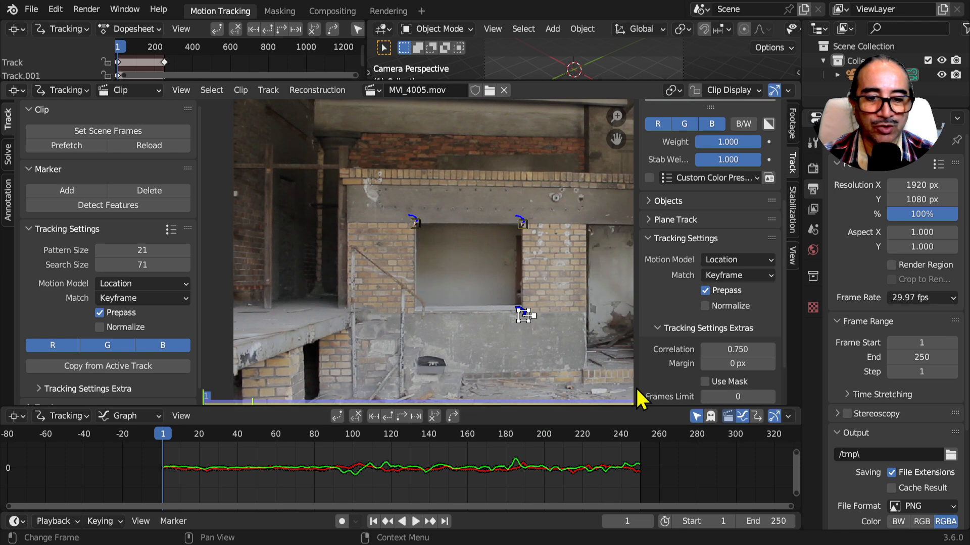
Play the footage close up on the window's lower-left corner to examine how the railing crosses it, and return to frame 0
scroll(470, 350, up, 6)
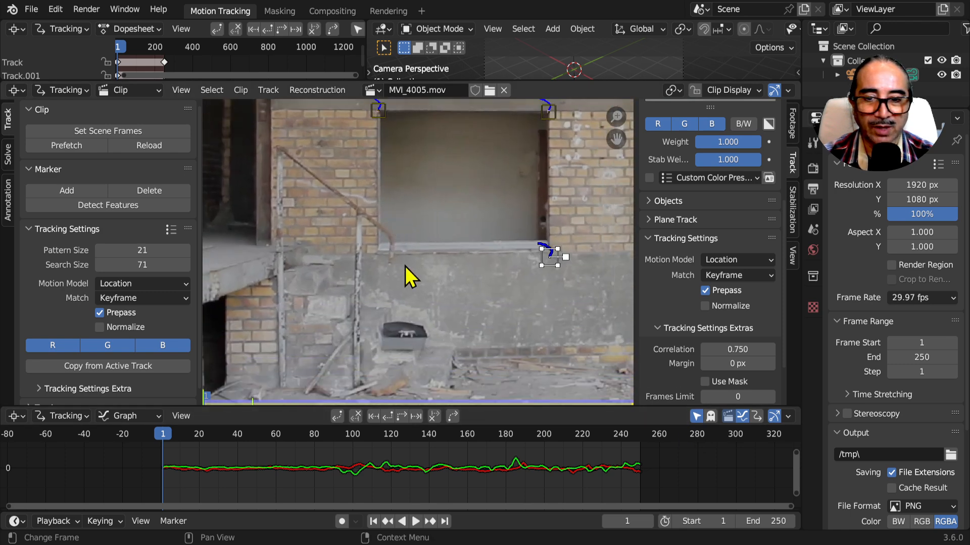
scroll(391, 277, up, 3)
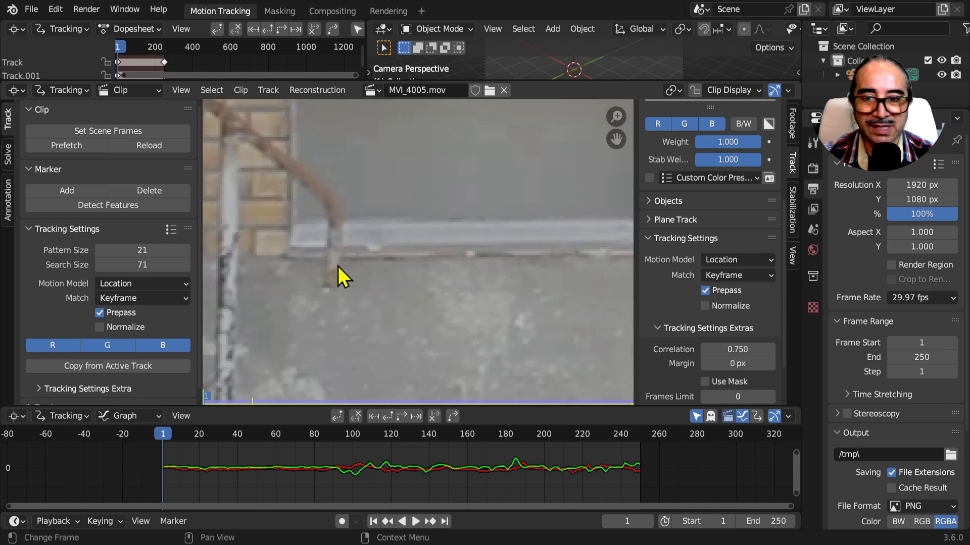
key(space)
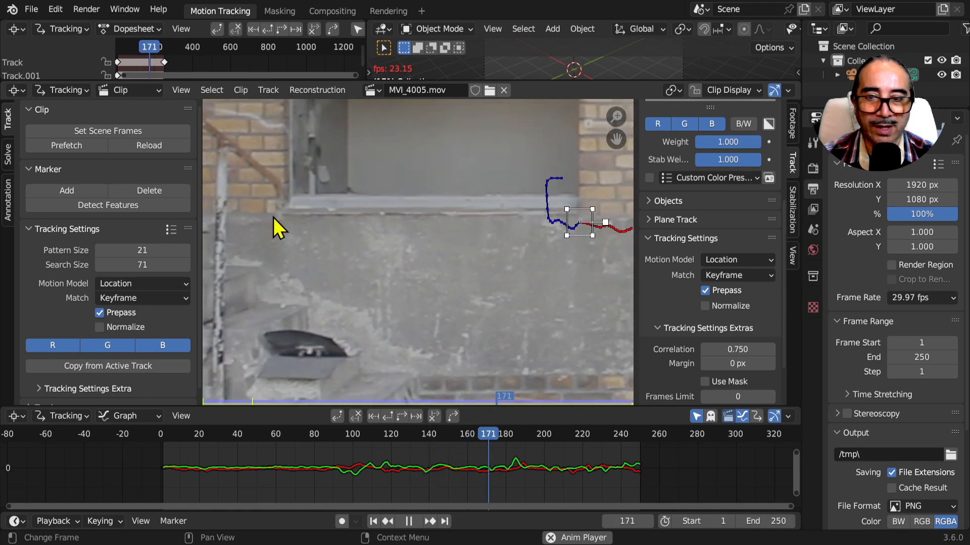
middle_drag(322, 256, 322, 256)
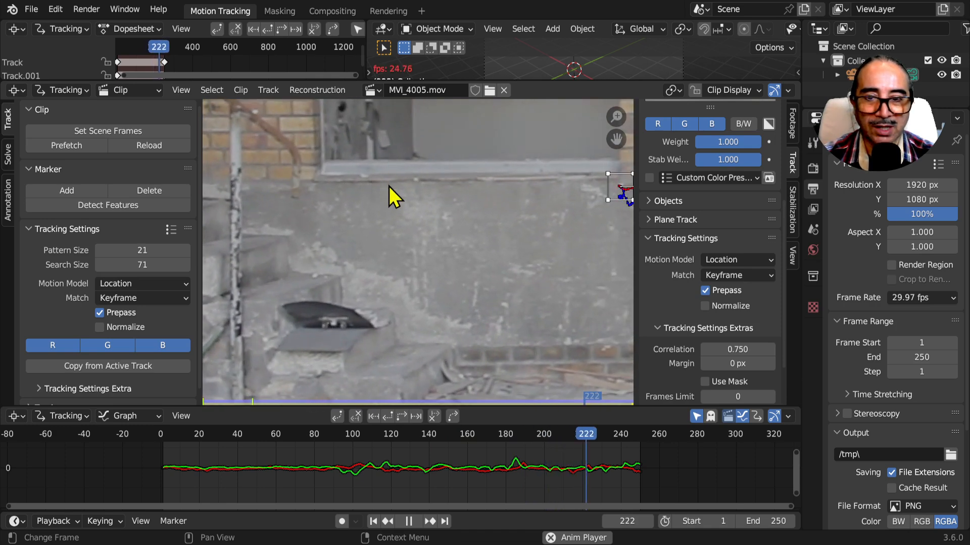
key(space)
click(157, 437)
Add a marker at frame 0 on the spot along the window sill's lower edge, just right of the railing
middle_drag(437, 284, 216, 290)
middle_drag(472, 317, 451, 272)
scroll(428, 295, up, 2)
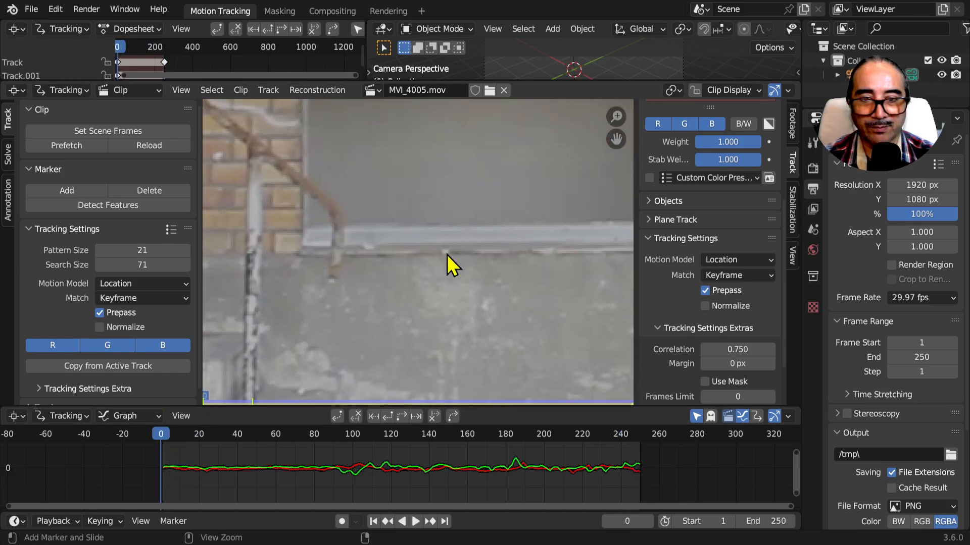
ctrl+click(446, 254)
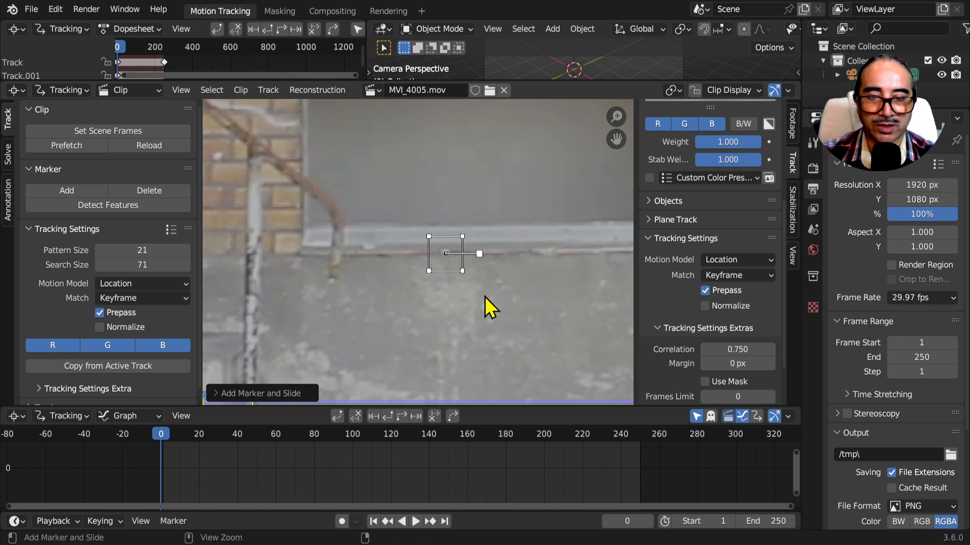
scroll(485, 298, down, 3)
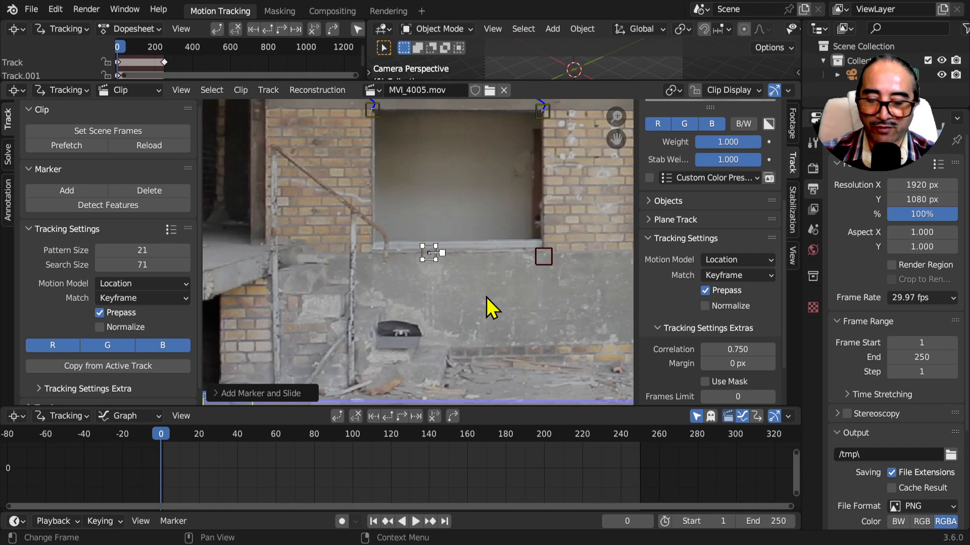
Maximize the clip view and examine the placement of the four markers around the window opening
key(ctrl+space)
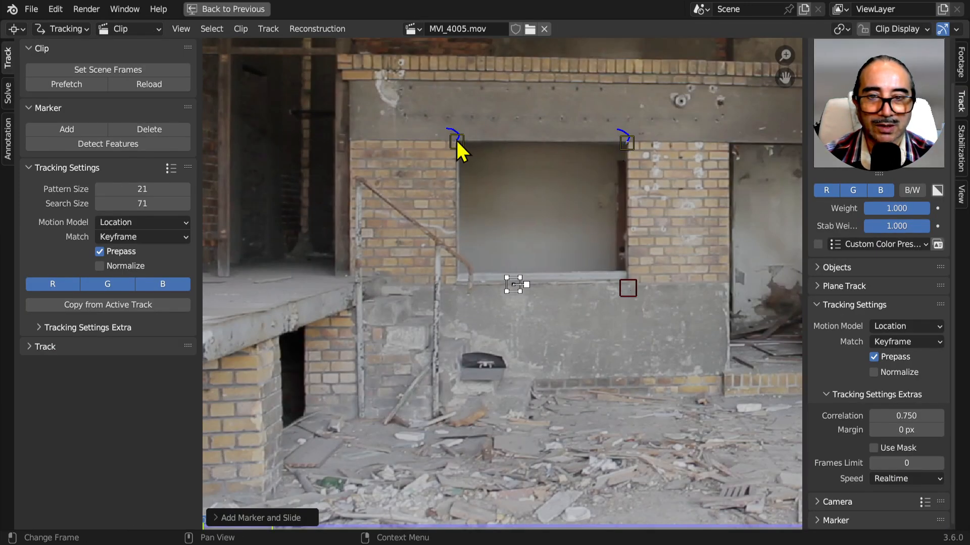
middle_drag(627, 313, 555, 305)
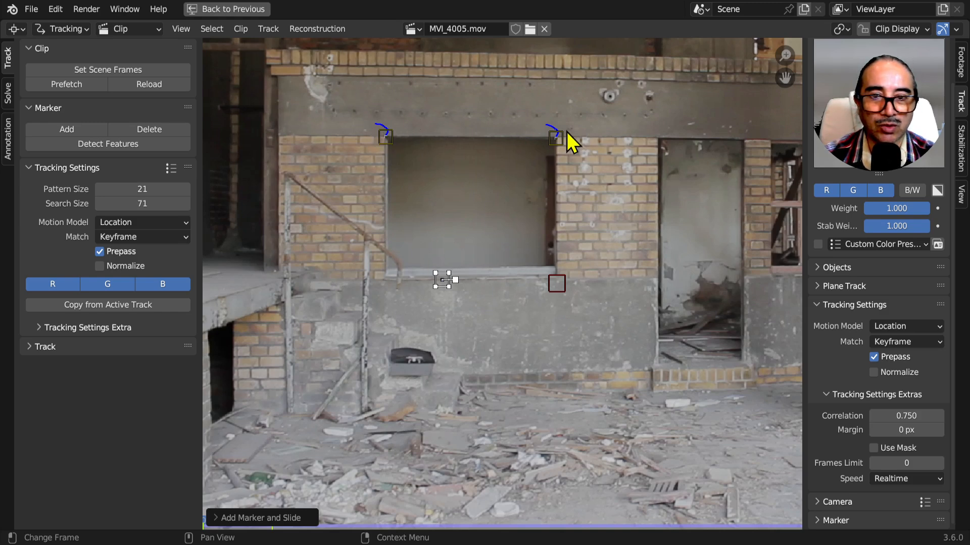
scroll(472, 317, up, 2)
scroll(410, 319, up, 1)
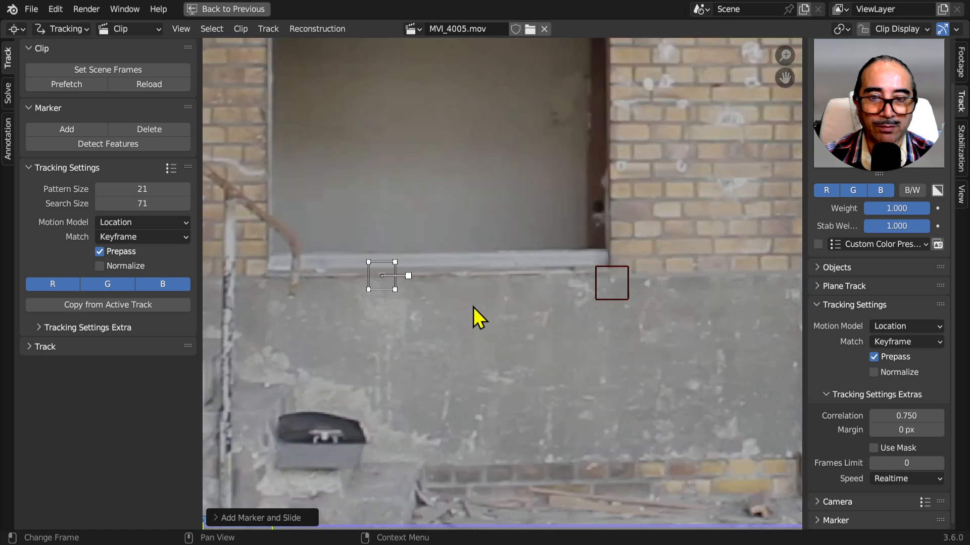
Track the marker on the window sill's lower edge forward through frame 250 and restore the full workspace layout
middle_drag(410, 319, 474, 284)
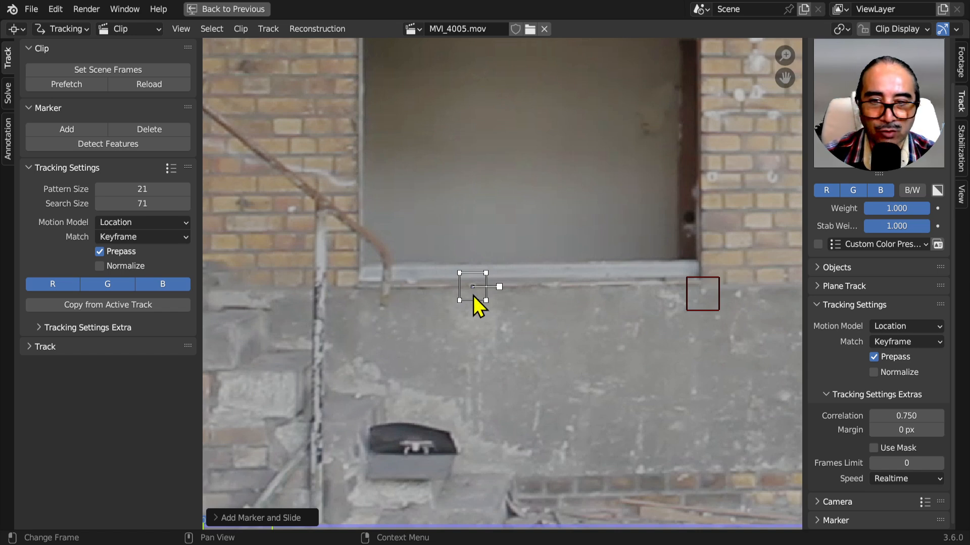
key(ctrl)
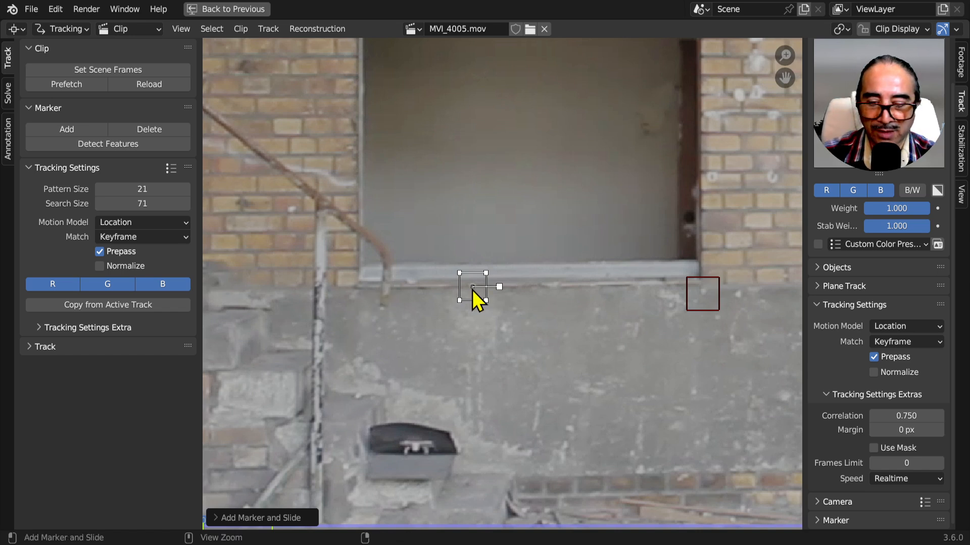
key(ctrl+t)
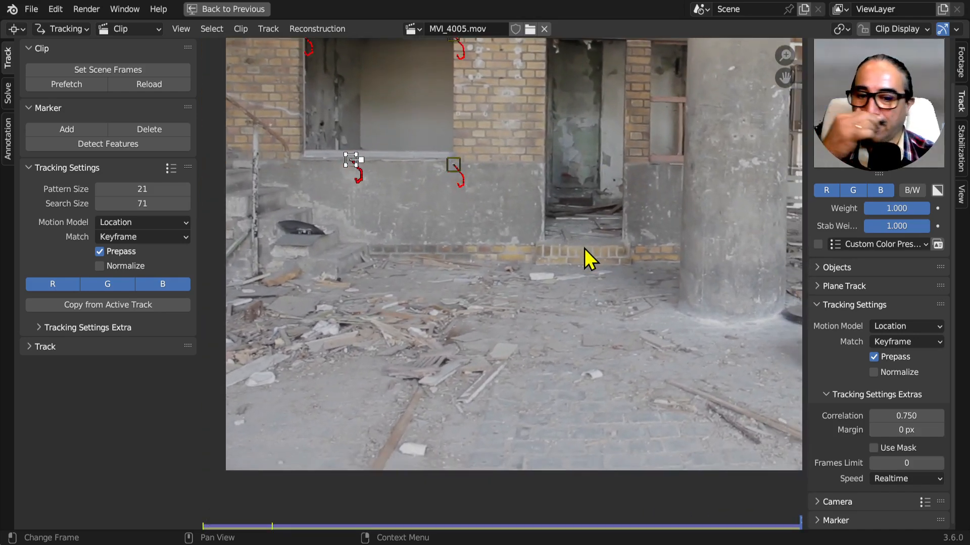
key(ctrl+space)
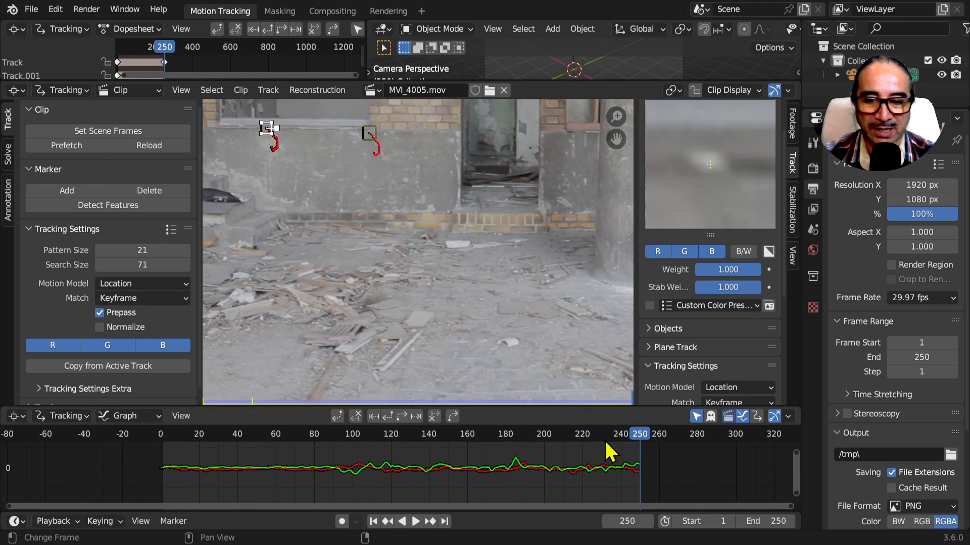
Go back to frame 17 and select all four markers around the window opening
drag(636, 444, 194, 444)
scroll(472, 271, down, 4)
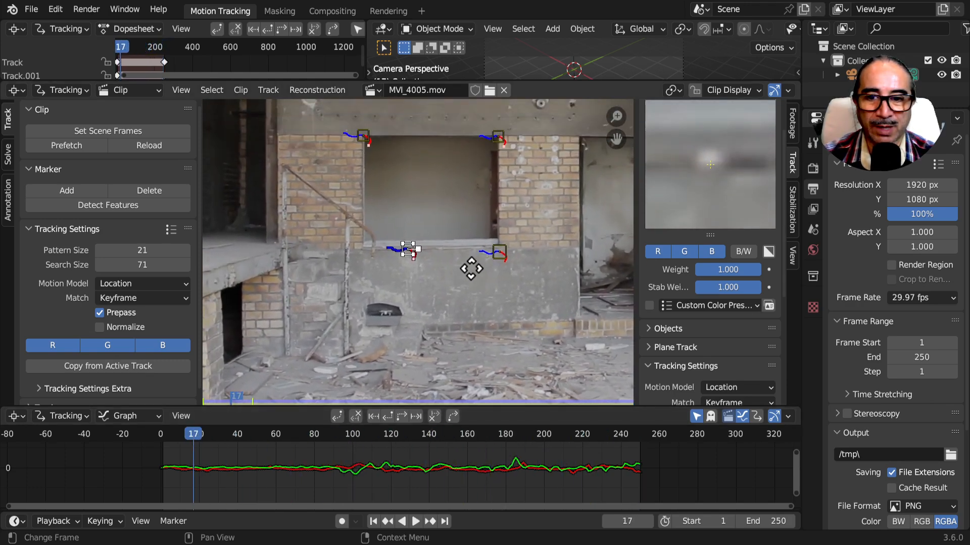
middle_drag(472, 271, 417, 296)
scroll(417, 296, up, 2)
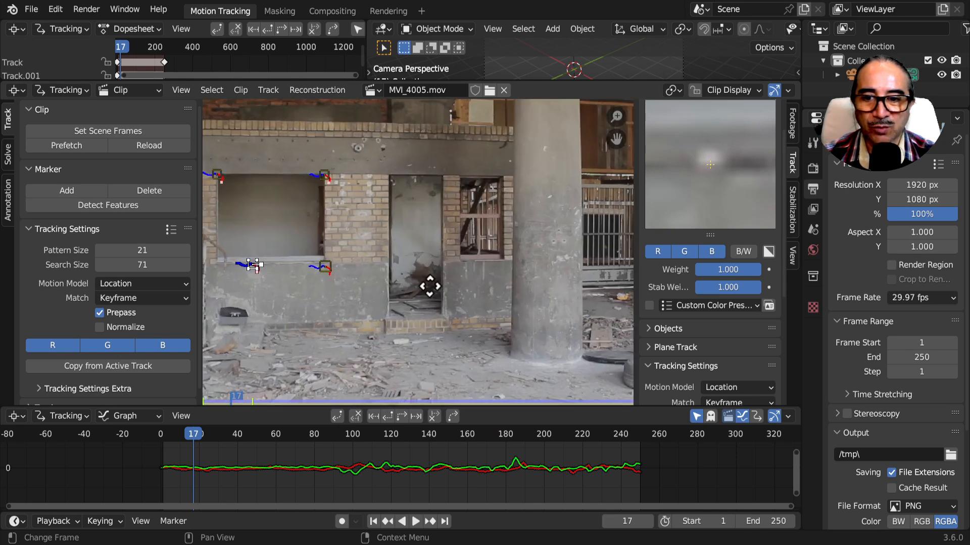
scroll(456, 290, down, 2)
drag(305, 207, 413, 287)
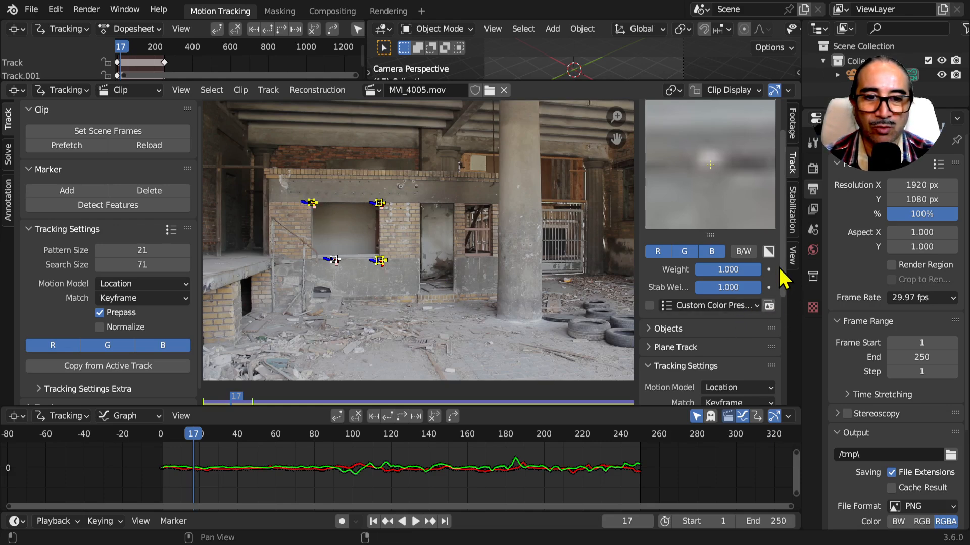
Copy the four window tracks and add a new tracking object named fenetre
scroll(757, 152, up, 2)
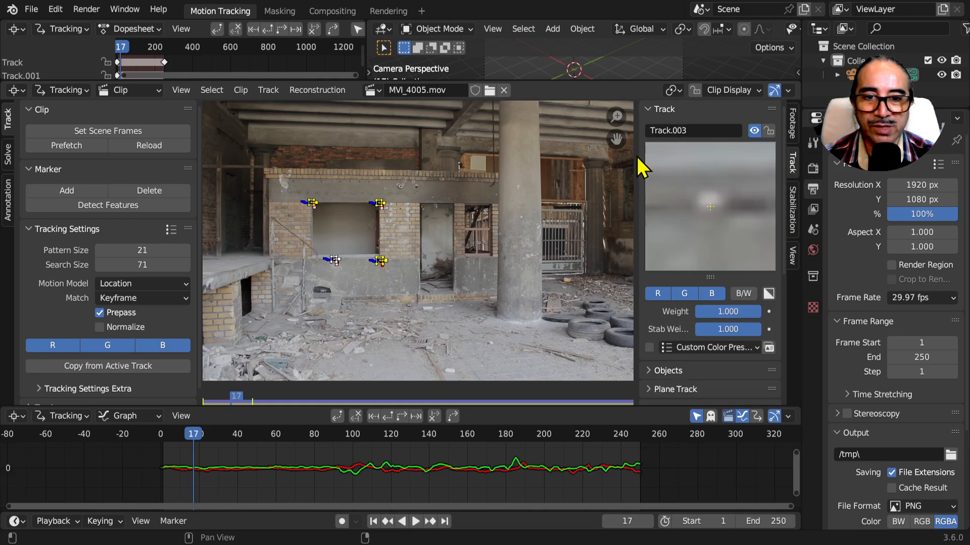
drag(631, 154, 586, 154)
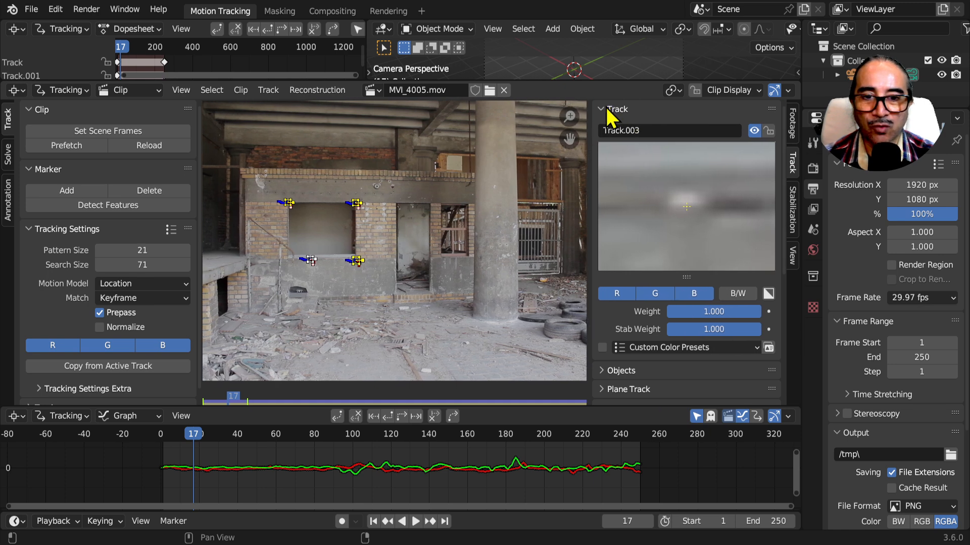
scroll(656, 218, down, 6)
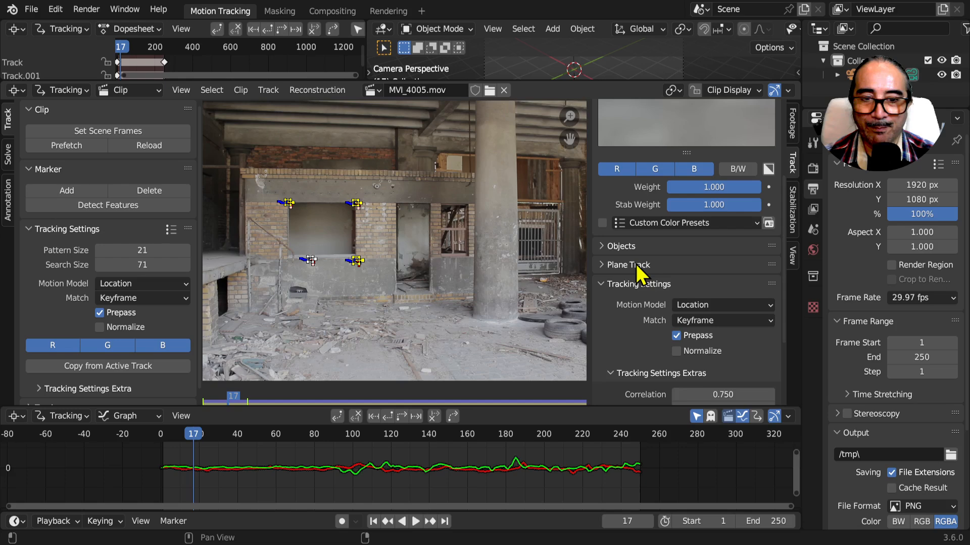
click(622, 247)
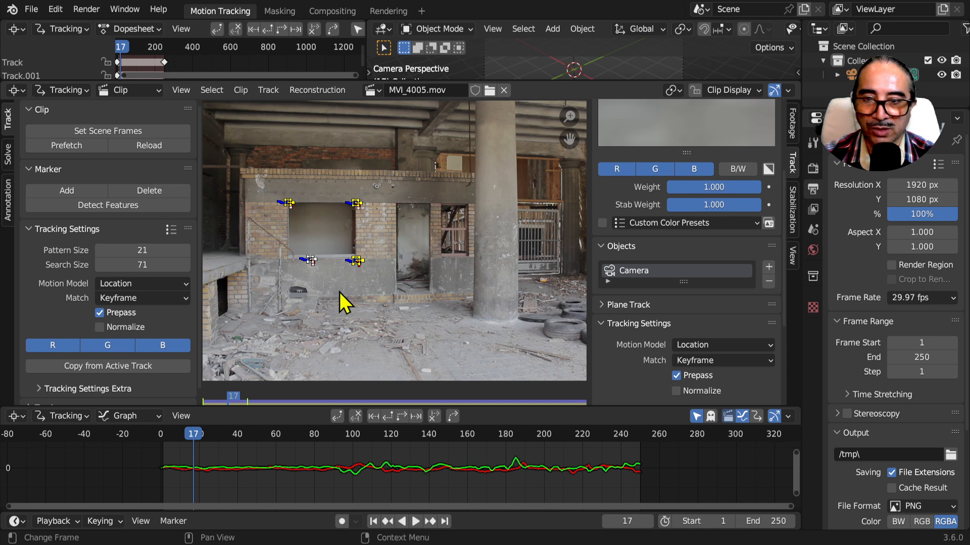
click(769, 267)
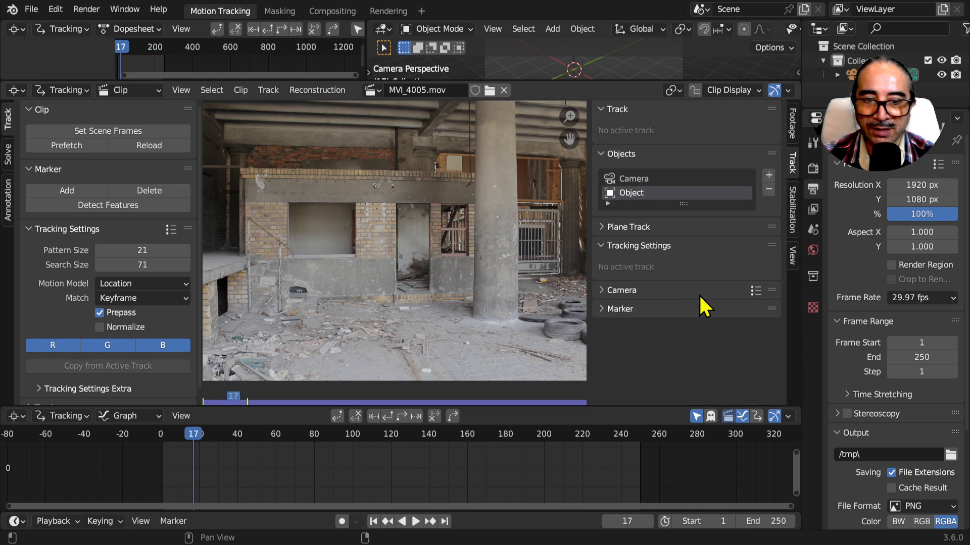
double_click(640, 194)
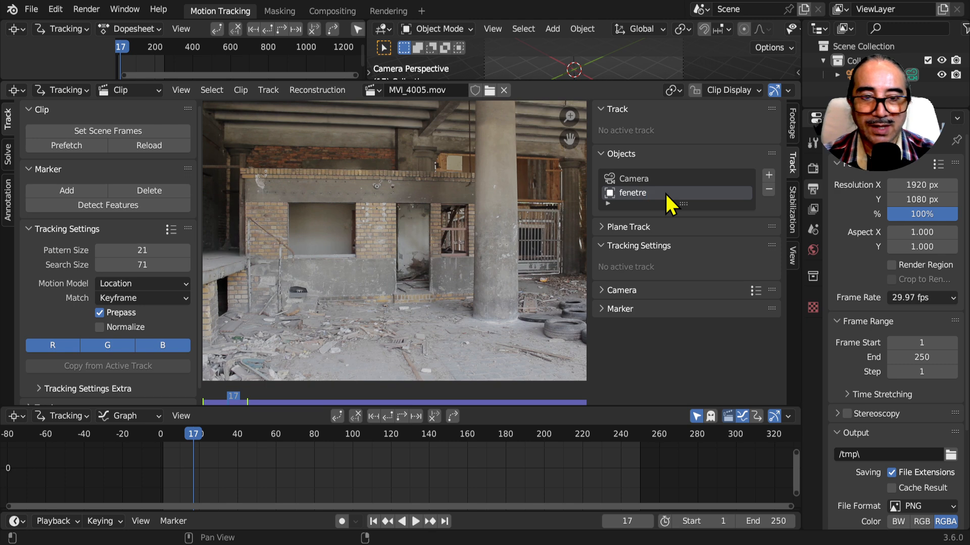
Paste the four copied tracks into the fenetre object, compare them with the Camera object's tracks, and leave fenetre active
key(ctrl+v)
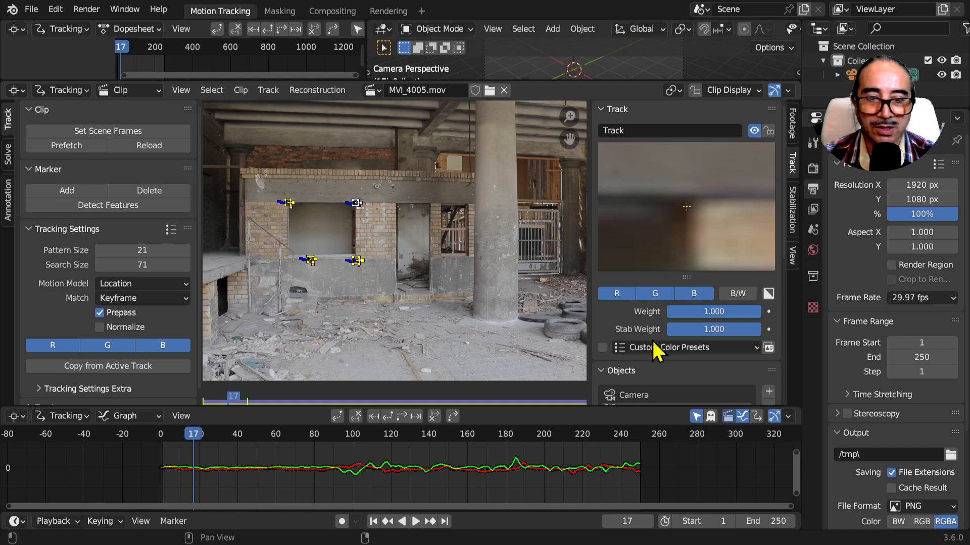
scroll(653, 342, down, 5)
click(635, 293)
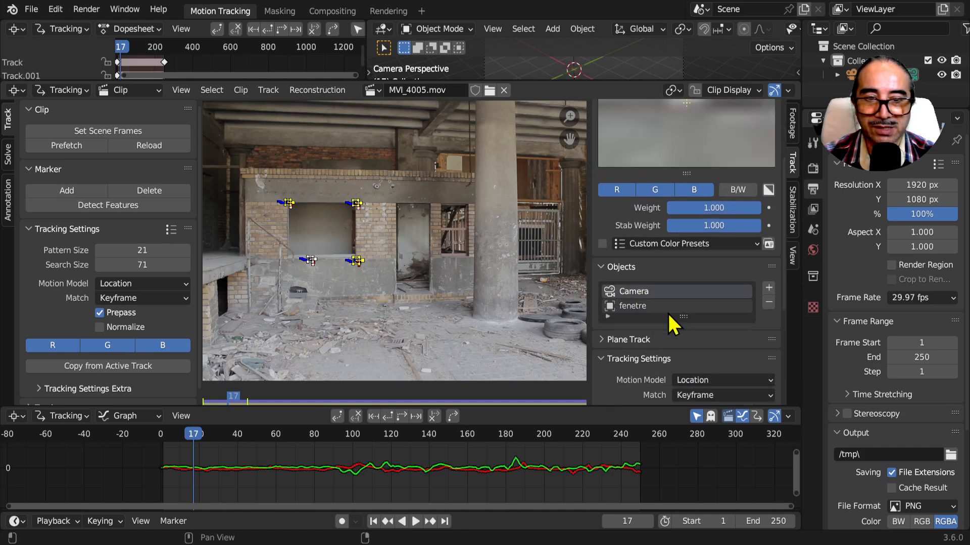
click(638, 307)
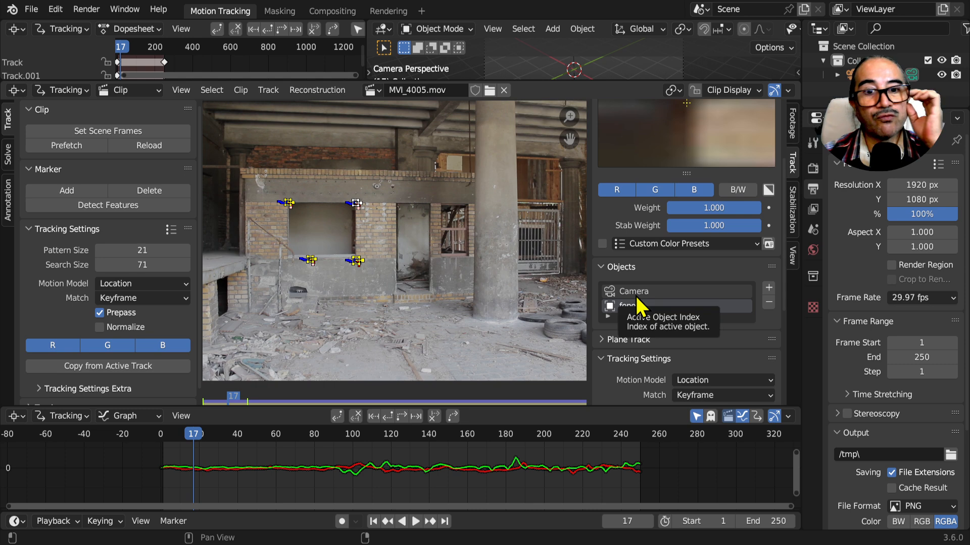
click(635, 293)
double_click(636, 292)
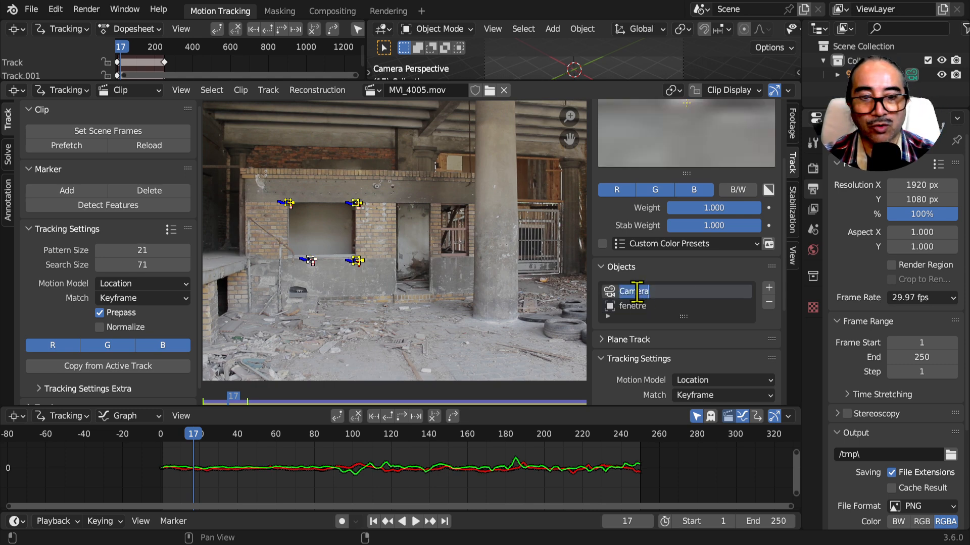
click(632, 309)
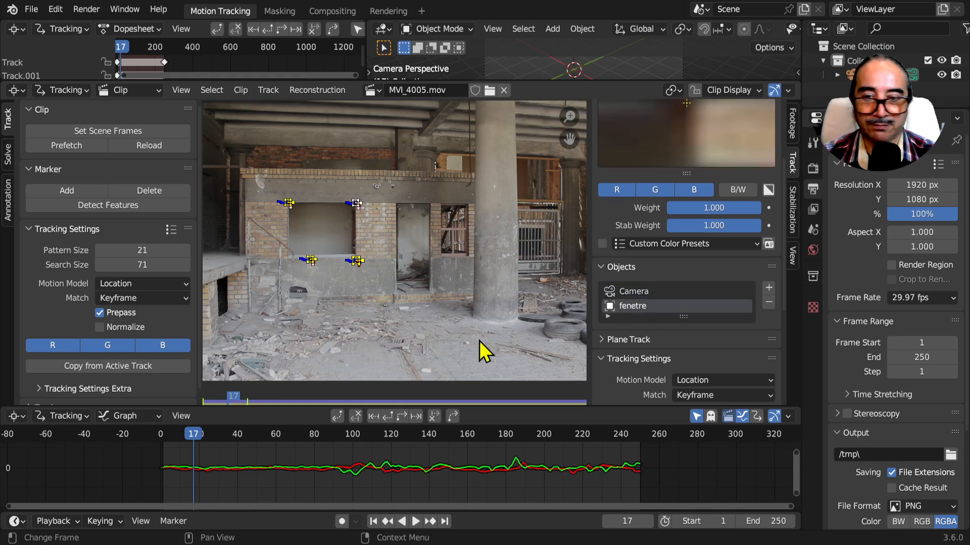
Return to frame 1 and create a plane track from the four selected fenetre markers
drag(192, 443, 163, 435)
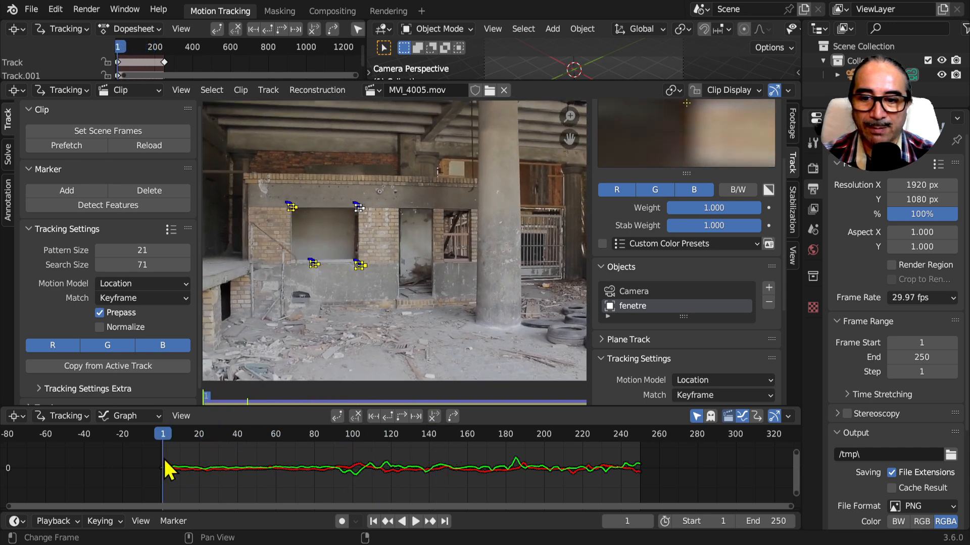
click(10, 157)
key(ctrl+space)
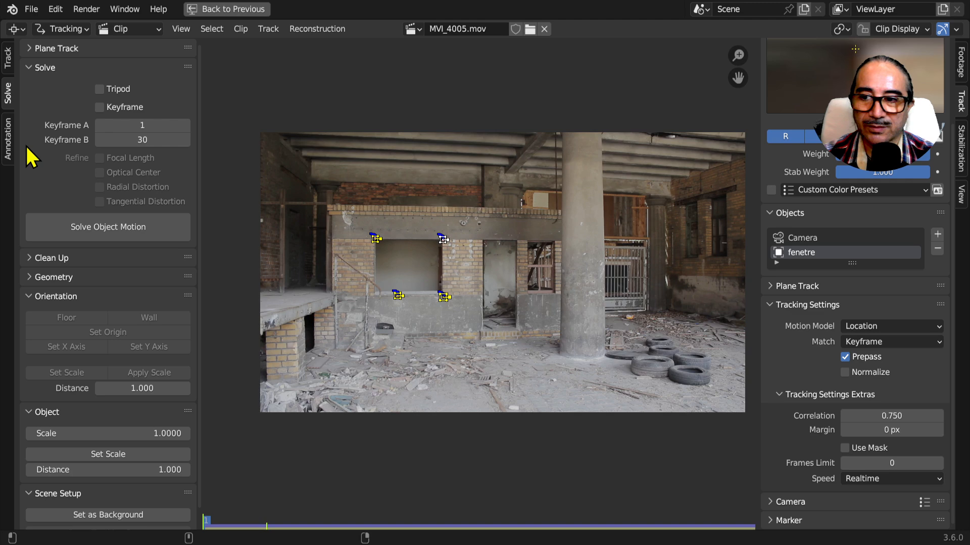
key(ctrl+space)
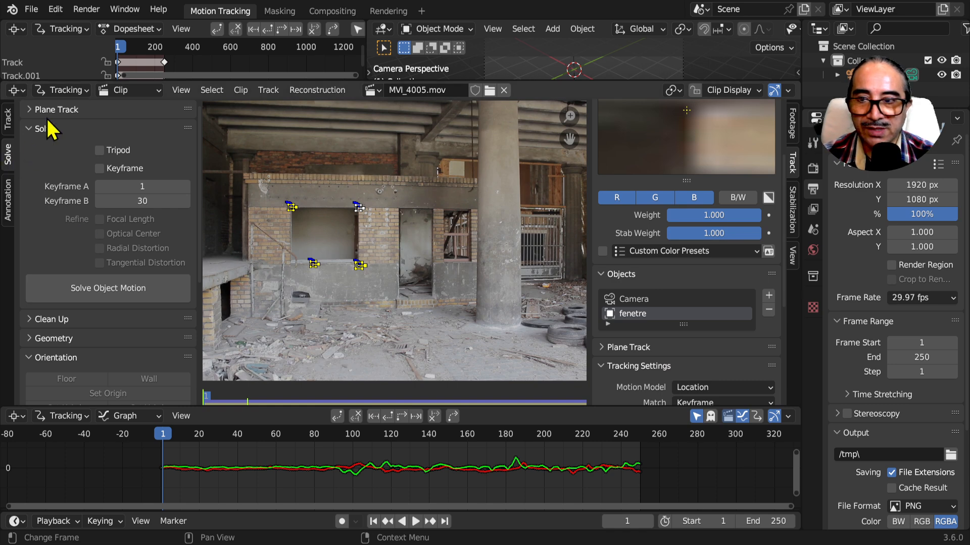
click(29, 110)
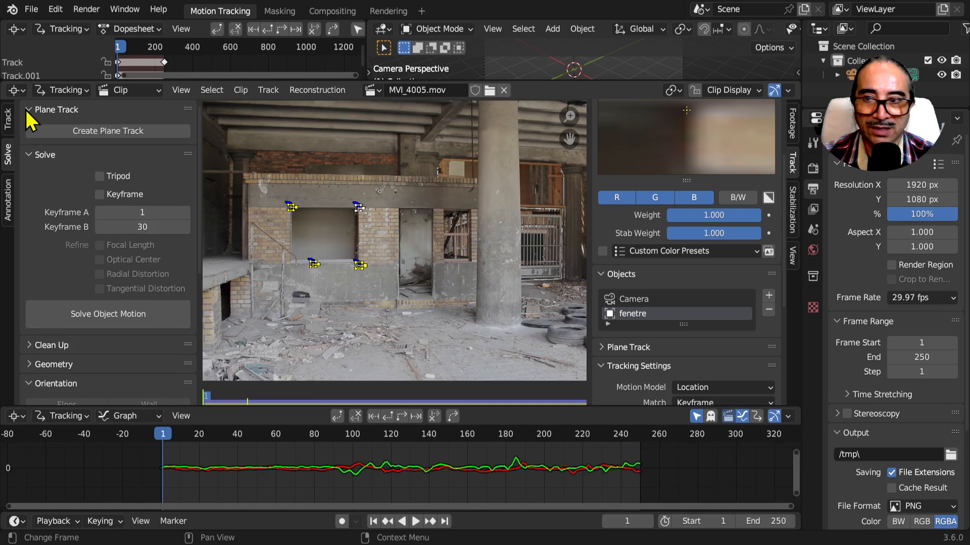
click(101, 130)
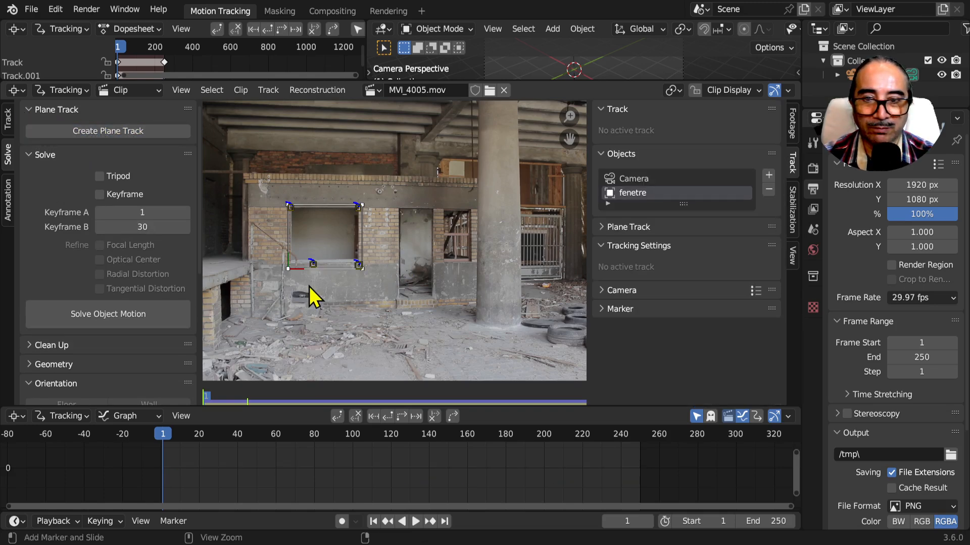
Maximize the clip view and play the footage to frame 80 to examine how the plane track follows the window
key(ctrl+space)
scroll(376, 303, up, 4)
key(space)
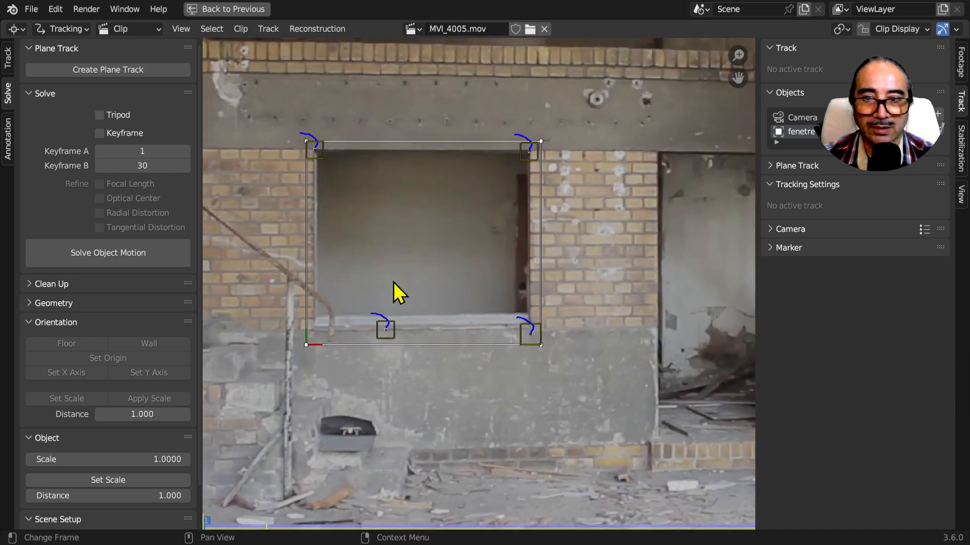
scroll(447, 306, down, 3)
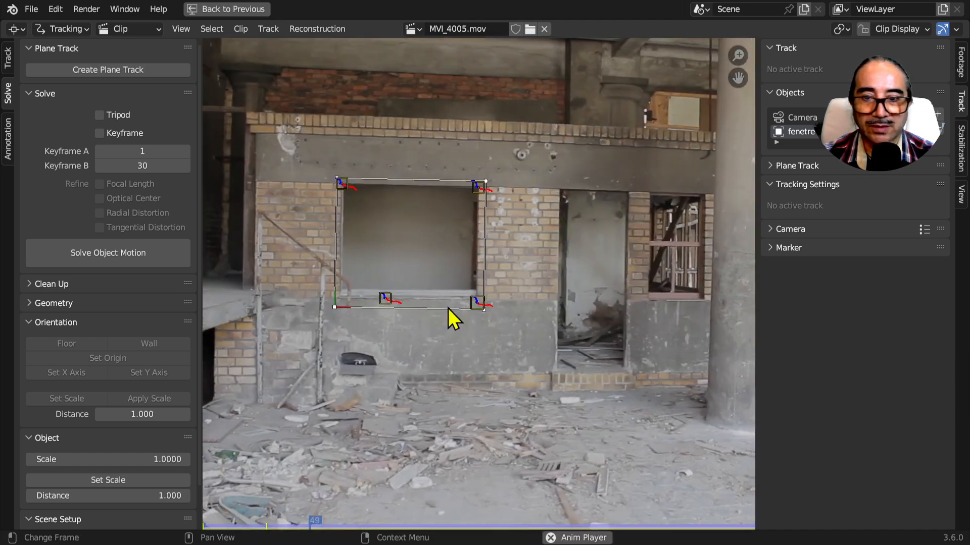
scroll(435, 313, up, 3)
key(space)
Move the plane track's upper-left corner onto the window opening's upper-left corner at frame 80
middle_drag(352, 321, 475, 408)
scroll(404, 303, up, 2)
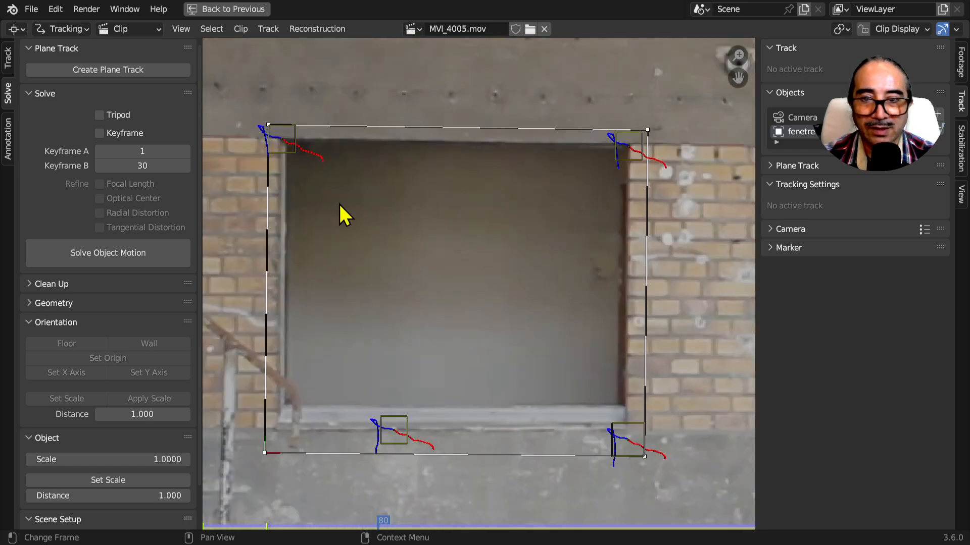
middle_drag(283, 154, 371, 232)
key(g)
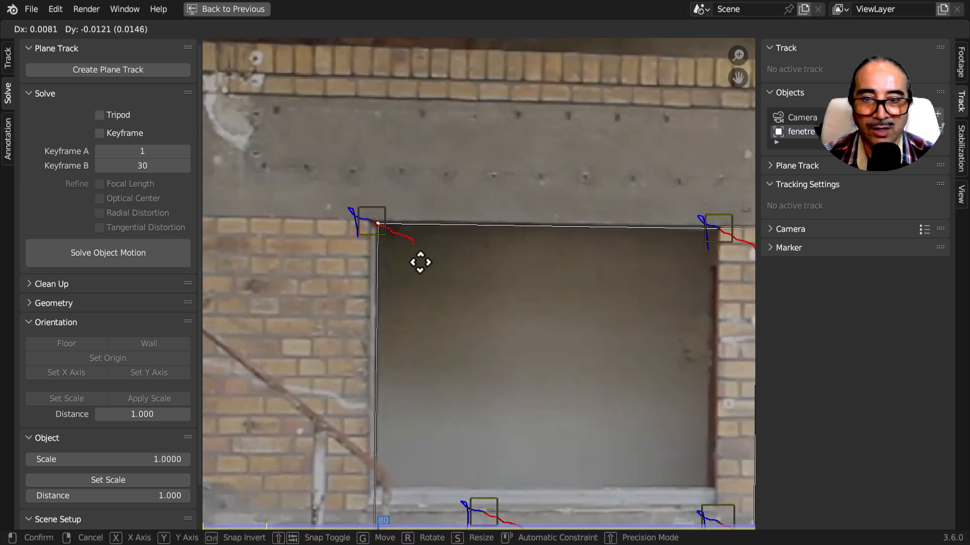
click(415, 260)
key(g)
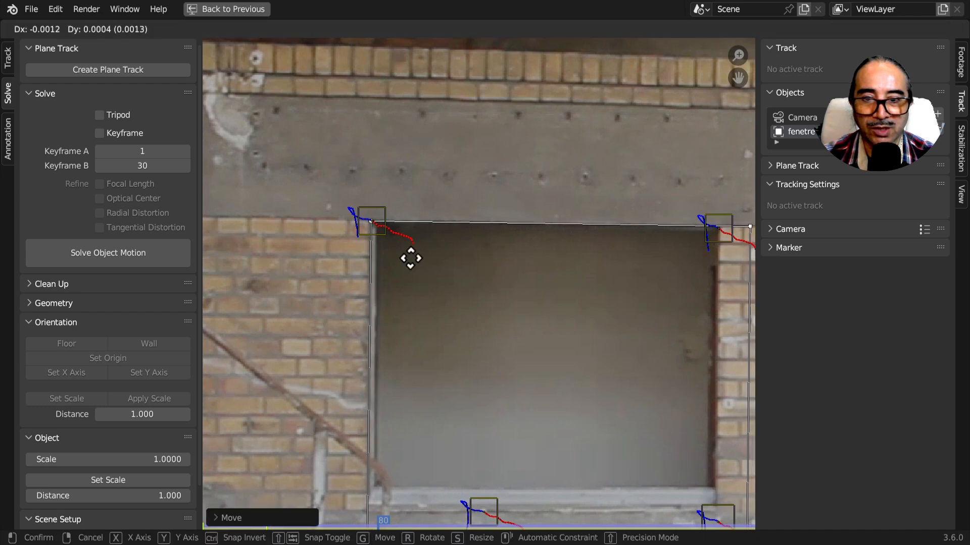
click(410, 257)
Align the plane track's two lower corners and upper-right corner with the matching corners of the window opening
middle_drag(446, 348, 413, 159)
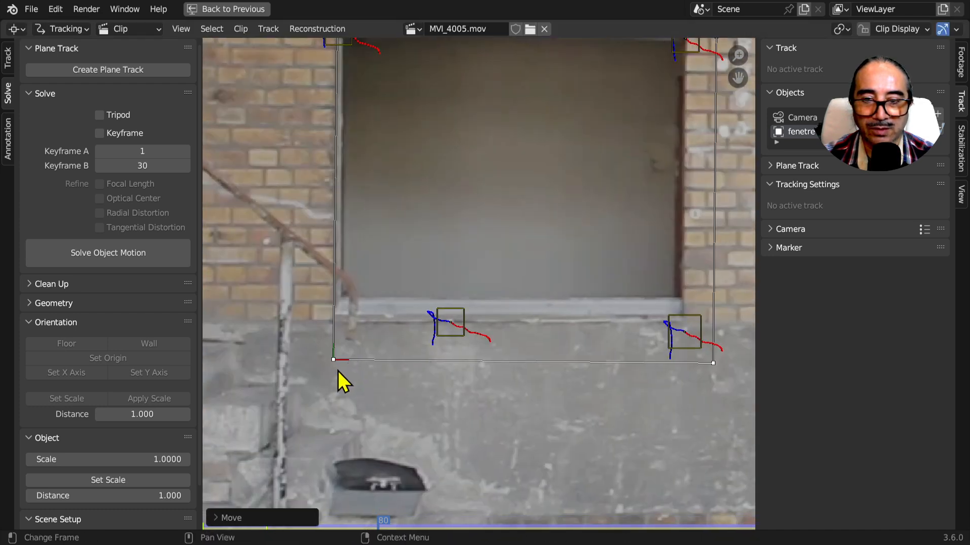
drag(333, 360, 337, 322)
middle_drag(365, 344, 539, 358)
drag(538, 342, 510, 298)
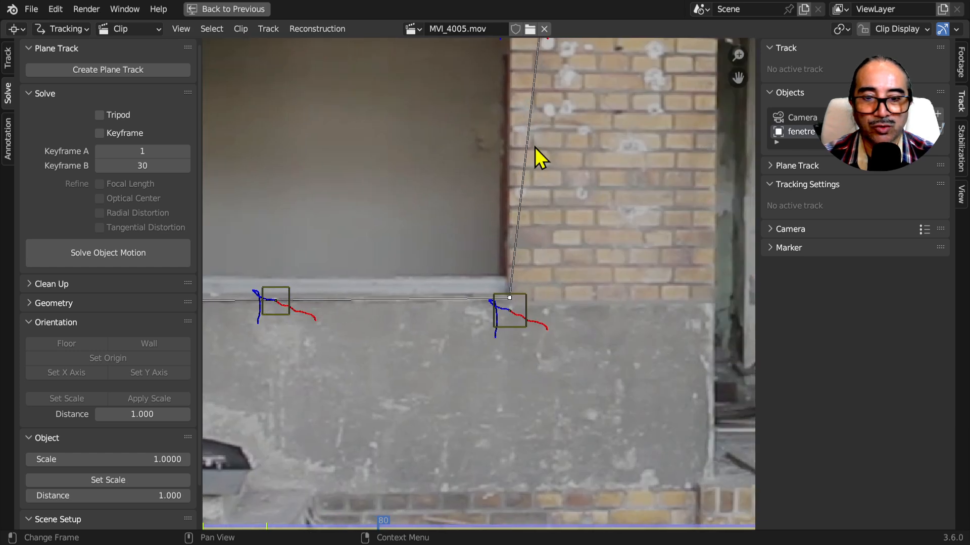
middle_drag(535, 150, 568, 317)
drag(556, 229, 524, 226)
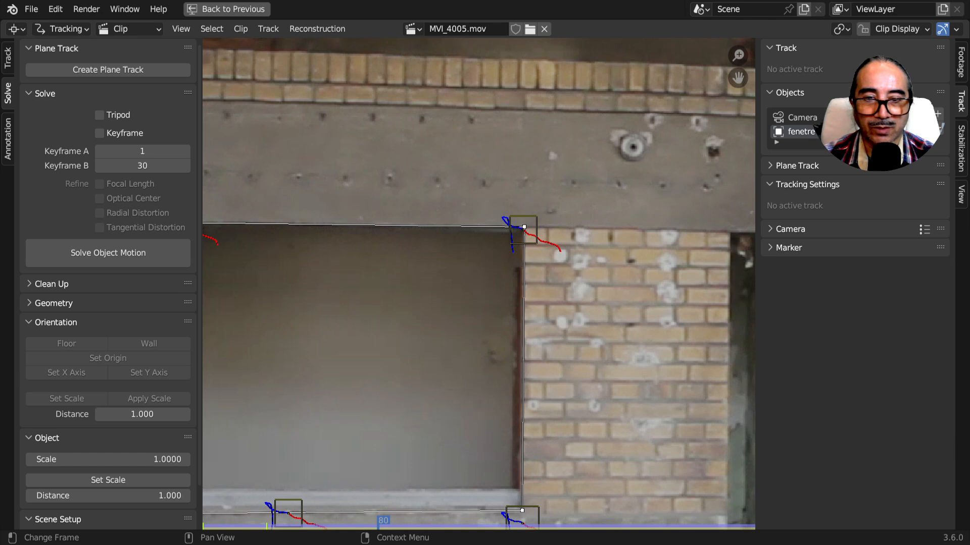
Refine the plane track's upper-right and upper-left corners against the window opening at frame 80
scroll(496, 368, down, 6)
middle_drag(432, 396, 444, 396)
scroll(429, 283, up, 3)
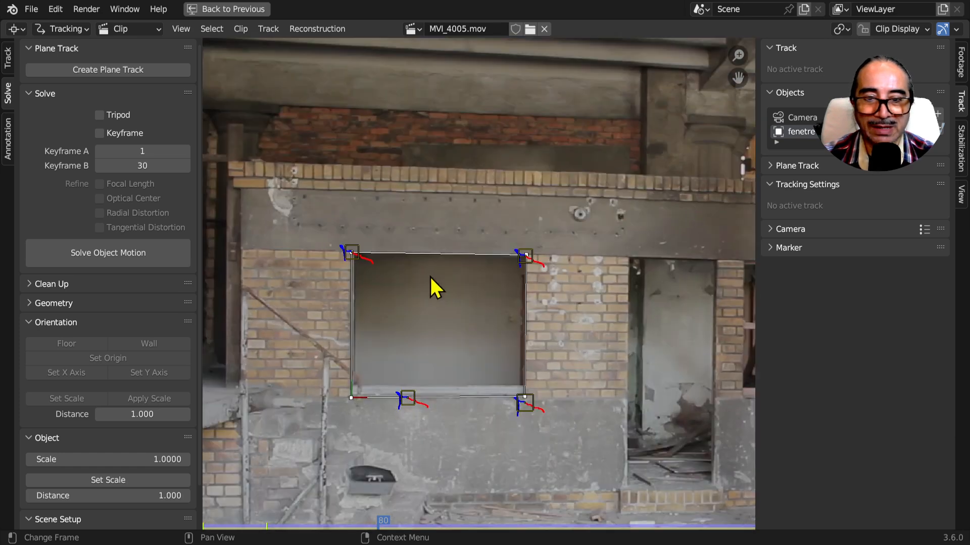
middle_drag(419, 340, 377, 304)
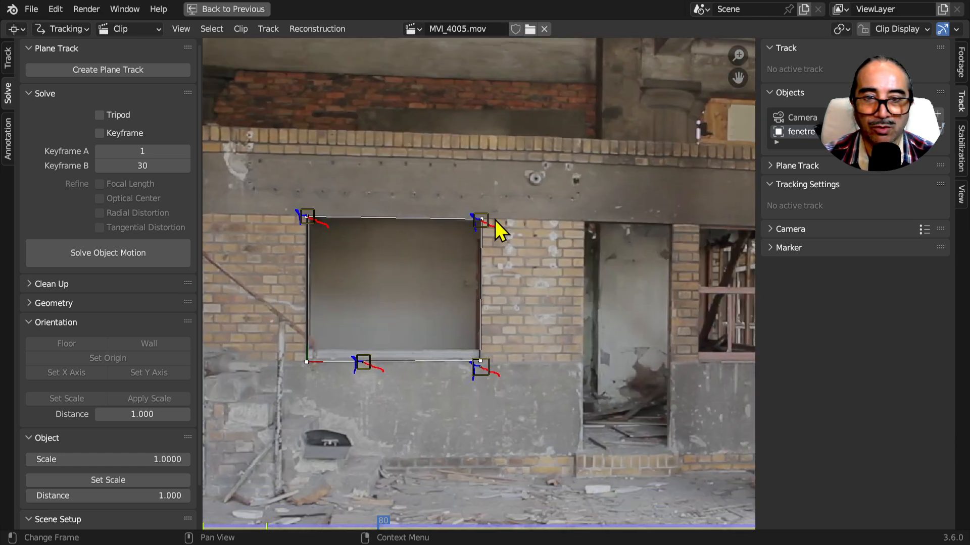
drag(482, 220, 476, 217)
scroll(351, 257, up, 6)
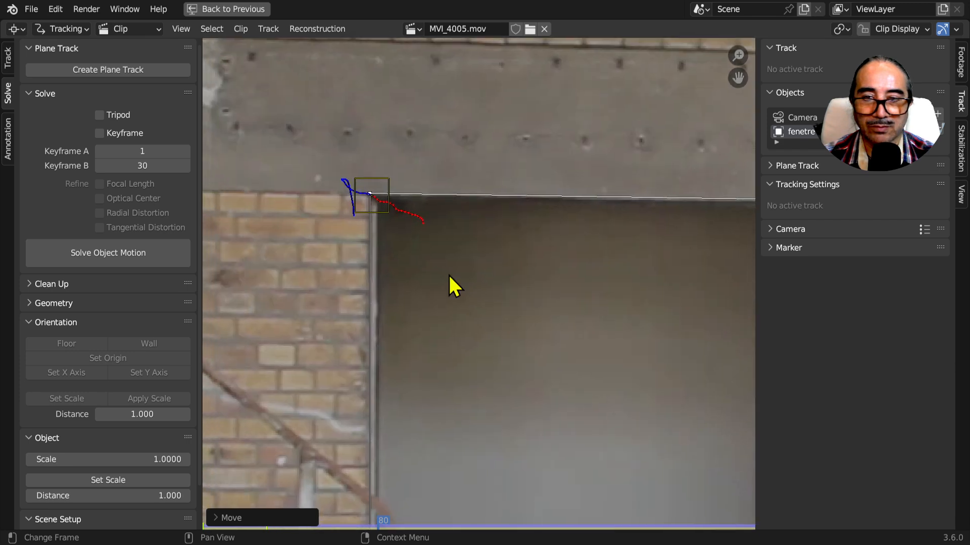
scroll(455, 275, up, 2)
drag(307, 141, 304, 141)
Adjust the plane track's two lower corners, and readjust its upper-right corner, to fit the edges of the window opening
middle_drag(372, 322, 372, 55)
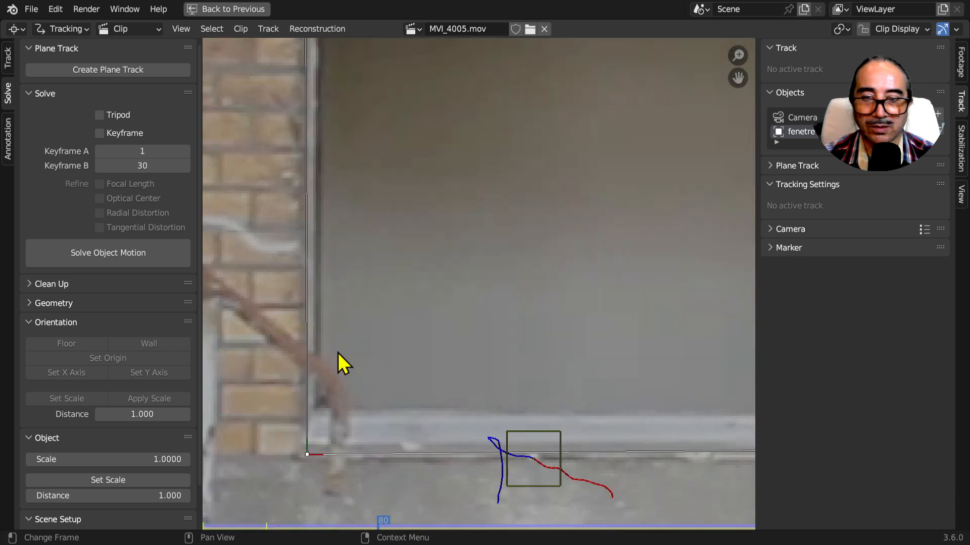
drag(307, 454, 301, 456)
middle_drag(513, 347, 167, 255)
drag(655, 357, 655, 360)
middle_drag(557, 190, 630, 253)
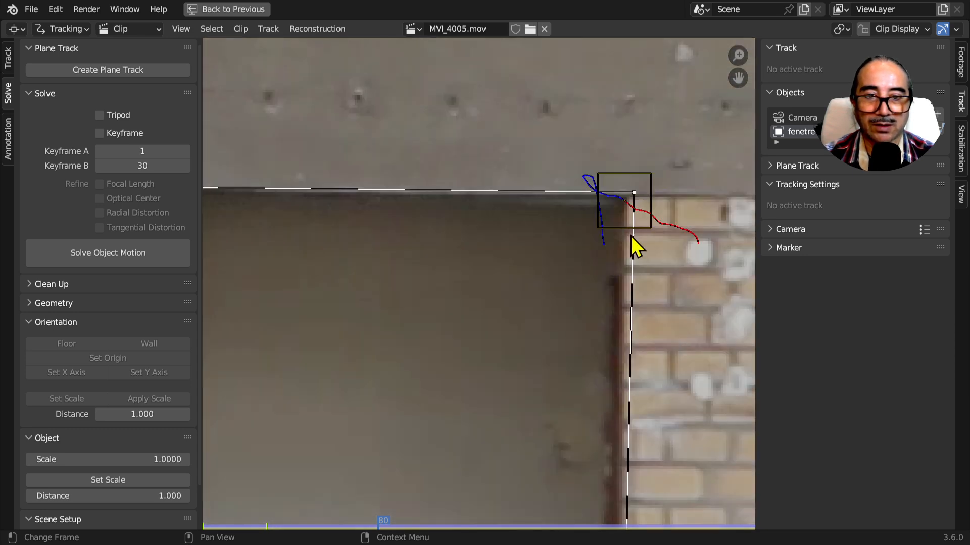
drag(636, 201, 628, 198)
scroll(516, 244, down, 7)
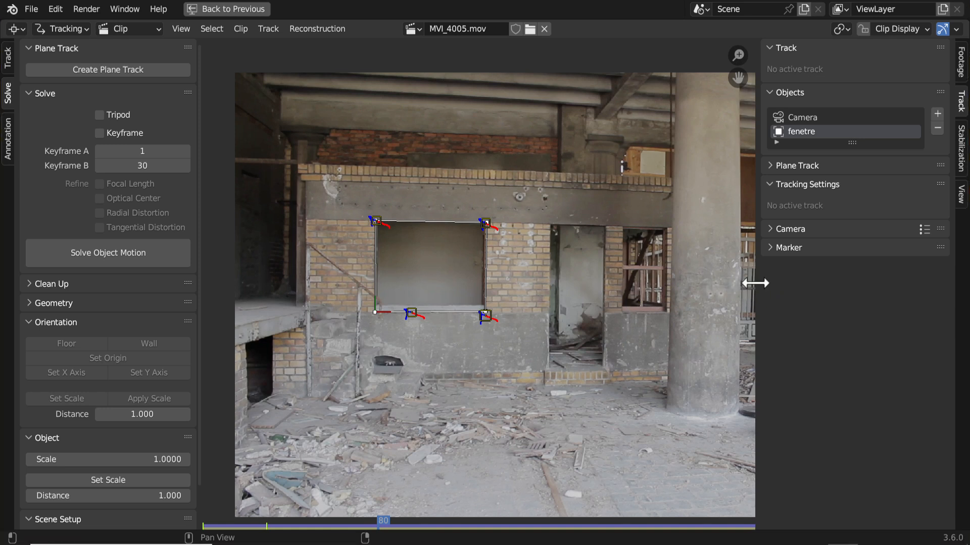
Create a blank black 1024 × 1024 px image named BLENDERTheBest for the plane track
drag(755, 278, 742, 282)
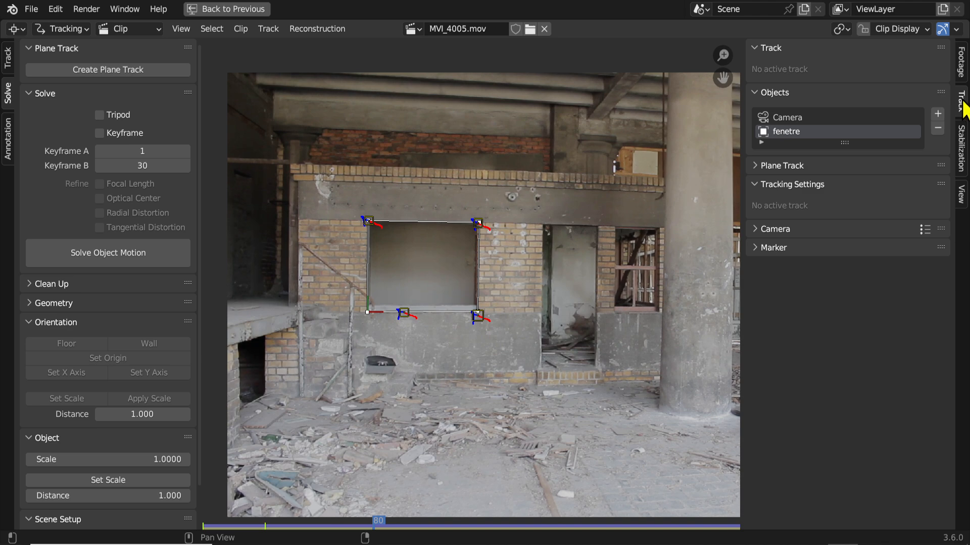
click(755, 165)
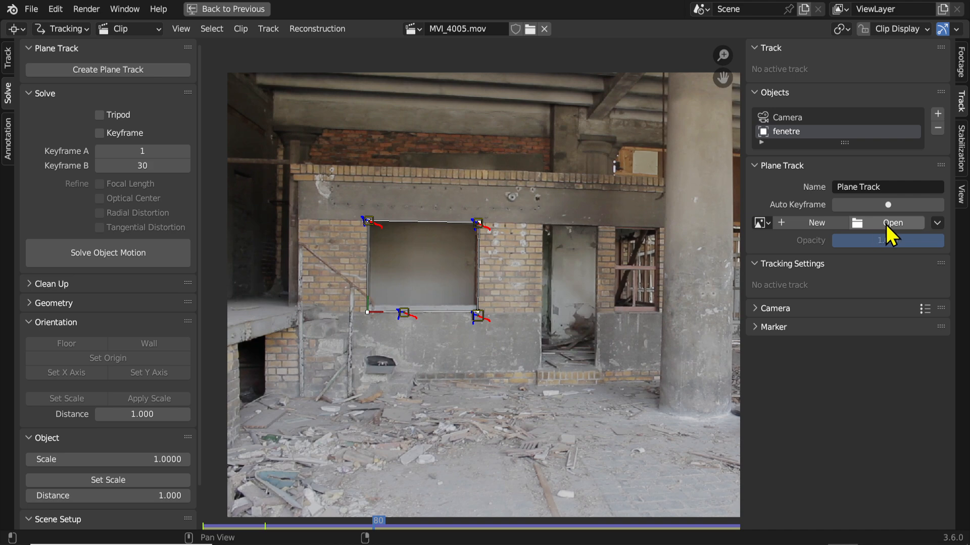
click(805, 223)
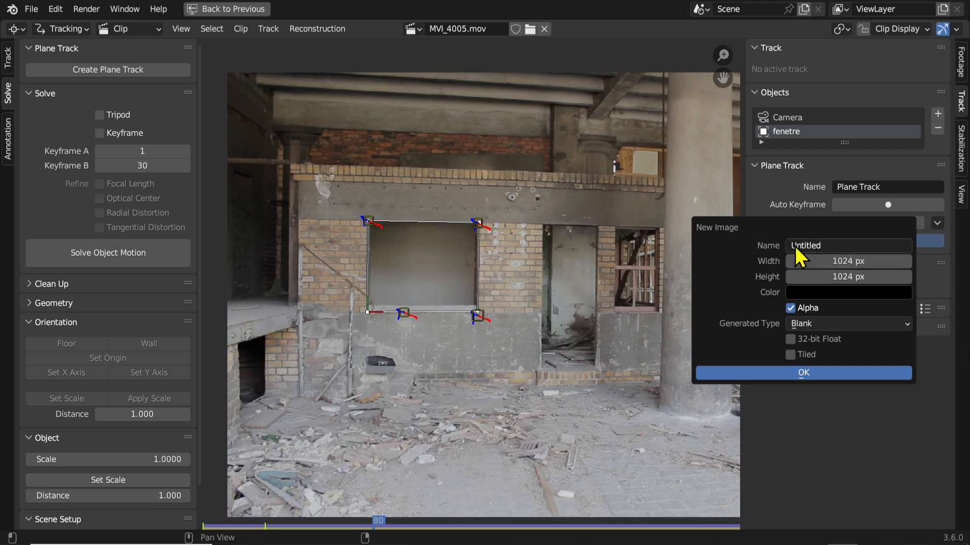
click(831, 247)
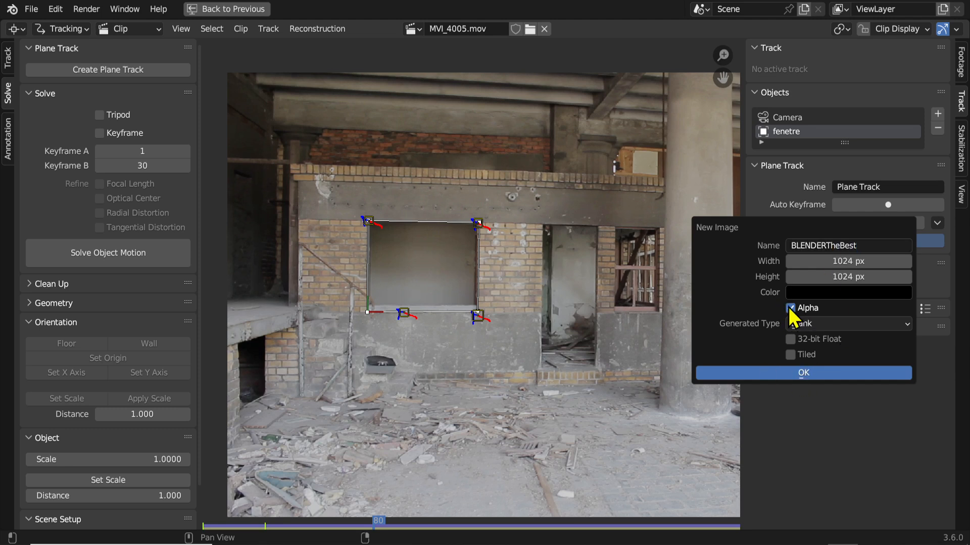
click(796, 372)
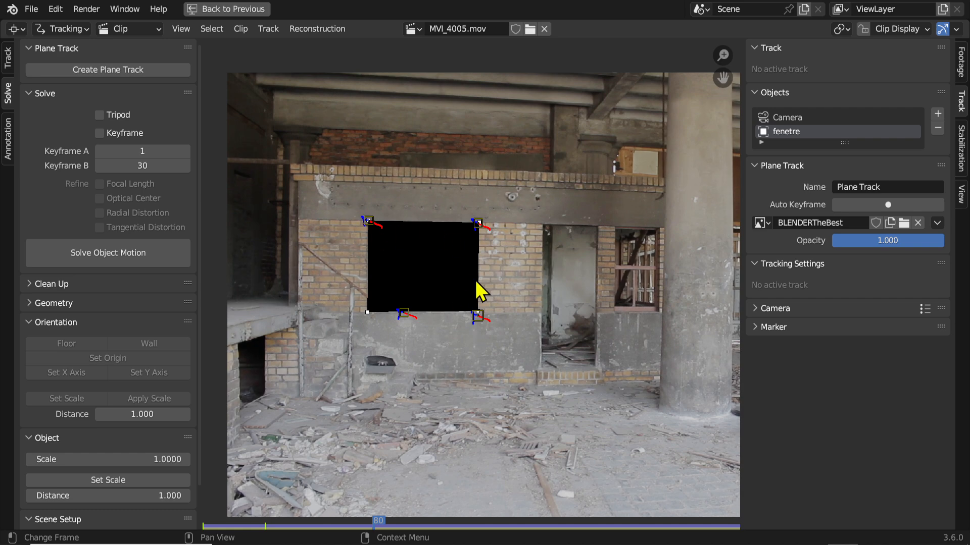
Restore the multi-editor layout and enlarge the dopesheet and 3D view areas above the clip view
click(226, 8)
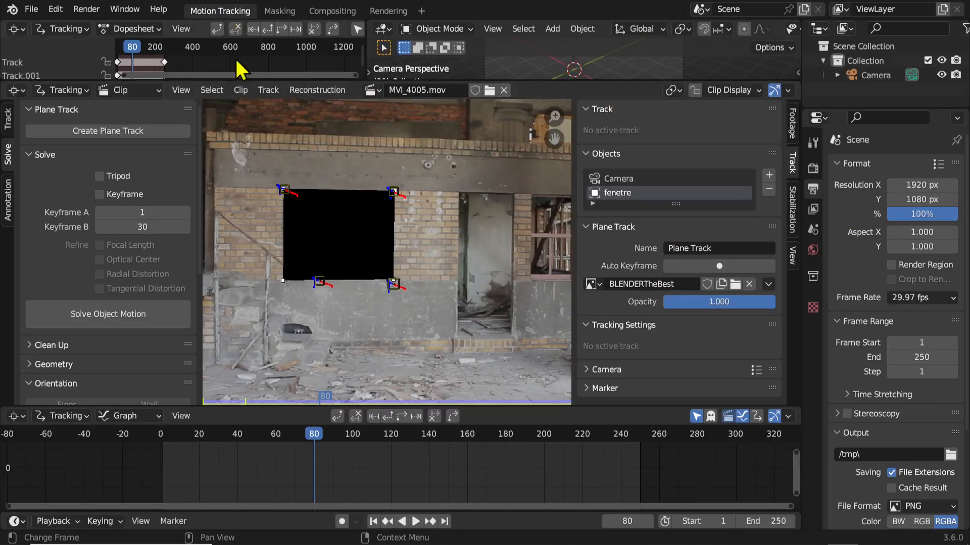
drag(334, 81, 331, 120)
middle_drag(374, 264, 421, 281)
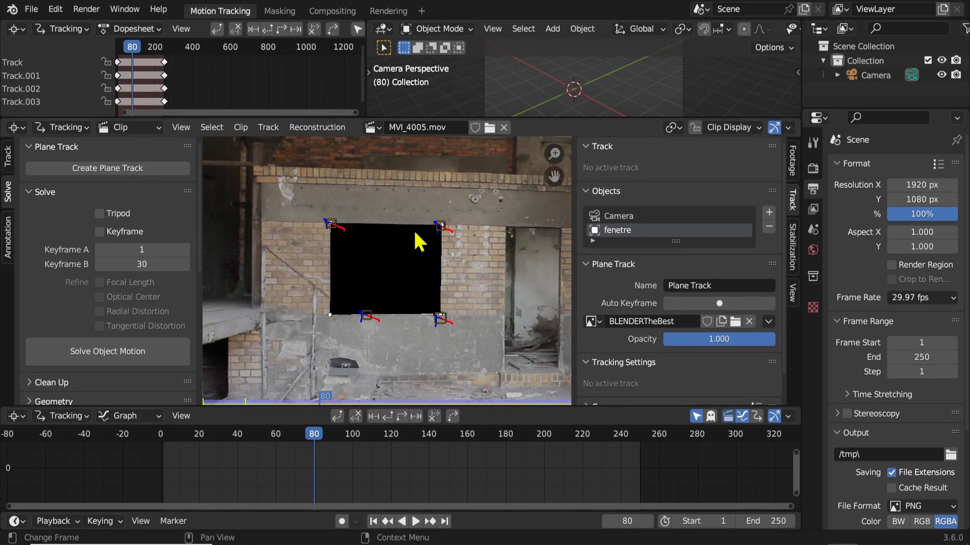
Add a Texture Paint workspace and load the BLENDERTheBest image into its image editor
click(422, 12)
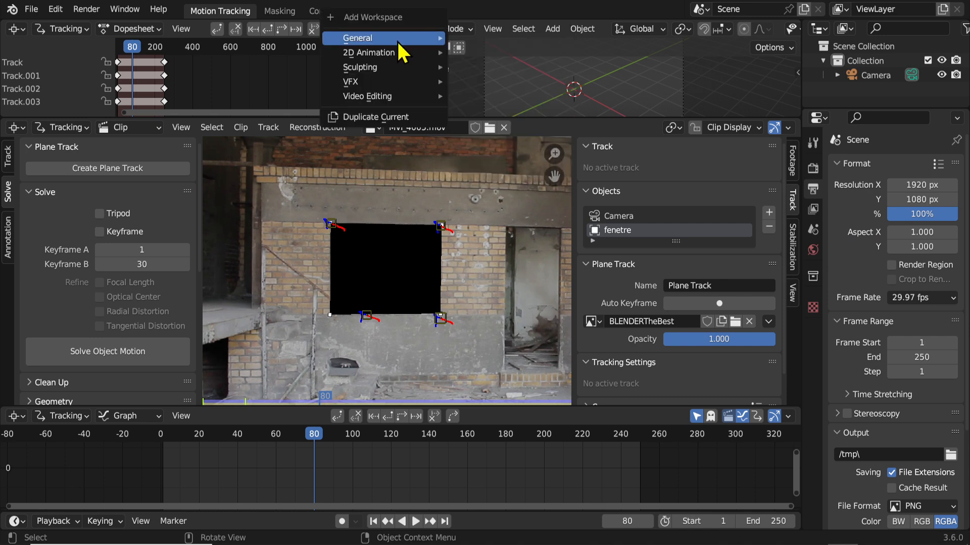
mouse_move(384, 39)
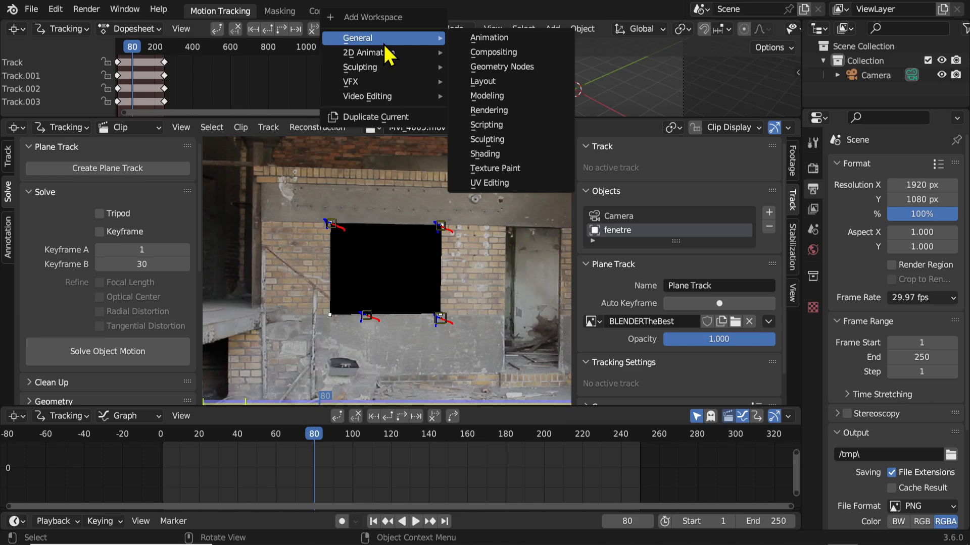
click(517, 169)
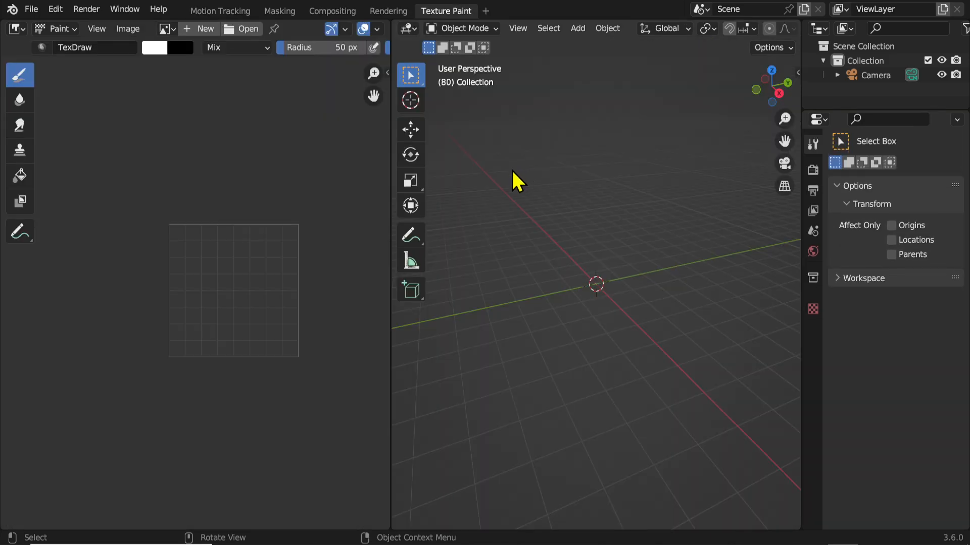
click(167, 29)
click(209, 52)
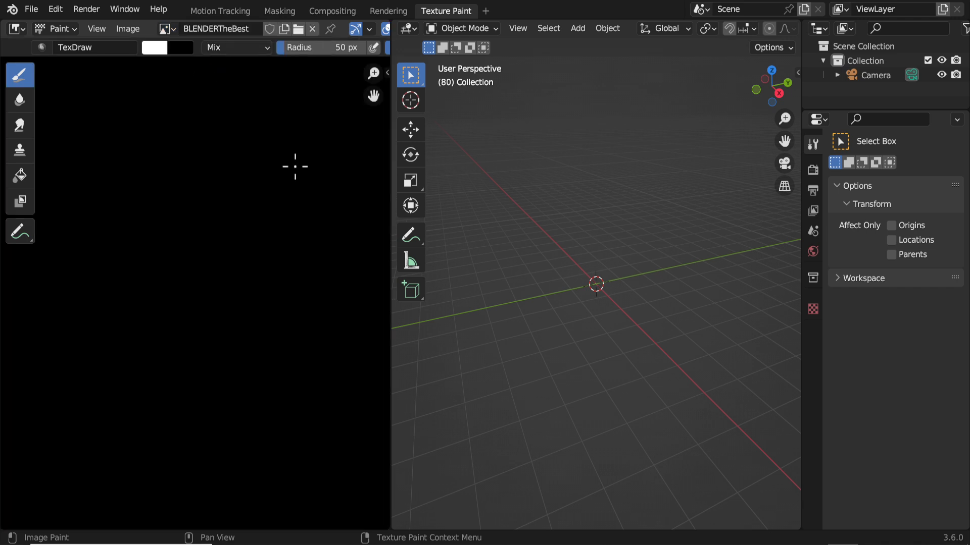
Enlarge the image editor and paint the words "THE BEST" in white on two lines with the TexDraw brush at 50 px radius
drag(390, 184, 586, 212)
scroll(411, 227, down, 5)
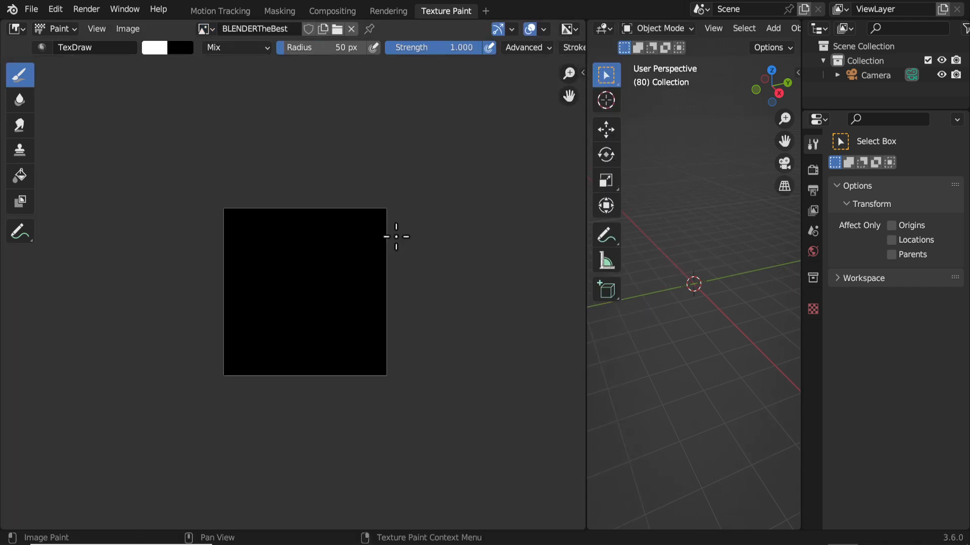
scroll(400, 240, up, 2)
scroll(236, 151, up, 1)
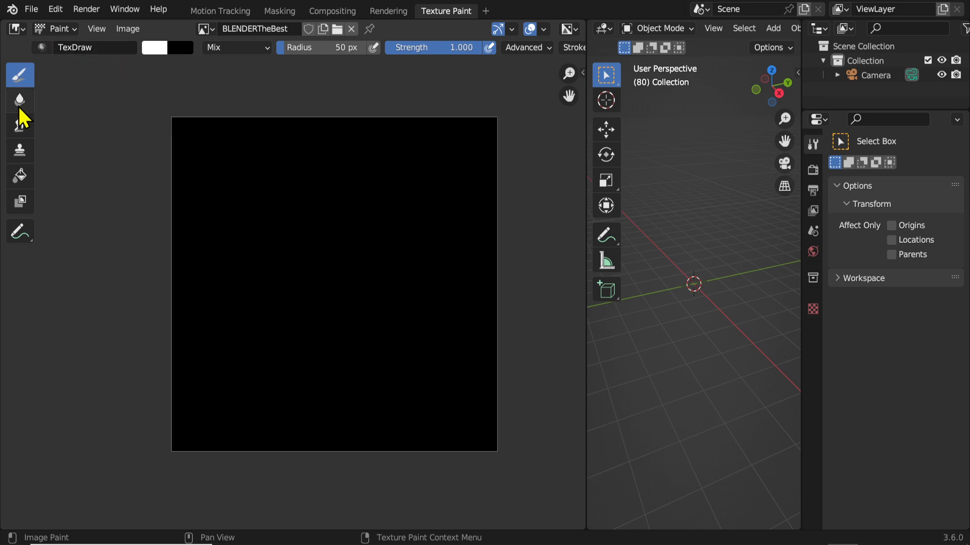
drag(206, 173, 242, 272)
mouse_move(195, 212)
mouse_down()
mouse_move(269, 170)
mouse_move(303, 261)
mouse_up()
mouse_move(339, 149)
mouse_down()
mouse_move(348, 247)
mouse_move(374, 216)
mouse_up()
drag(391, 149, 427, 250)
drag(394, 216, 435, 213)
drag(400, 174, 452, 175)
mouse_move(215, 302)
mouse_down()
mouse_move(237, 373)
mouse_move(310, 329)
mouse_move(245, 381)
mouse_up()
mouse_move(329, 297)
mouse_down()
mouse_move(359, 365)
mouse_move(381, 289)
mouse_up()
mouse_move(413, 279)
mouse_down()
mouse_move(396, 283)
mouse_move(385, 350)
mouse_move(373, 360)
mouse_up()
drag(451, 282, 449, 309)
drag(452, 343, 451, 360)
drag(390, 276, 478, 277)
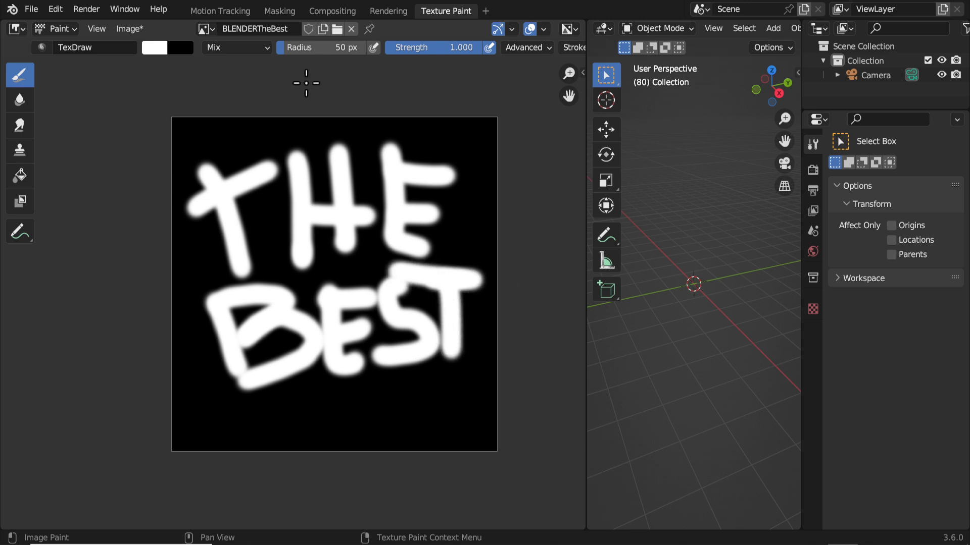
Return to the Motion Tracking workspace and play the maximized clip to check how the painted image follows the window
click(220, 10)
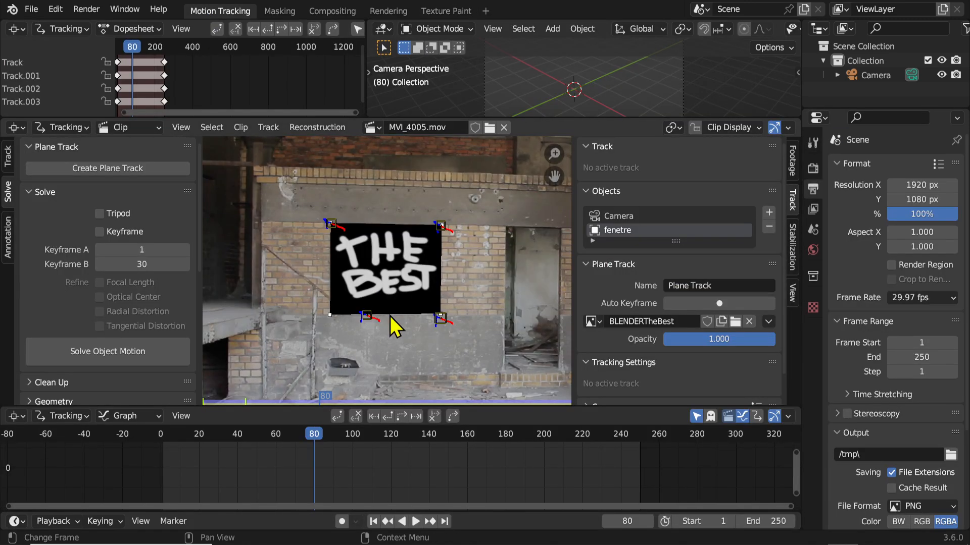
key(space)
key(ctrl+space)
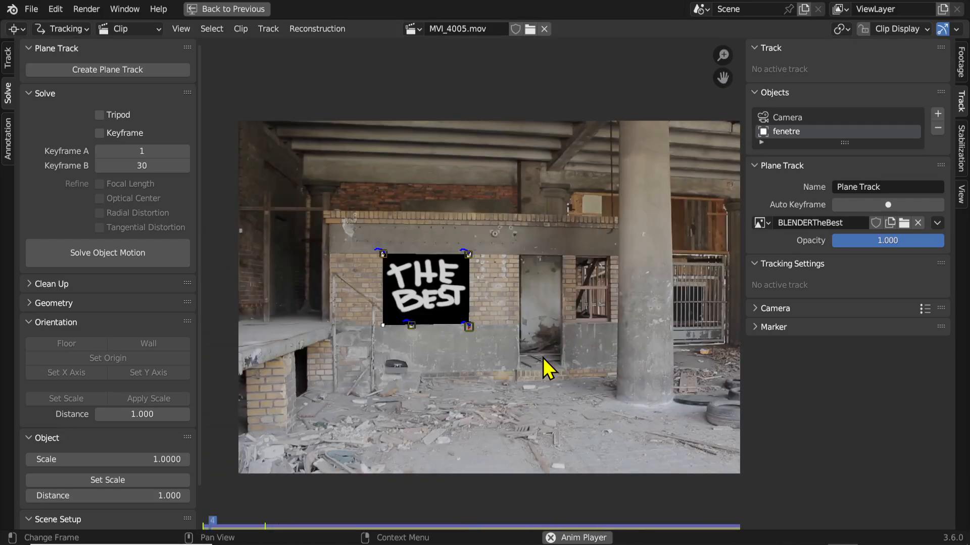
key(space)
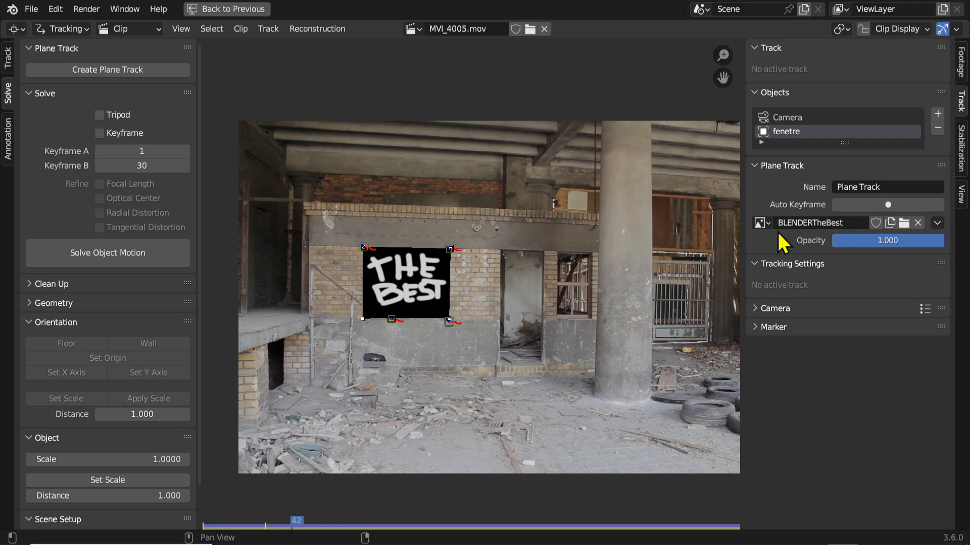
Replace the plane track's image with agood-jo3.png from the camera-tracking folder in Downloads
click(905, 224)
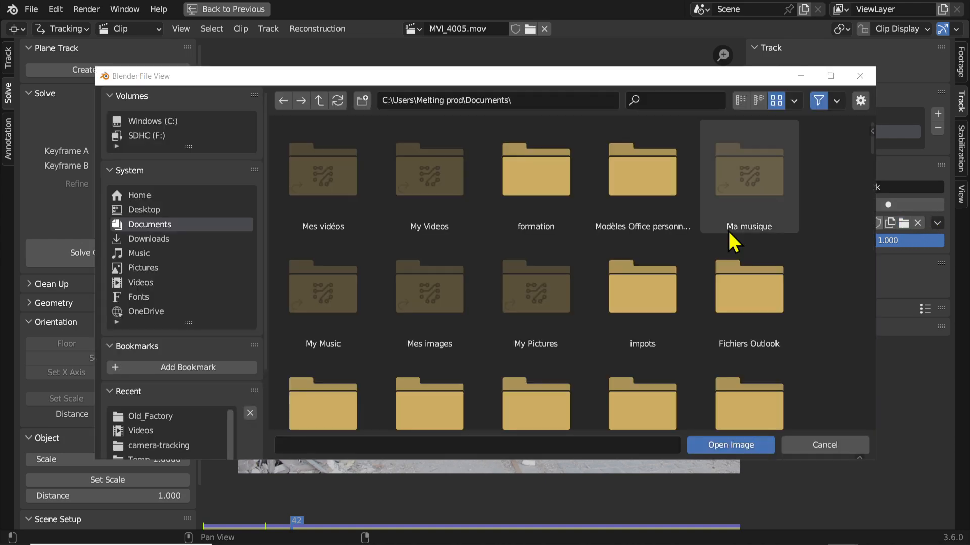
click(153, 237)
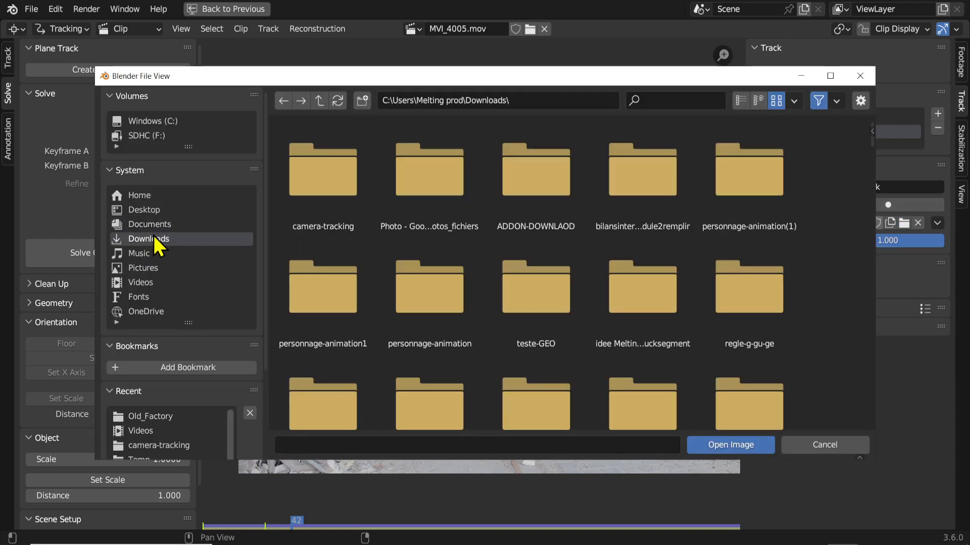
double_click(307, 188)
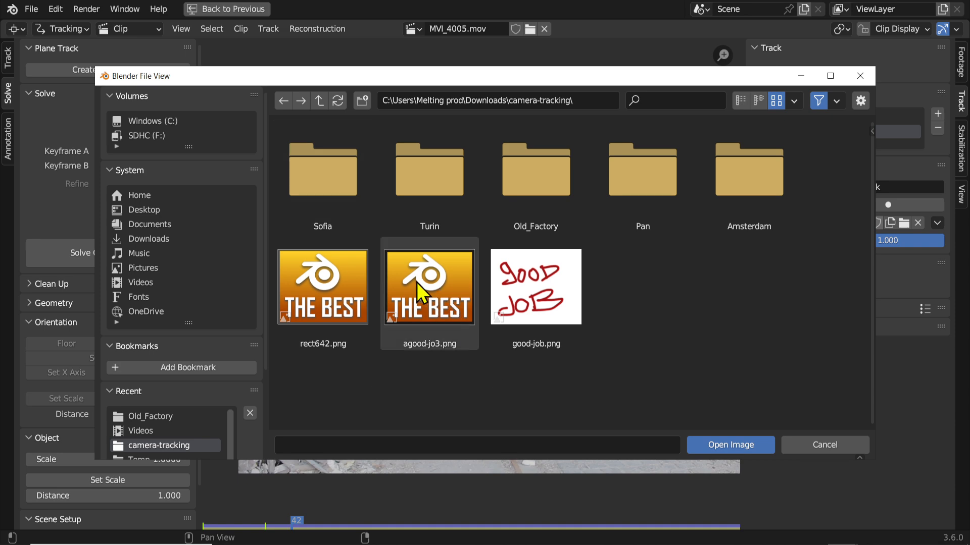
click(323, 287)
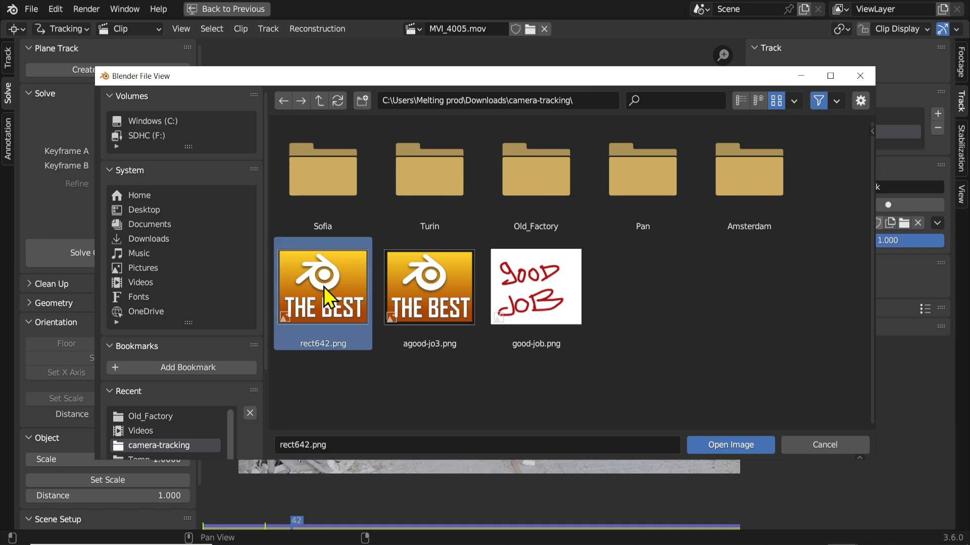
double_click(423, 283)
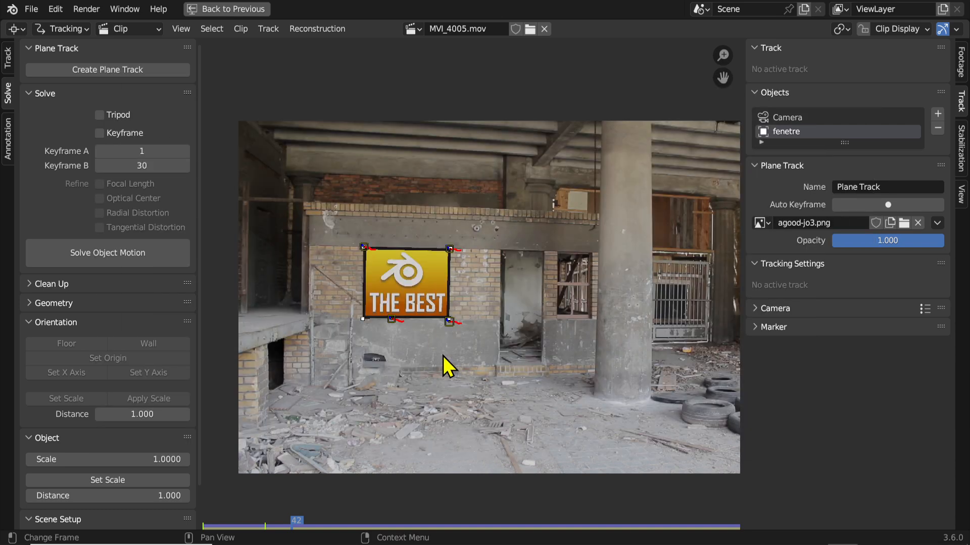
Play the footage to examine how the new image follows the window, and restore the full workspace layout
scroll(444, 358, up, 3)
scroll(449, 360, down, 3)
key(space)
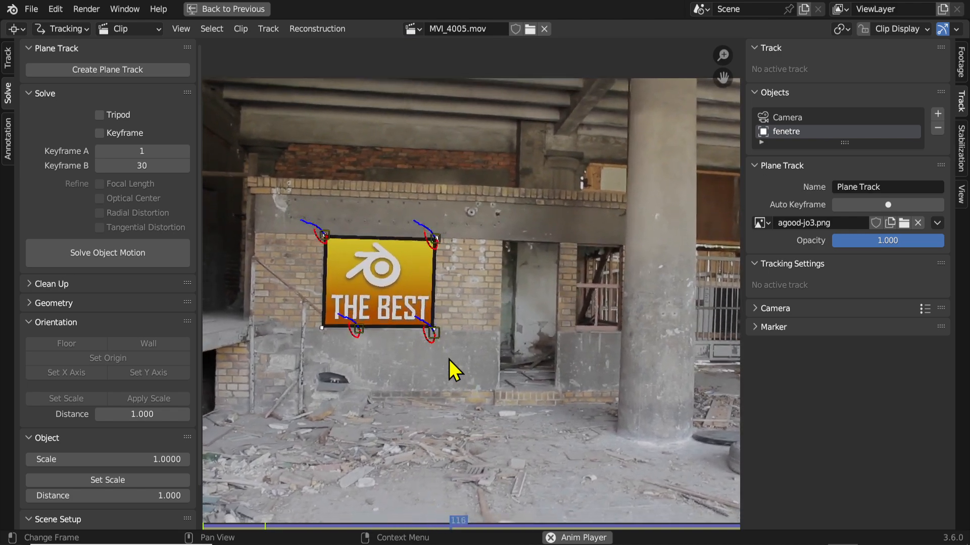
scroll(492, 297, down, 2)
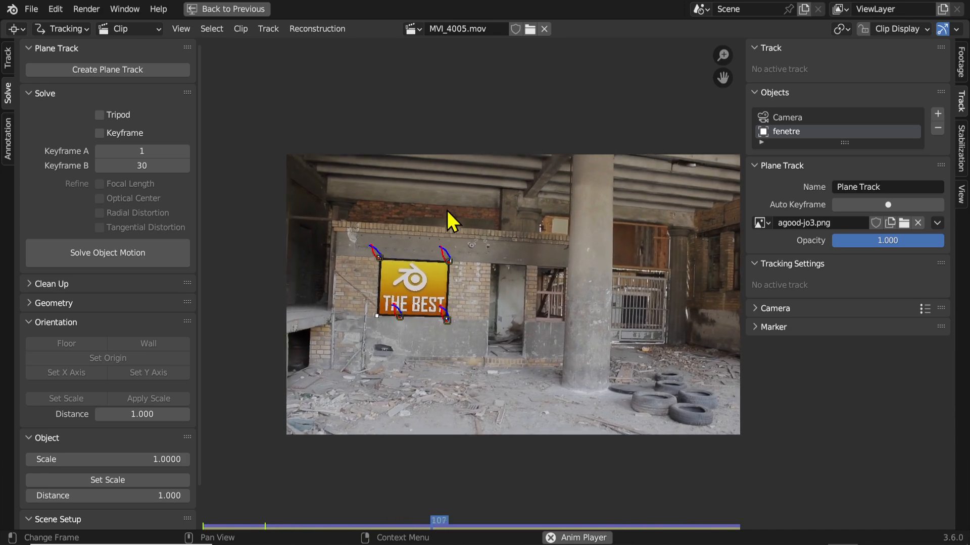
click(228, 7)
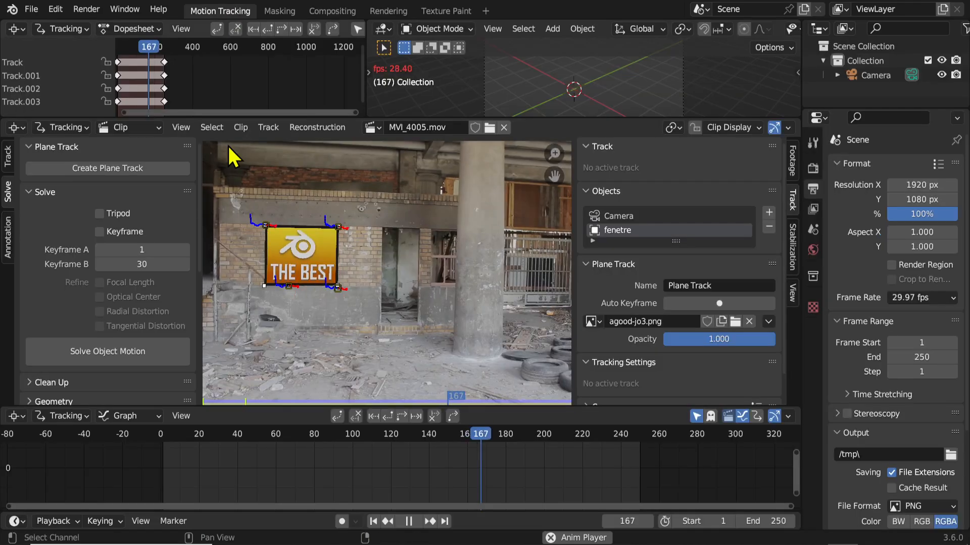
key(space)
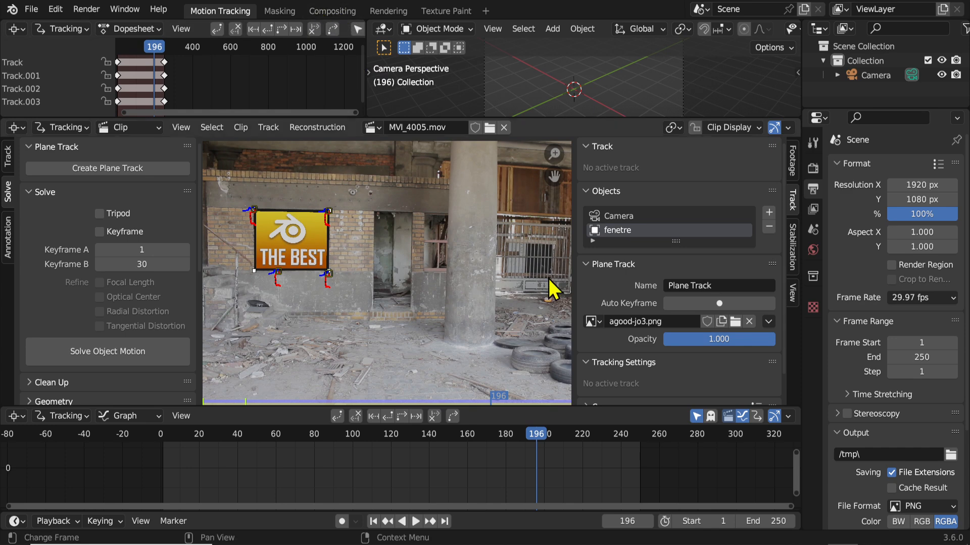
Return to frame 0 and replay the footage to review the image's tracking with the whole frame in view
click(156, 440)
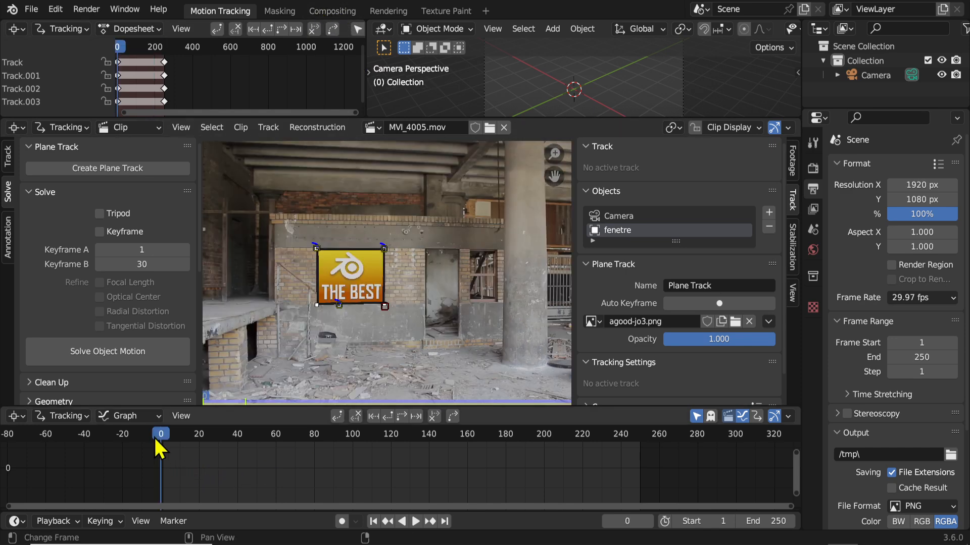
key(space)
scroll(375, 323, down, 2)
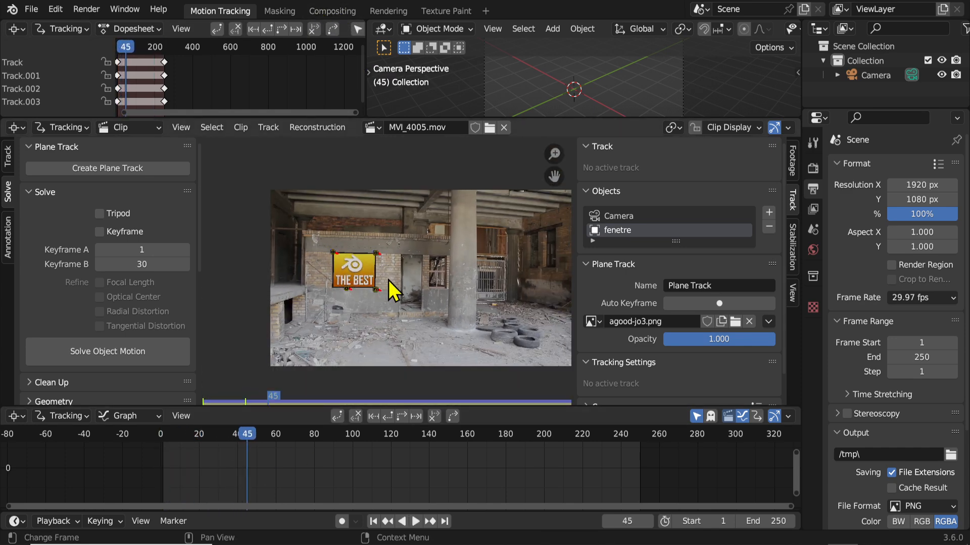
scroll(383, 326, up, 3)
scroll(384, 327, down, 1)
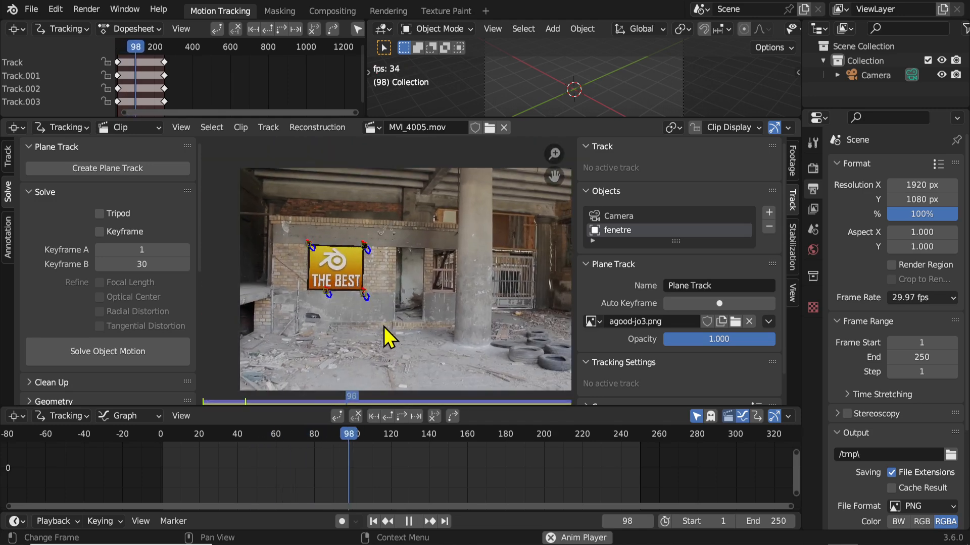
Stop the playback and expand the Color Management settings in the scene's render properties
key(space)
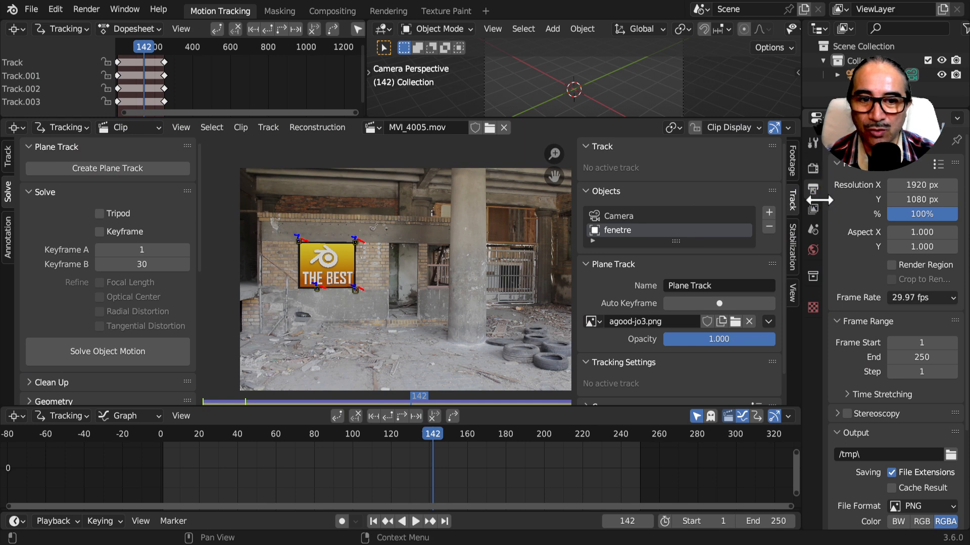
scroll(838, 174, down, 5)
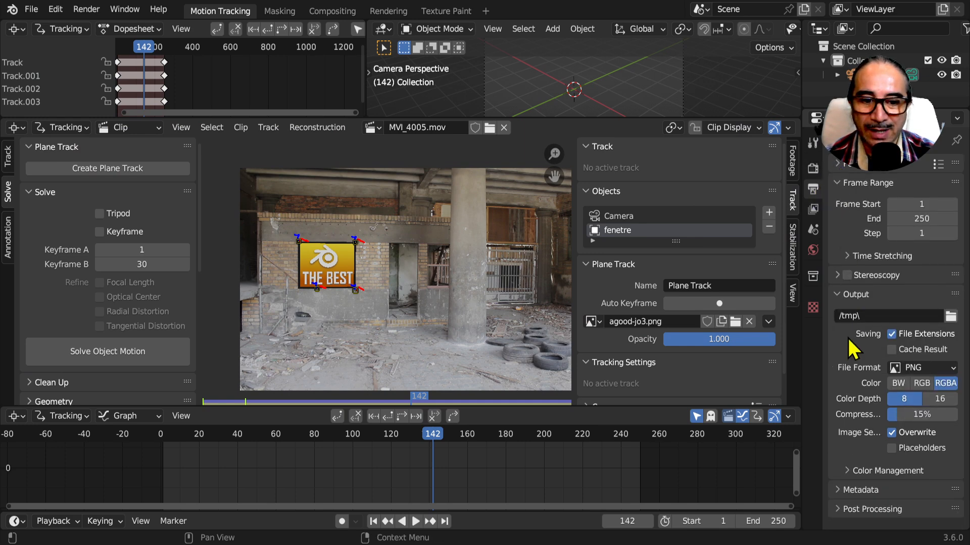
click(834, 184)
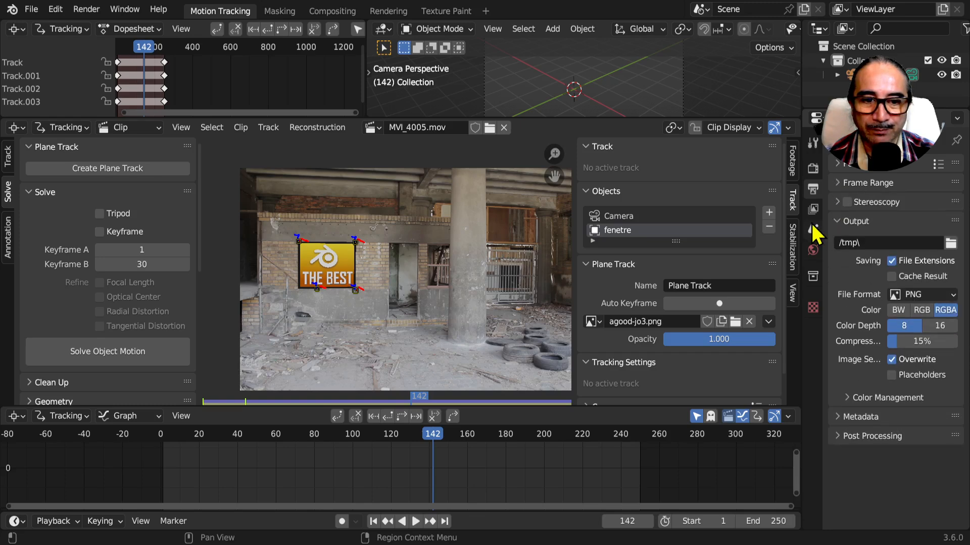
click(813, 168)
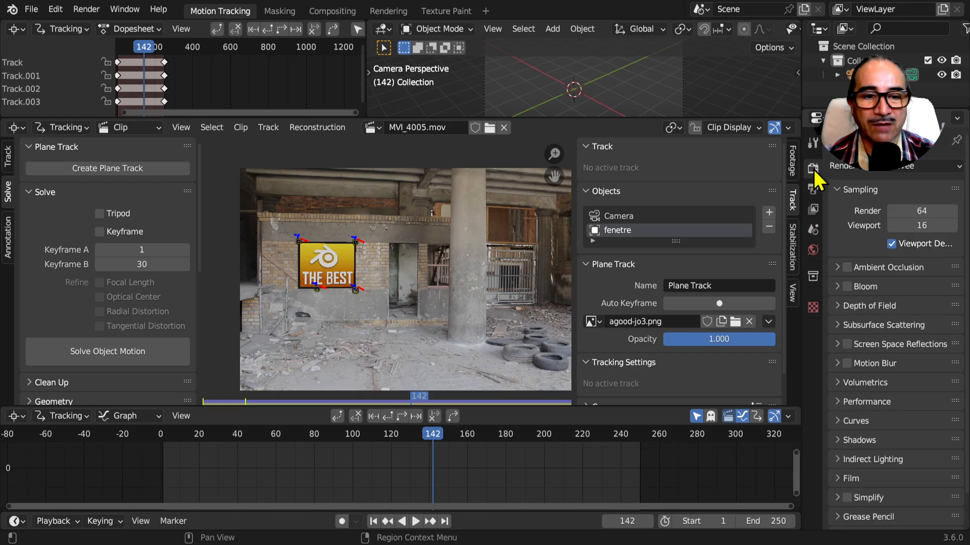
scroll(858, 442, down, 3)
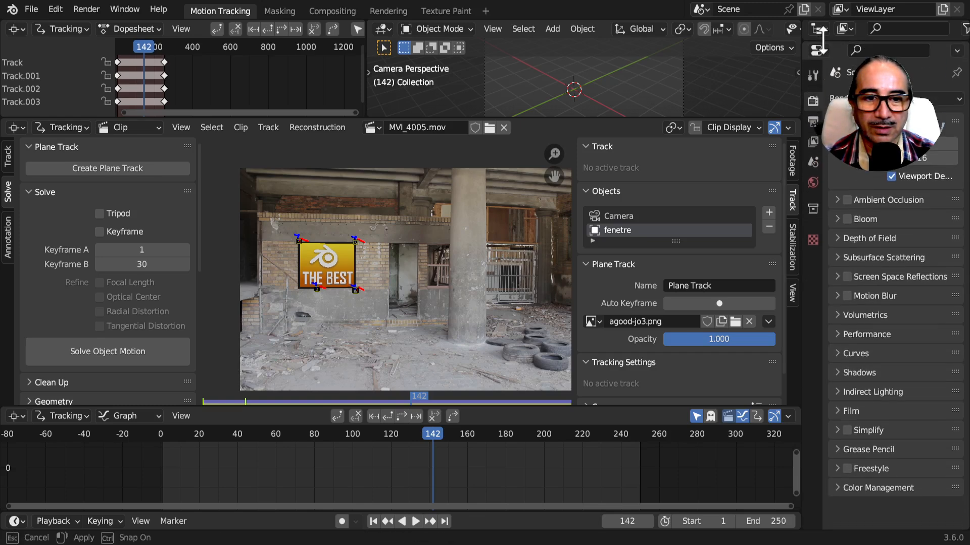
click(856, 487)
scroll(918, 439, down, 4)
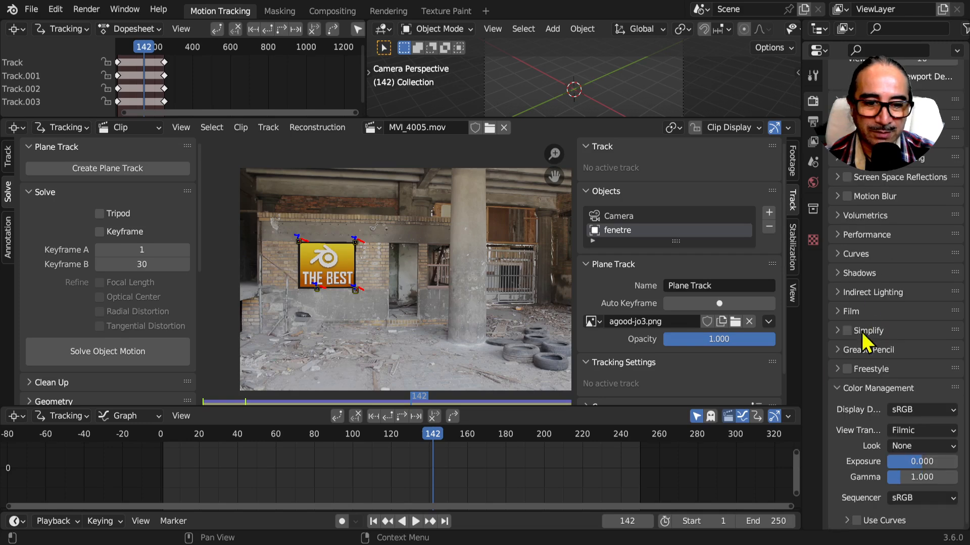
Widen the Properties editor, narrow the clip editor's tool region and enlarge the tracked image in the clip view
drag(798, 338, 748, 336)
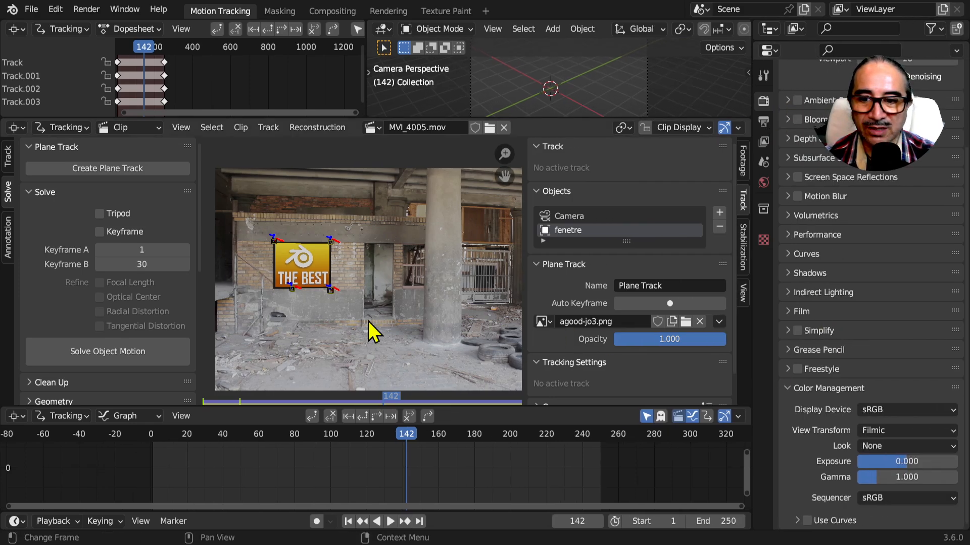
drag(201, 271, 118, 271)
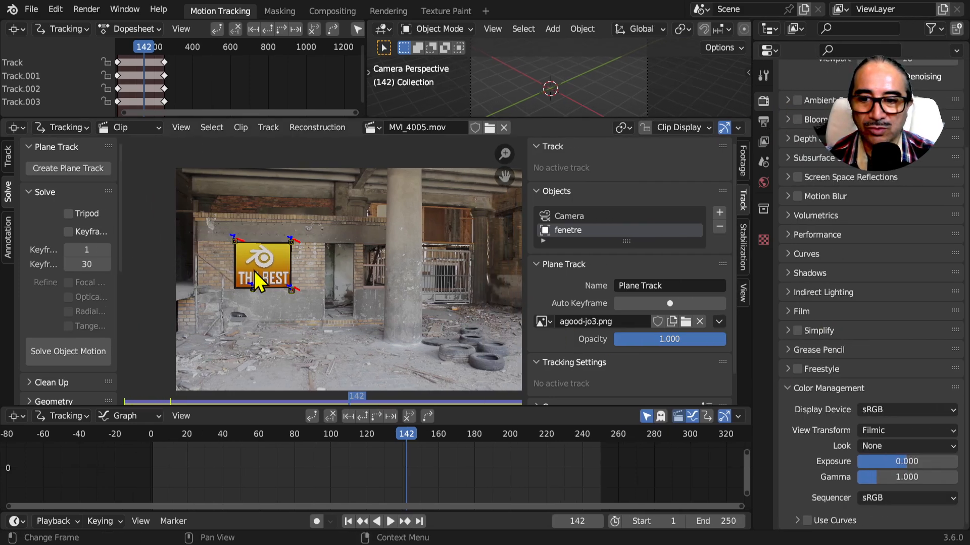
scroll(254, 270, up, 2)
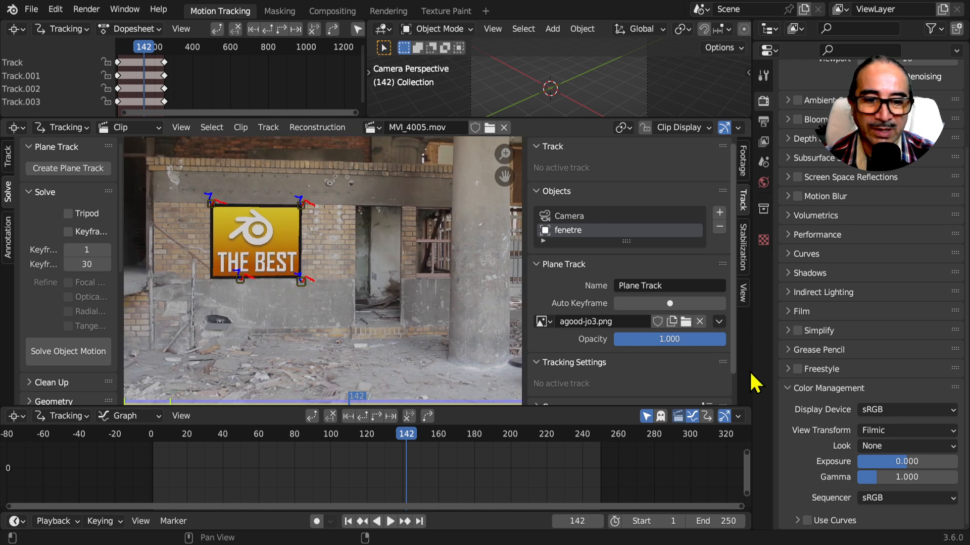
Keep the display device on sRGB, try the Standard view transform on the clip, and restore Filmic
click(898, 410)
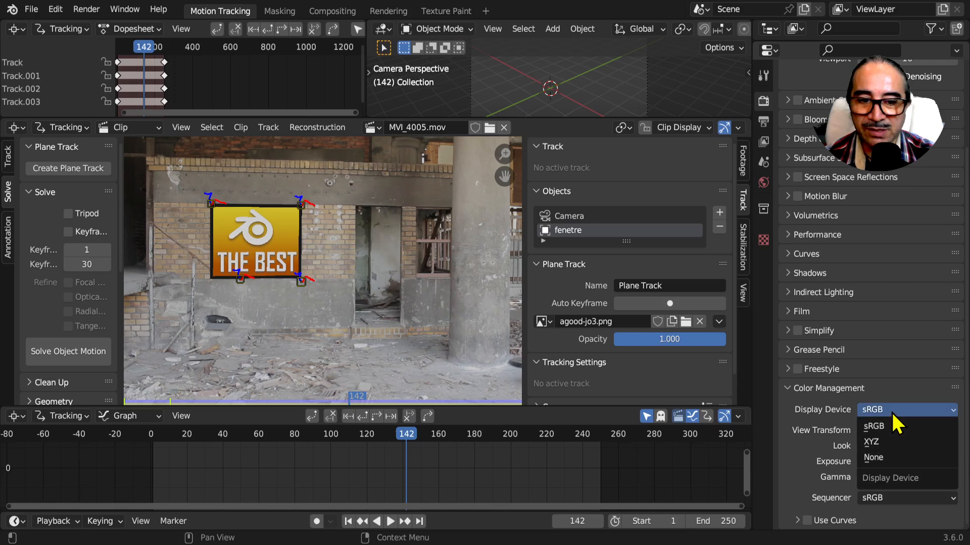
click(898, 426)
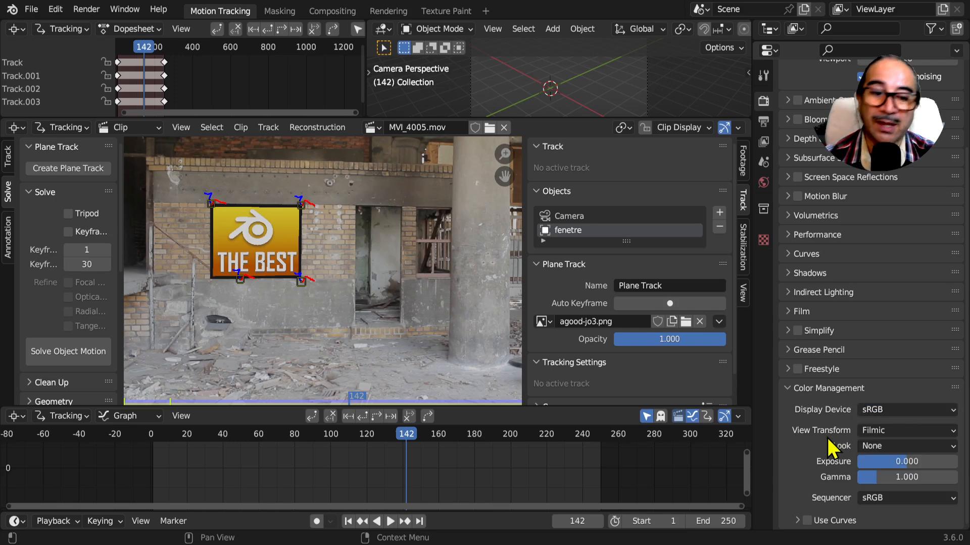
click(880, 431)
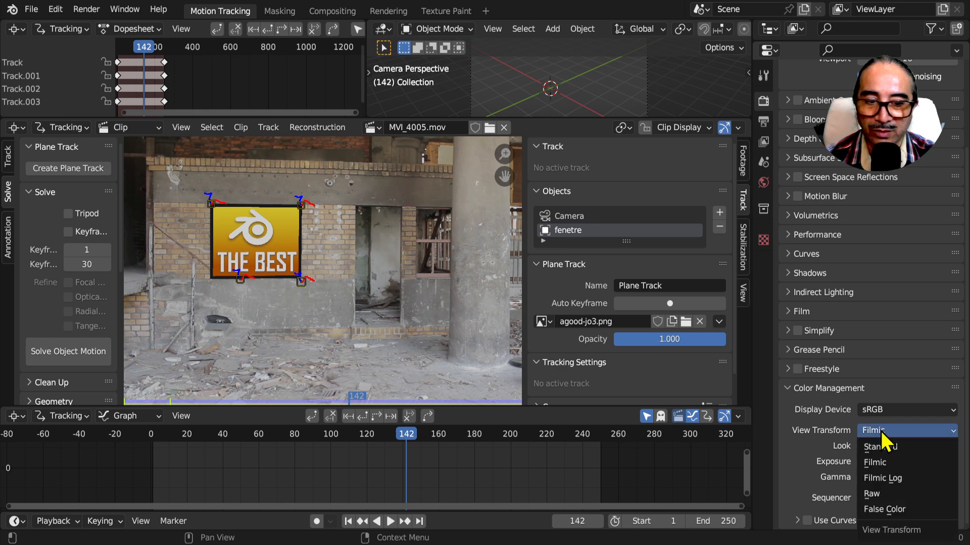
click(905, 446)
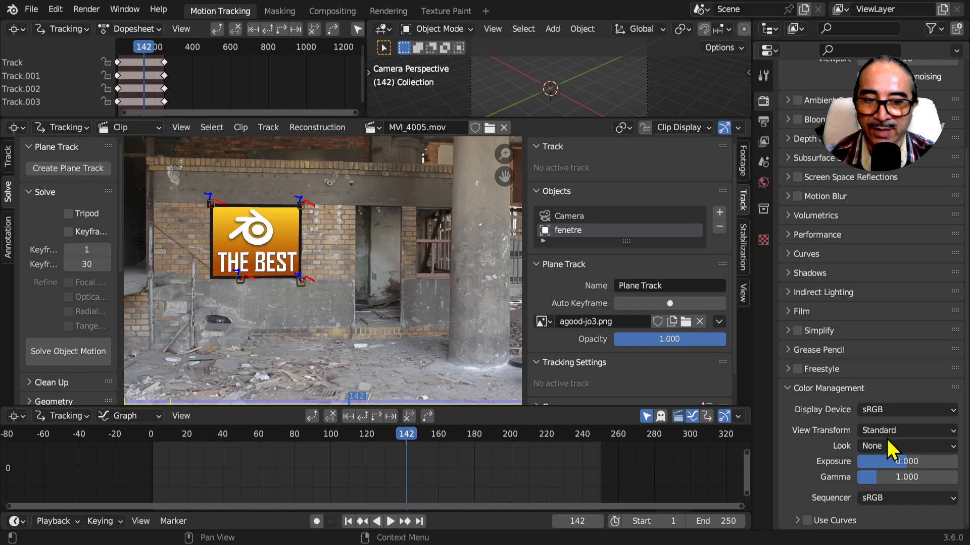
click(890, 431)
click(886, 462)
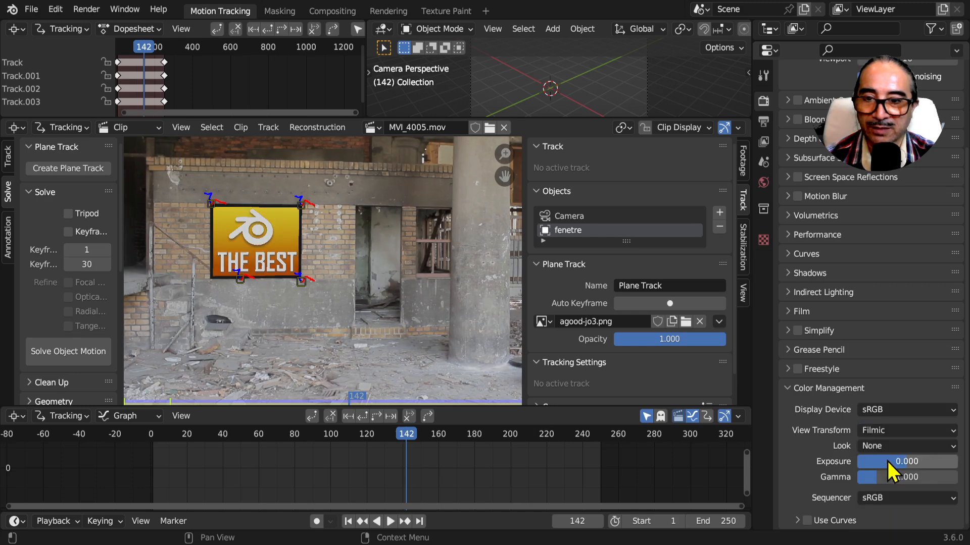
Try the Filmic Log and False Color view transforms on the clip, and set the transform back to Filmic
click(885, 431)
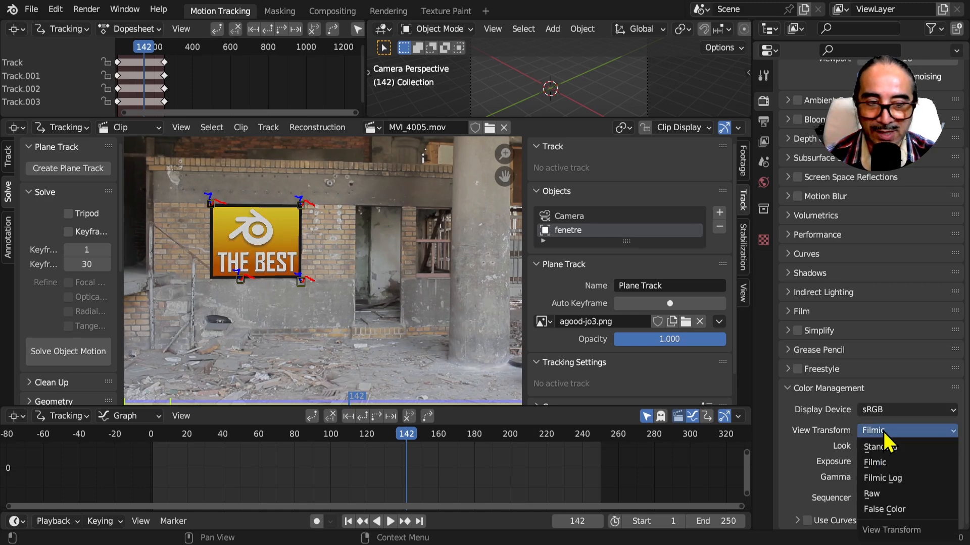
click(899, 477)
click(890, 432)
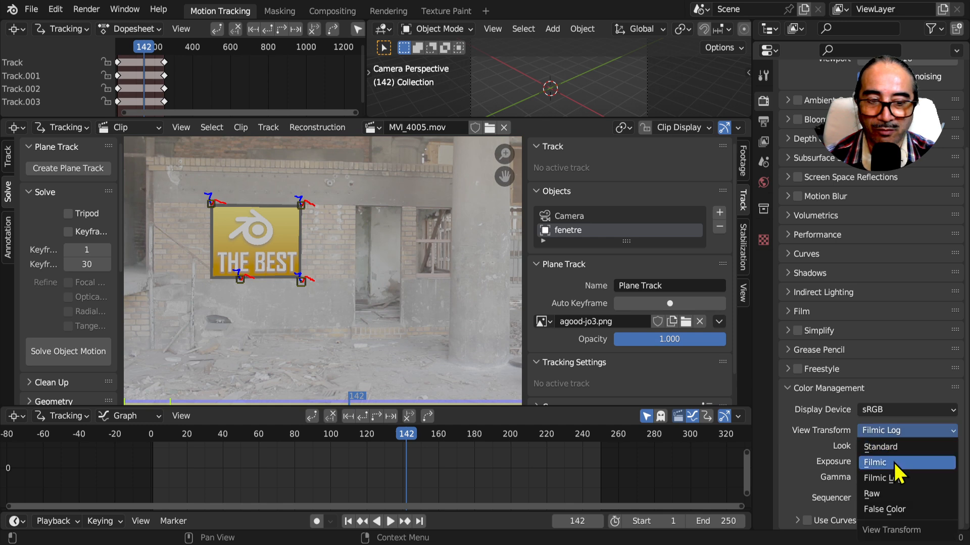
click(897, 510)
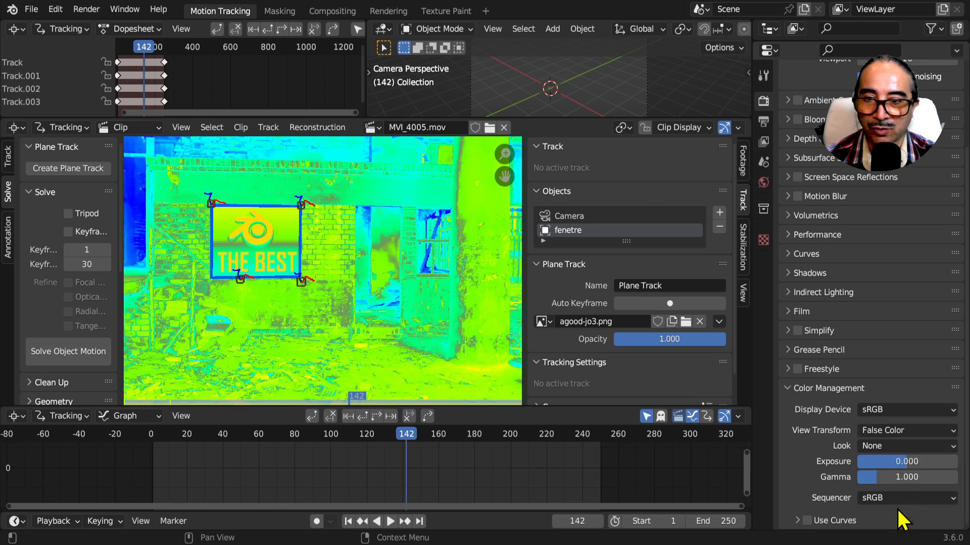
click(888, 432)
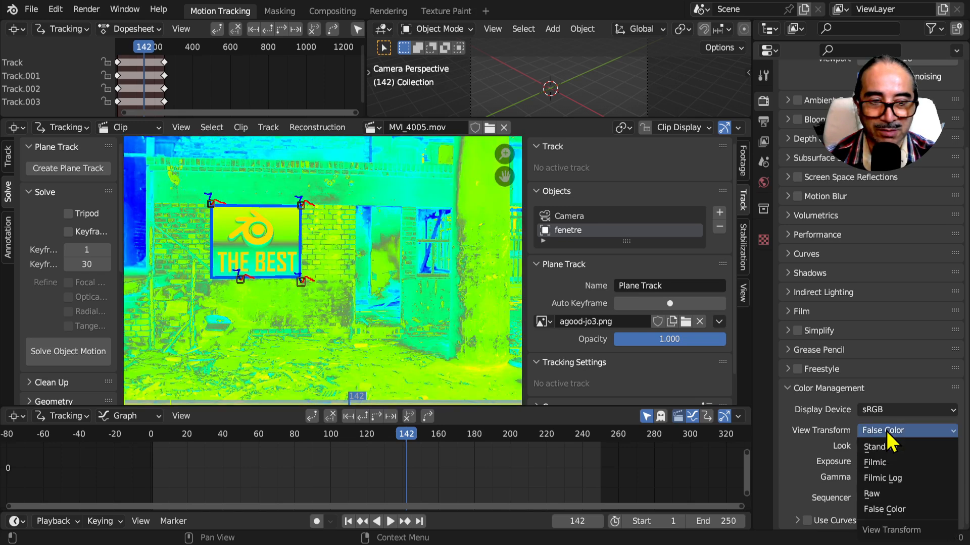
click(887, 463)
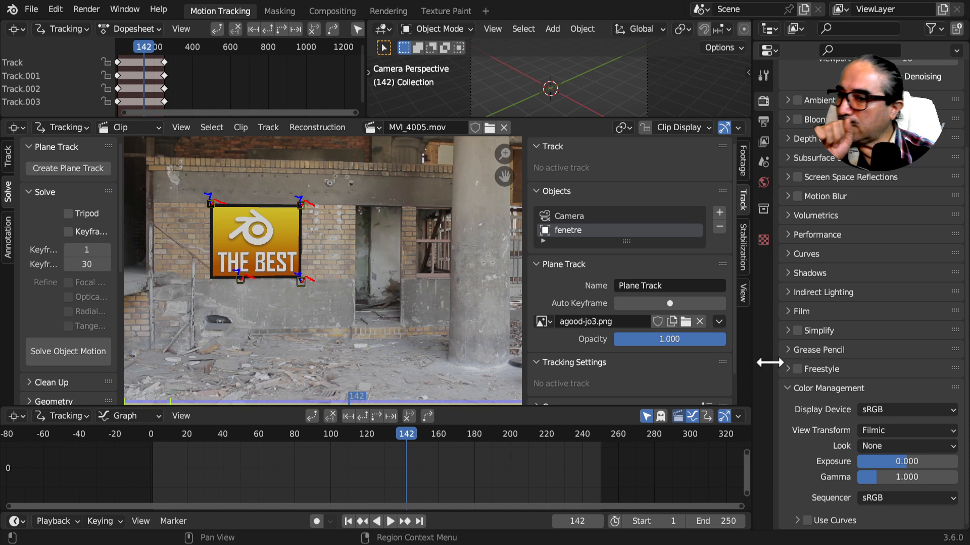
Compare the image under the Standard view transform once more, return to Filmic, and collapse Color Management
click(889, 434)
click(904, 444)
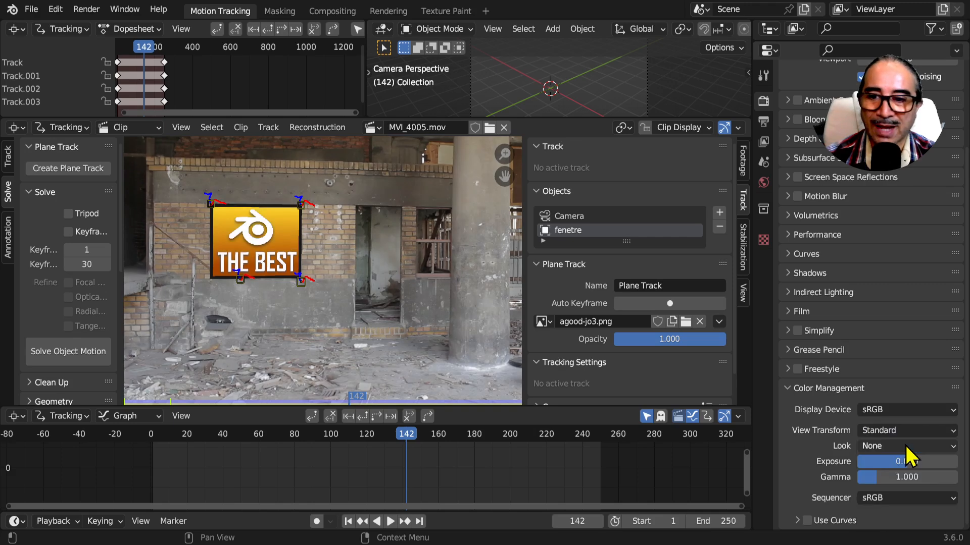
click(904, 432)
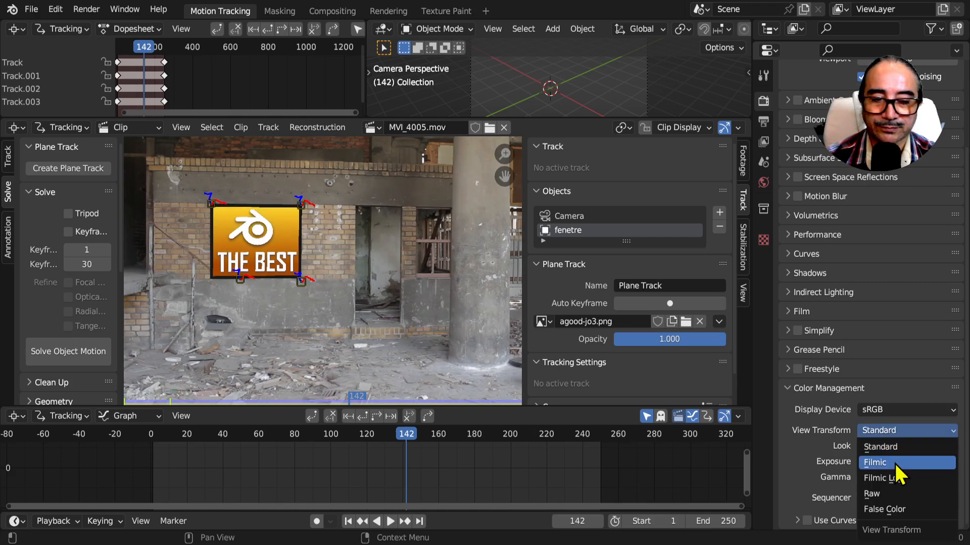
click(894, 462)
click(787, 389)
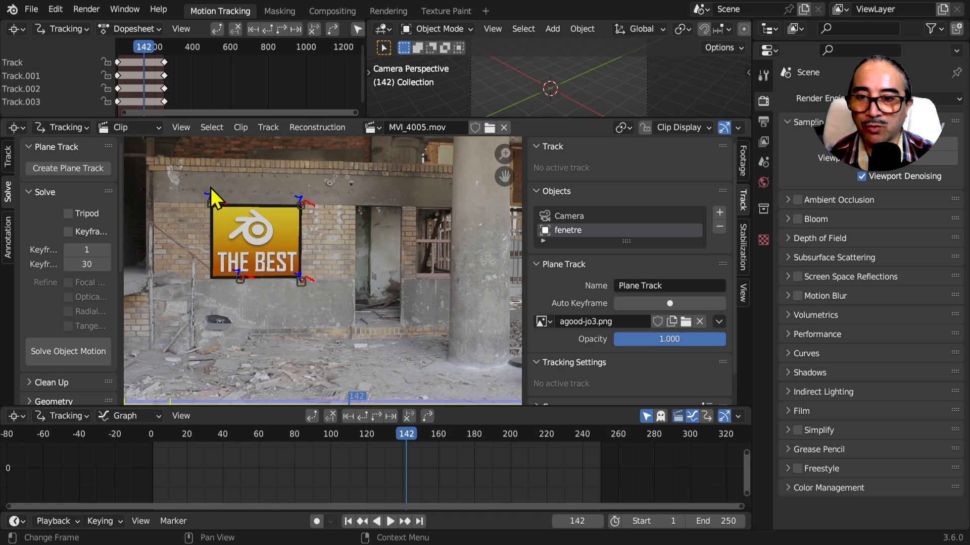
Enable nodes in the Compositing workspace and spread the Render Layers and Composite nodes apart
click(334, 14)
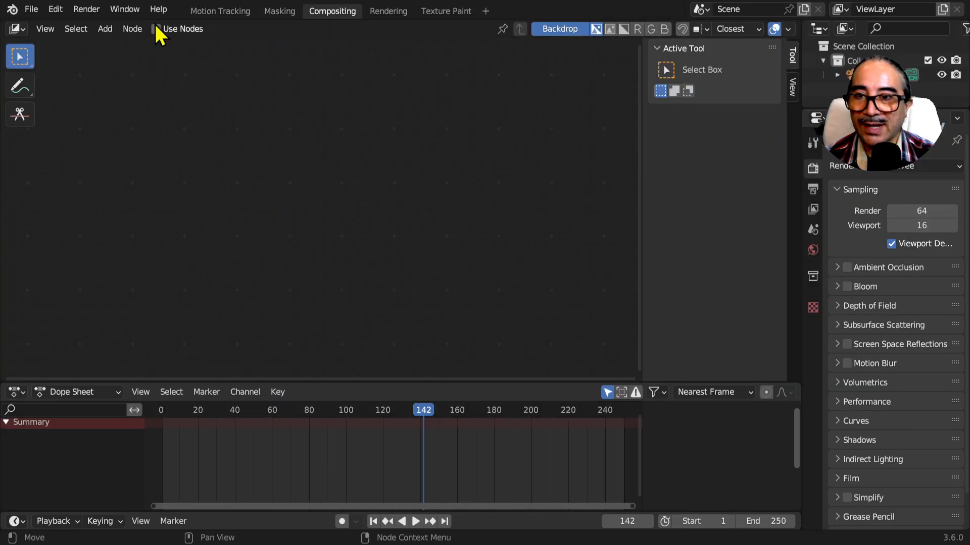
click(156, 29)
drag(447, 78, 557, 156)
drag(312, 76, 142, 124)
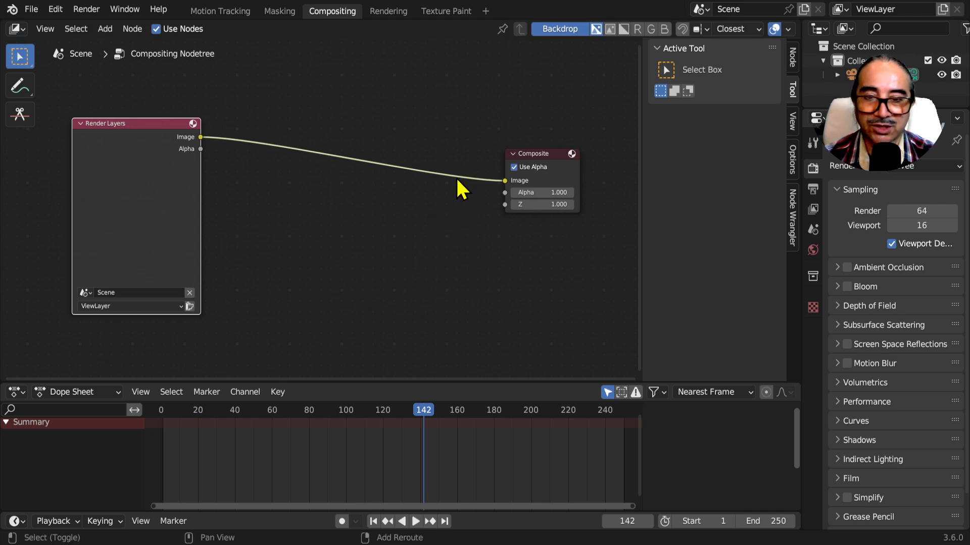
Insert a reroute on the link into the Composite node's Image input and disconnect Render Layers from it
shift+right_drag(466, 175, 454, 180)
drag(465, 181, 468, 220)
click(465, 182)
drag(465, 179, 468, 191)
click(418, 224)
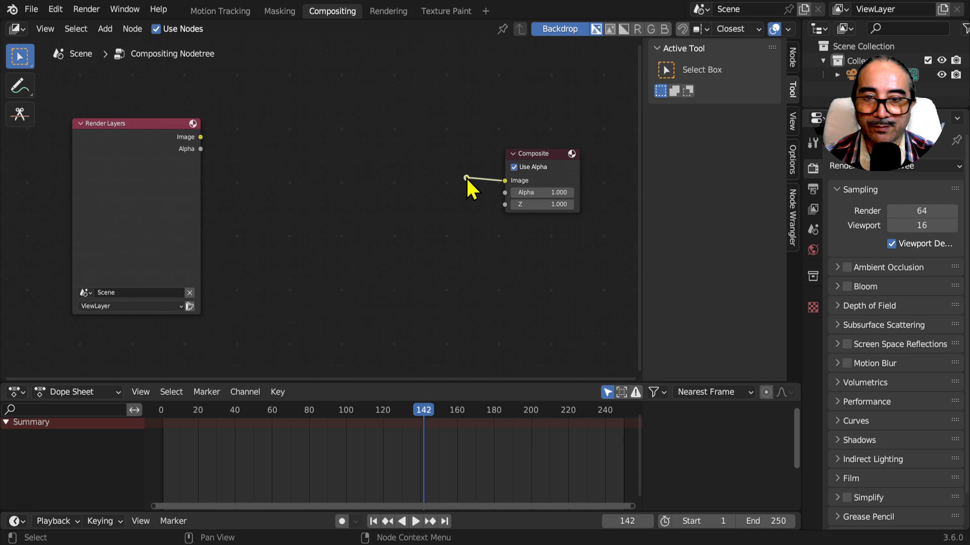
Add a Viewer output node below the Composite node and connect the reroute to its Image input
key(shift+a)
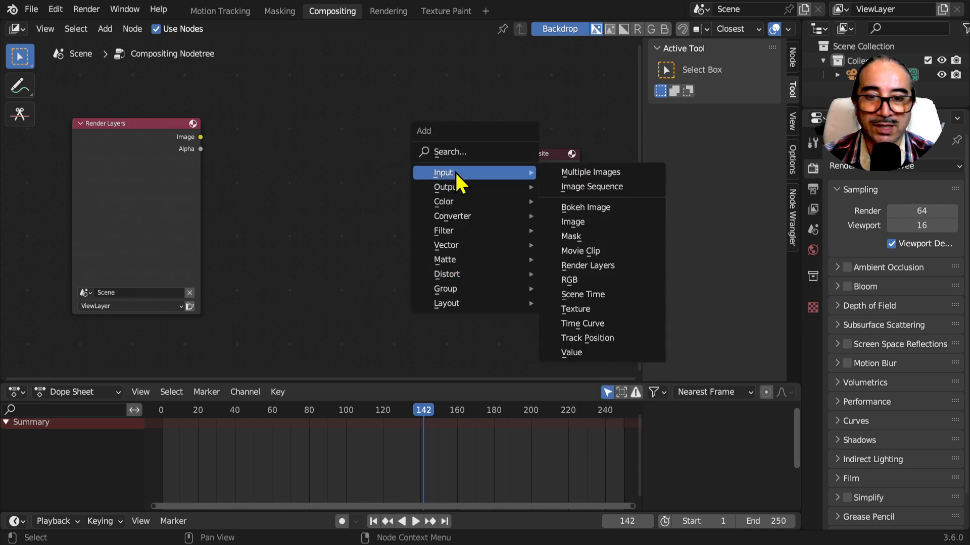
mouse_move(459, 192)
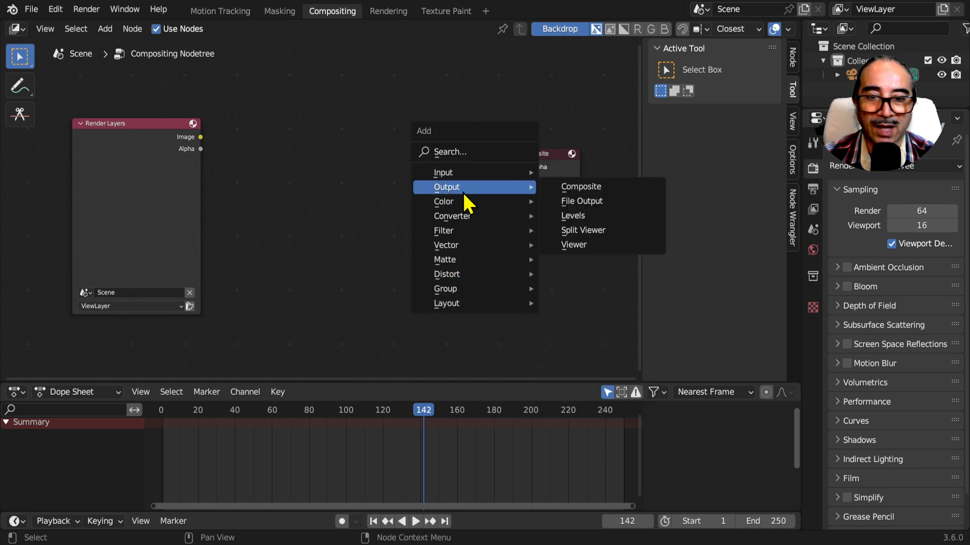
click(591, 245)
click(537, 252)
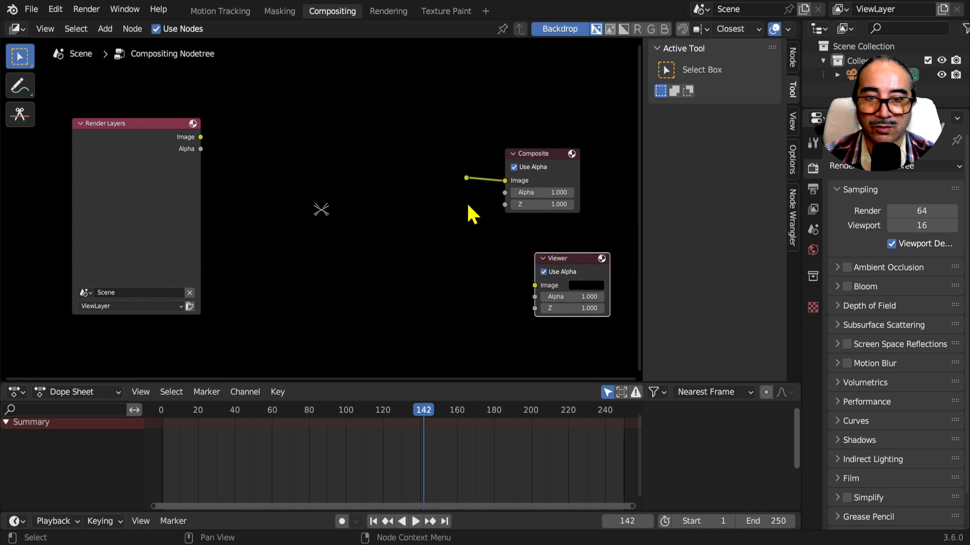
drag(465, 177, 536, 287)
Arrange the Composite and Viewer nodes one above the other, and collapse Render Layers out of the way
drag(537, 156, 573, 139)
drag(573, 256, 573, 225)
drag(151, 123, 119, 96)
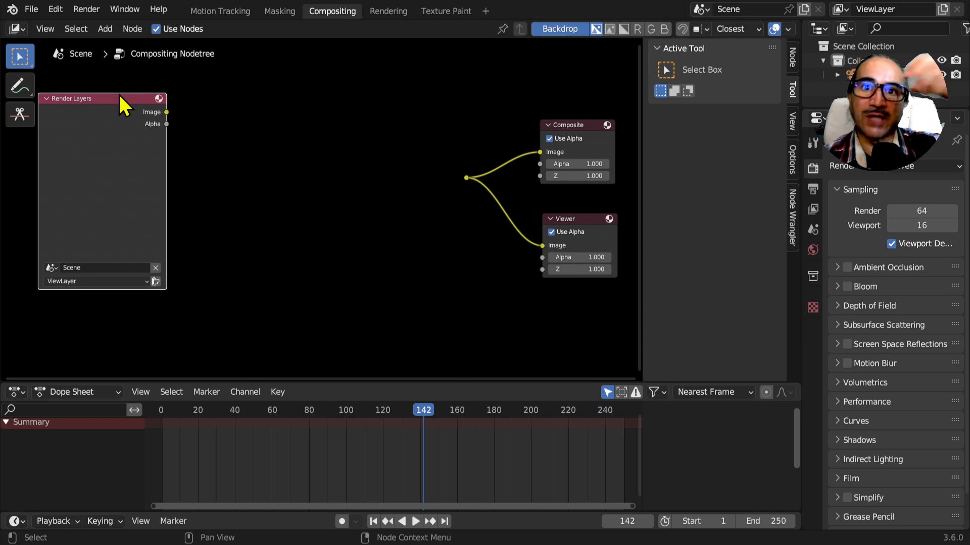
click(45, 98)
drag(83, 96, 84, 88)
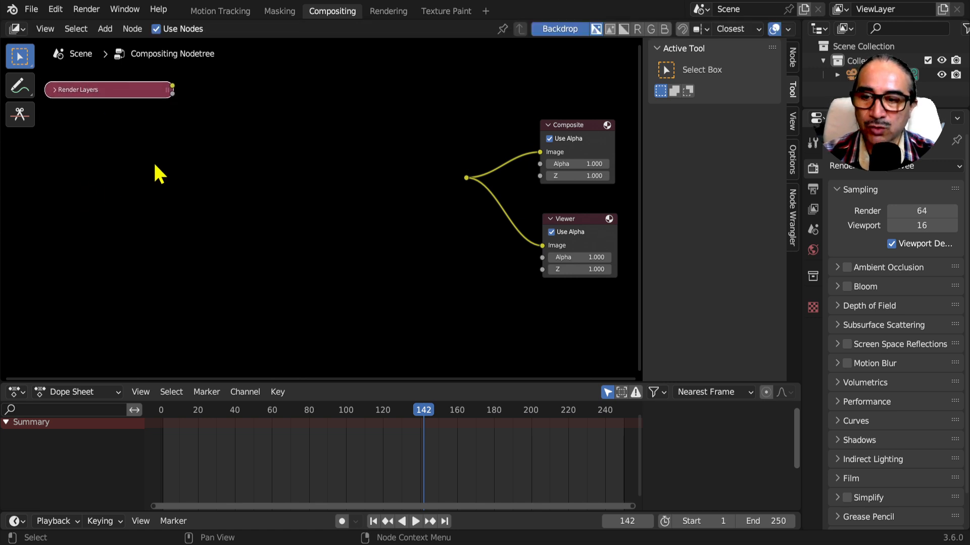
Add a Movie Clip input node below the collapsed Render Layers node and assign MVI_4005.mov to it
click(105, 29)
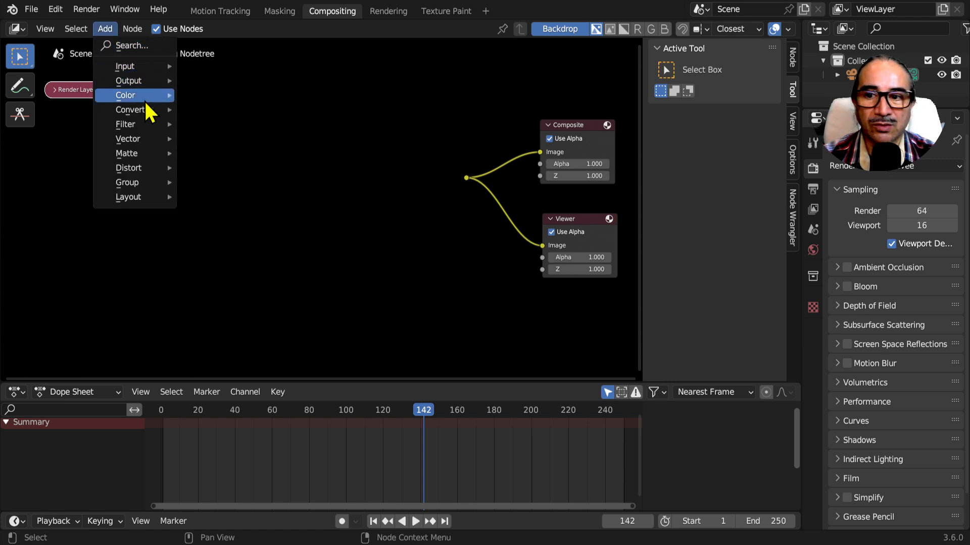
mouse_move(149, 126)
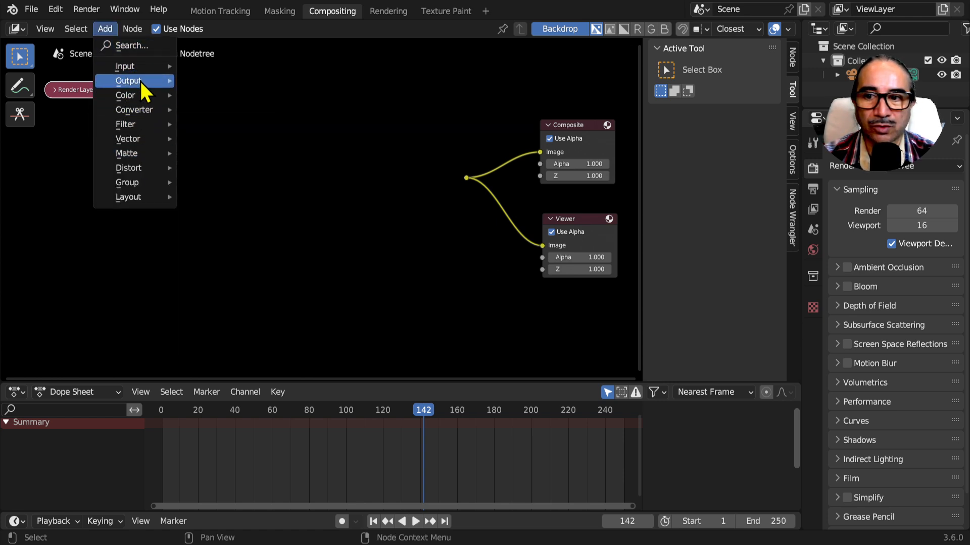
mouse_move(139, 68)
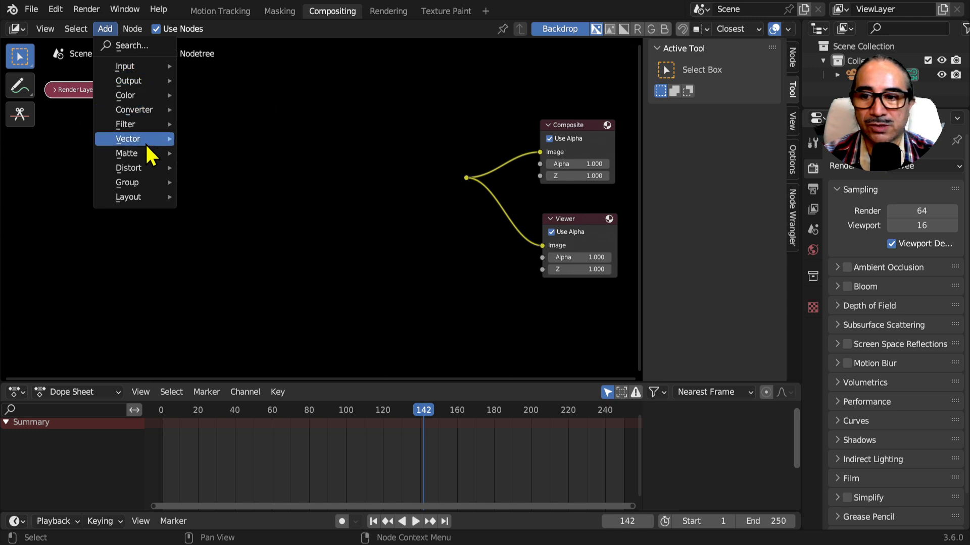
mouse_move(146, 156)
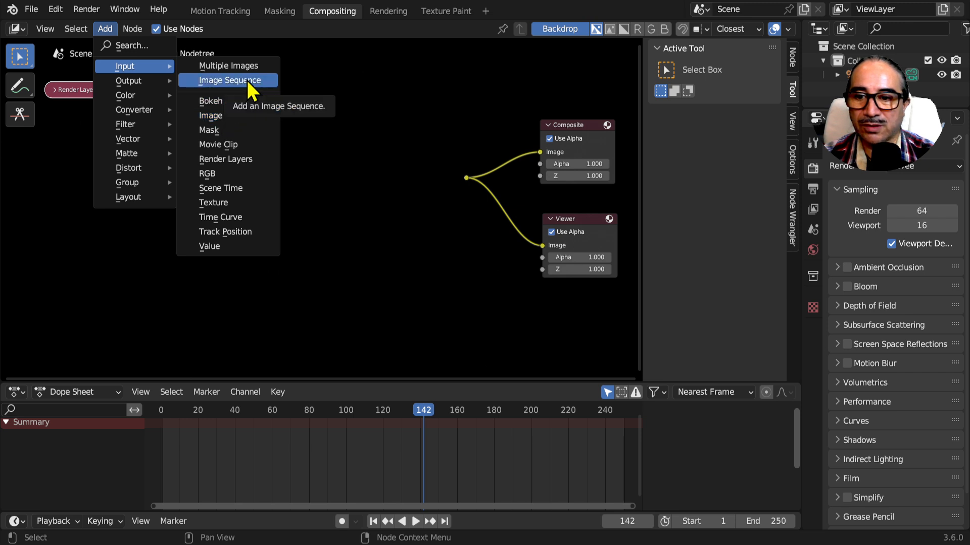
click(240, 145)
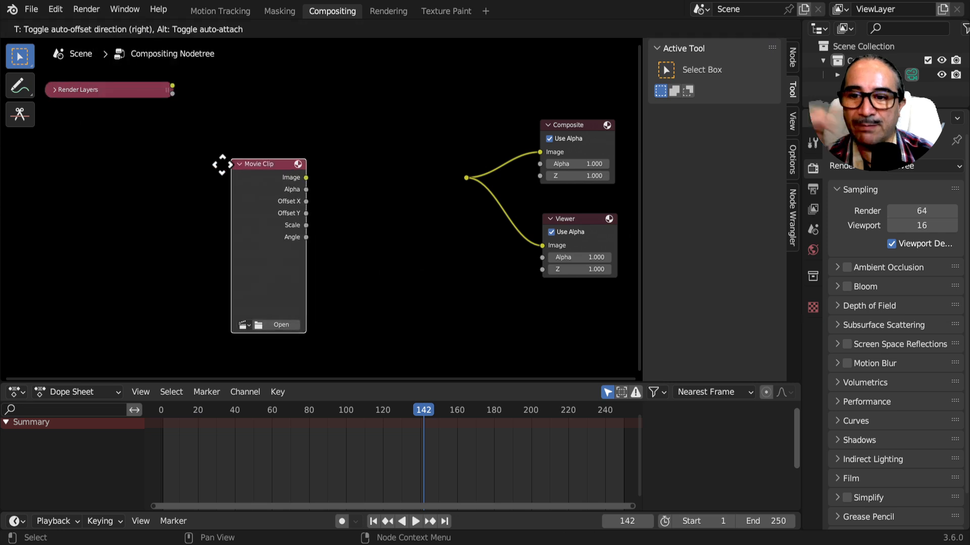
click(76, 160)
click(81, 330)
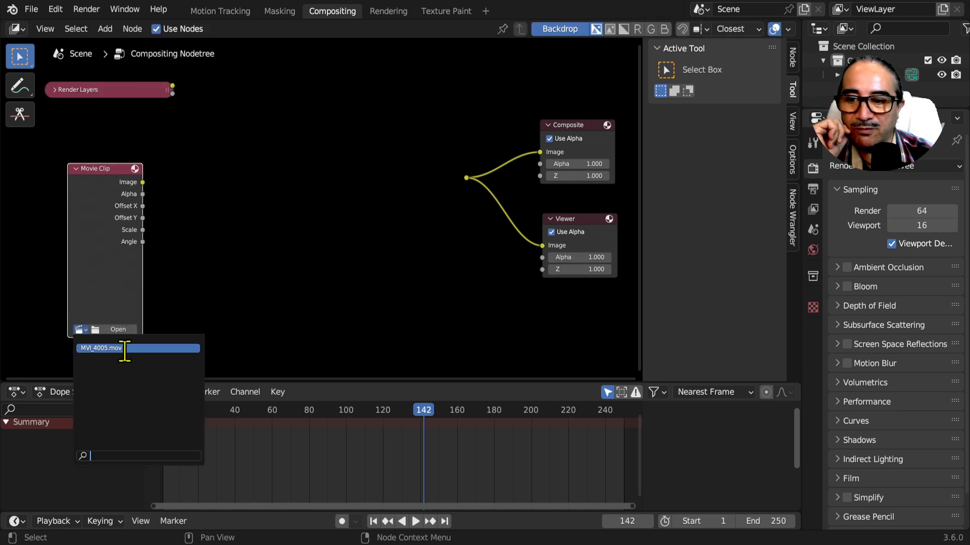
click(129, 349)
Connect the Movie Clip's Image output to the reroute and tighten the spacing of the Movie Clip and Viewer nodes
drag(143, 182, 465, 181)
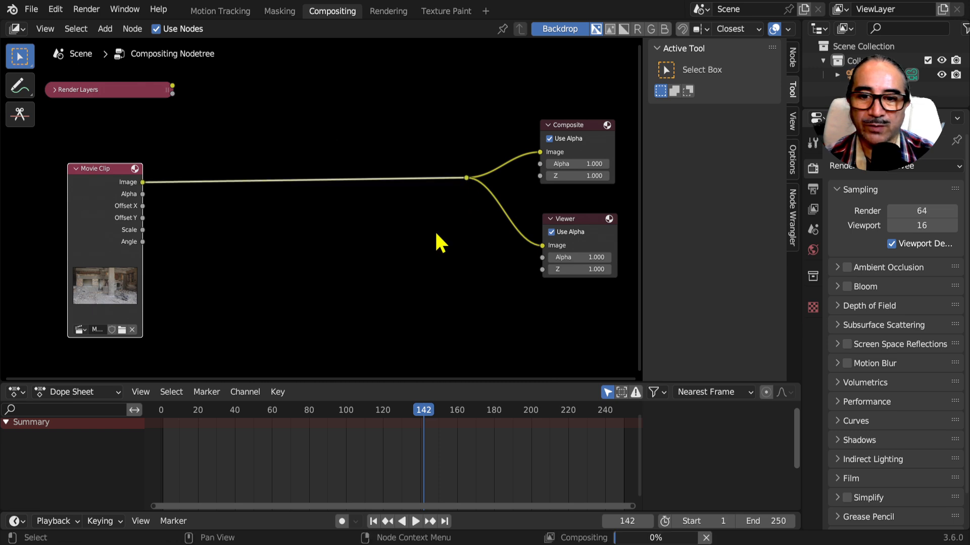
drag(90, 169, 80, 167)
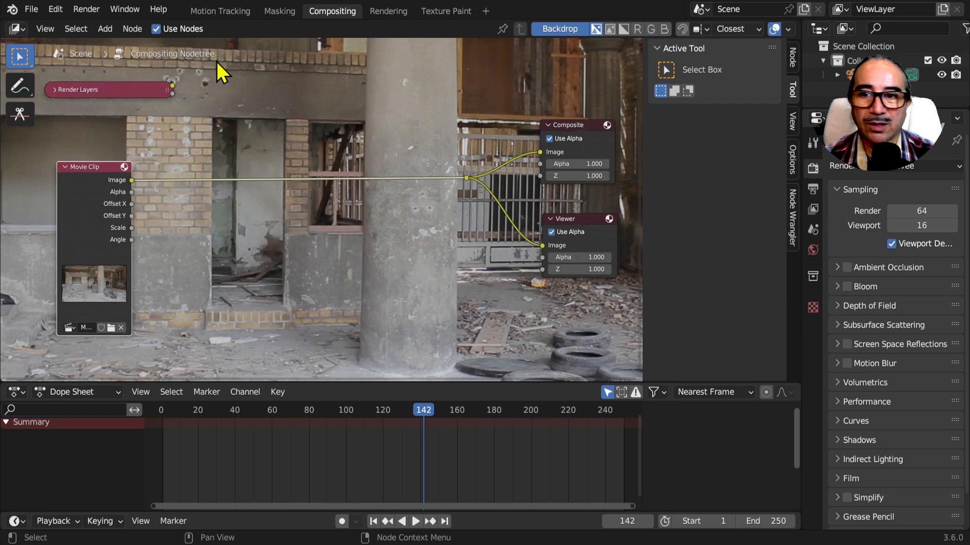
scroll(253, 131, down, 1)
drag(551, 232, 550, 212)
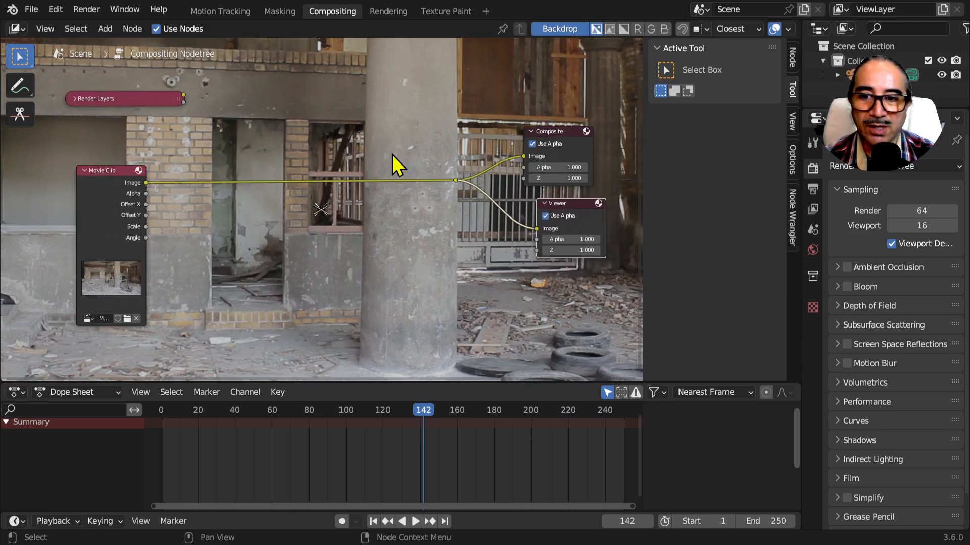
Fit the backdrop to the node editor's view and shift the Movie Clip node aside to make room
click(792, 120)
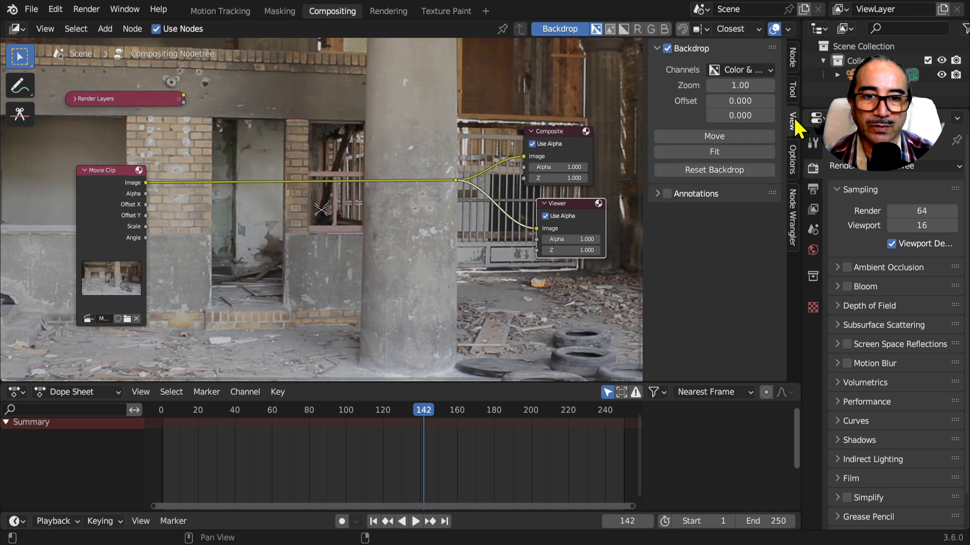
click(726, 150)
drag(113, 171, 58, 135)
Add a Plane Track Deform node by searching for it and place it below and beside the Movie Clip node
key(shift+a)
mouse_move(167, 196)
mouse_move(116, 270)
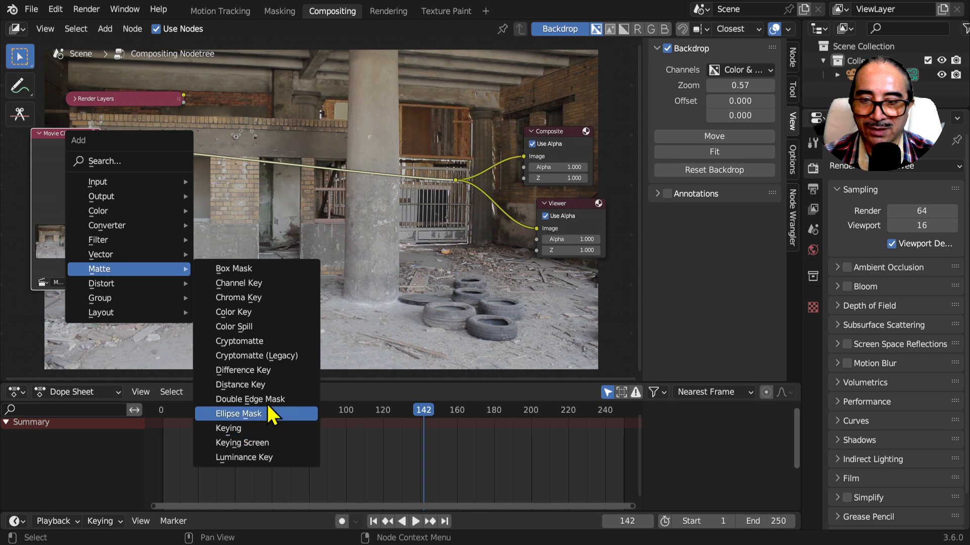
mouse_move(145, 281)
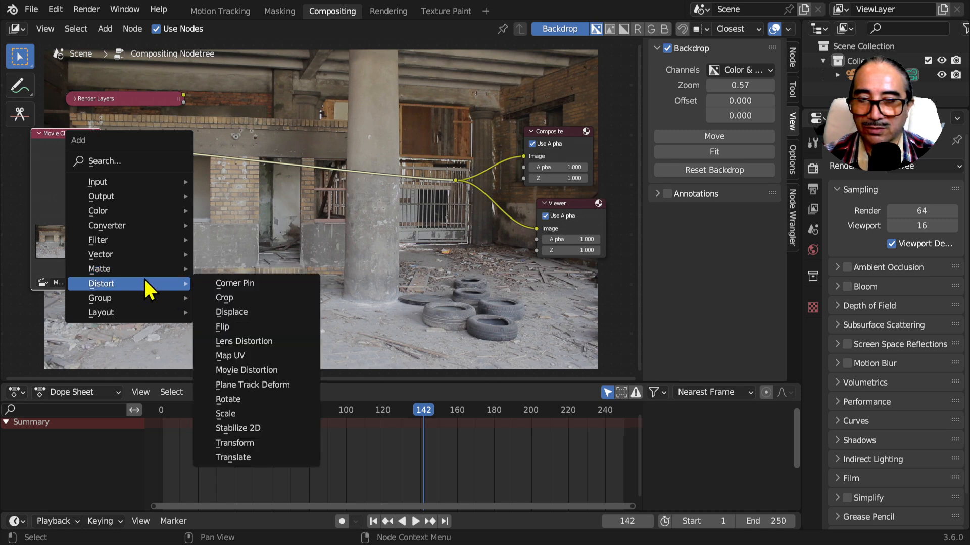
mouse_move(120, 180)
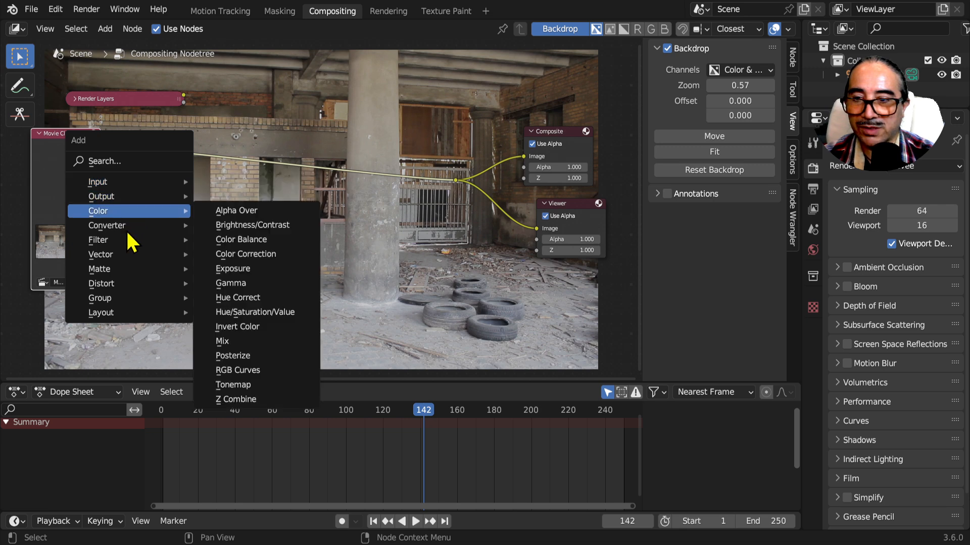
mouse_move(122, 231)
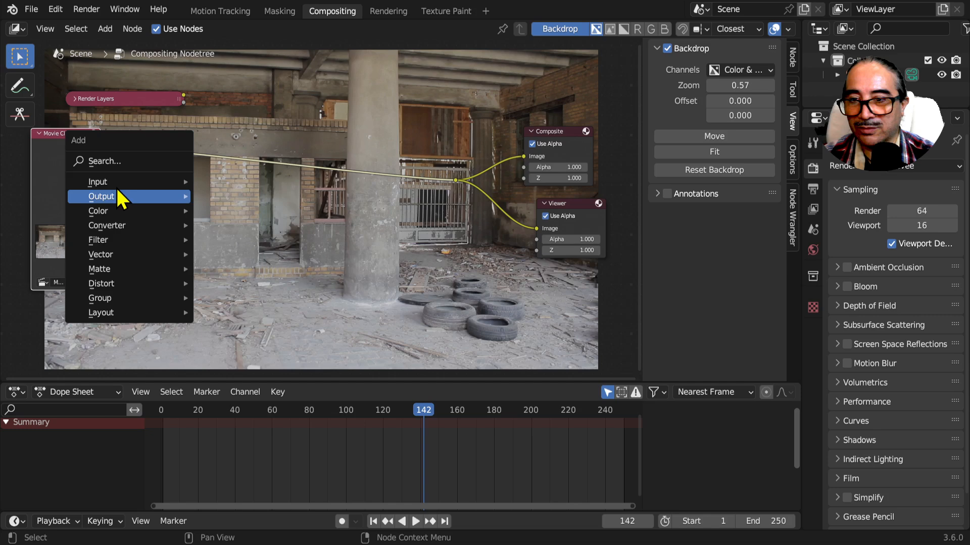
click(110, 161)
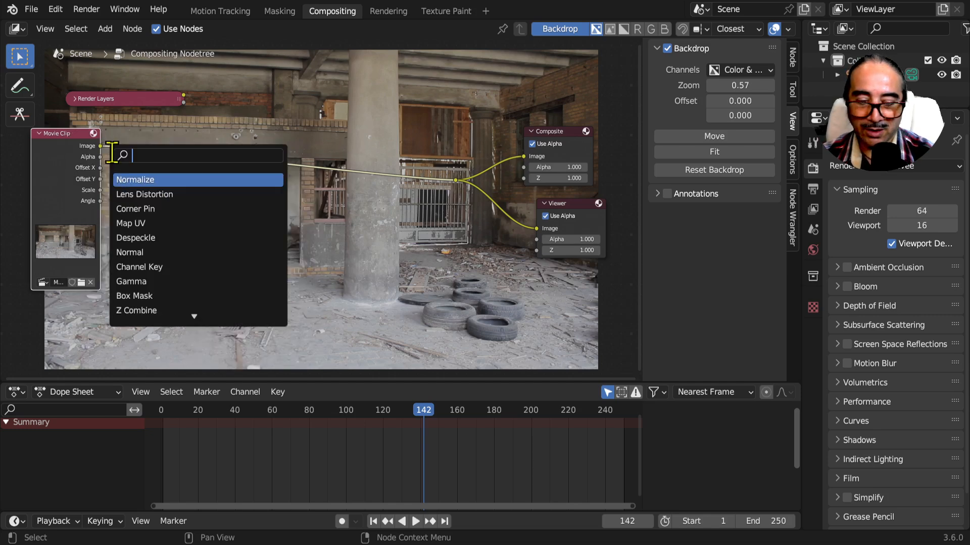
text(plann)
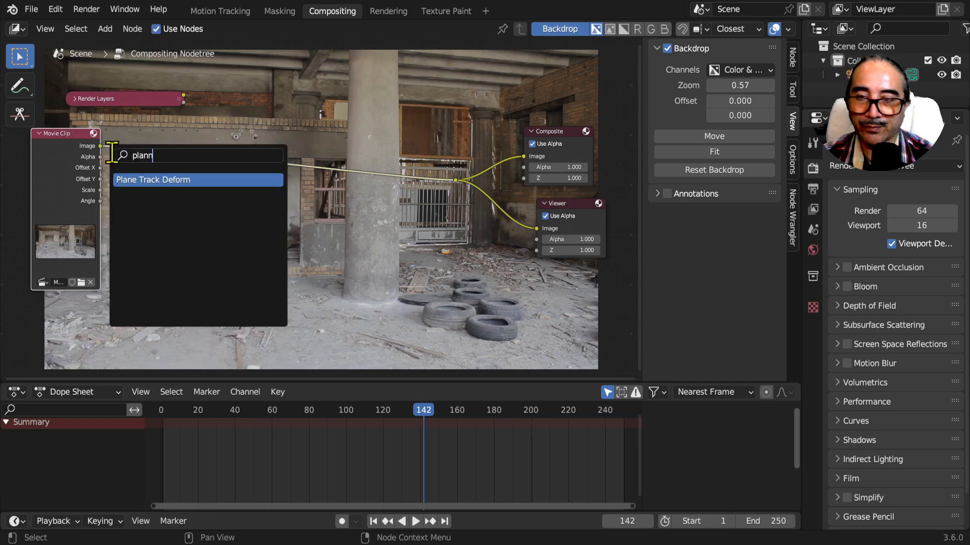
key(Return)
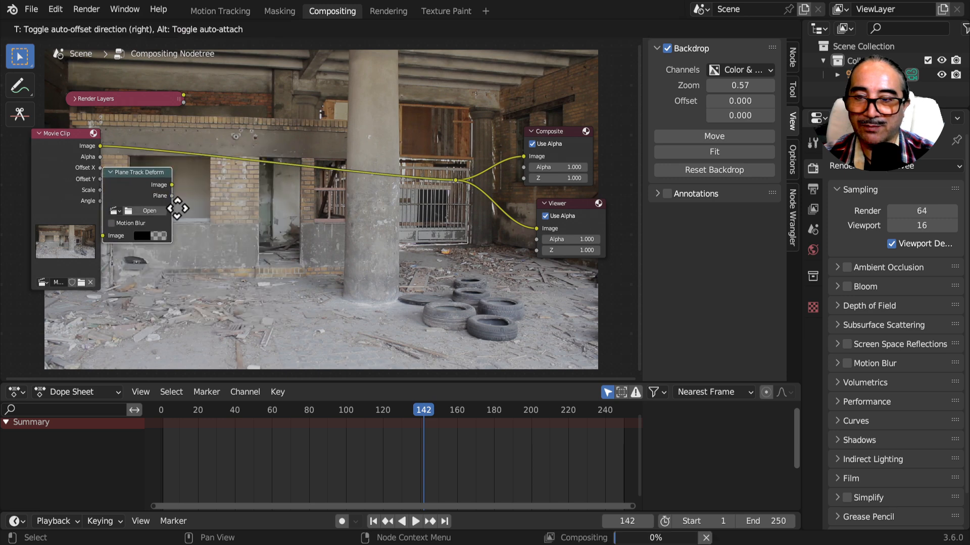
click(172, 268)
drag(171, 267, 176, 250)
drag(71, 170, 85, 161)
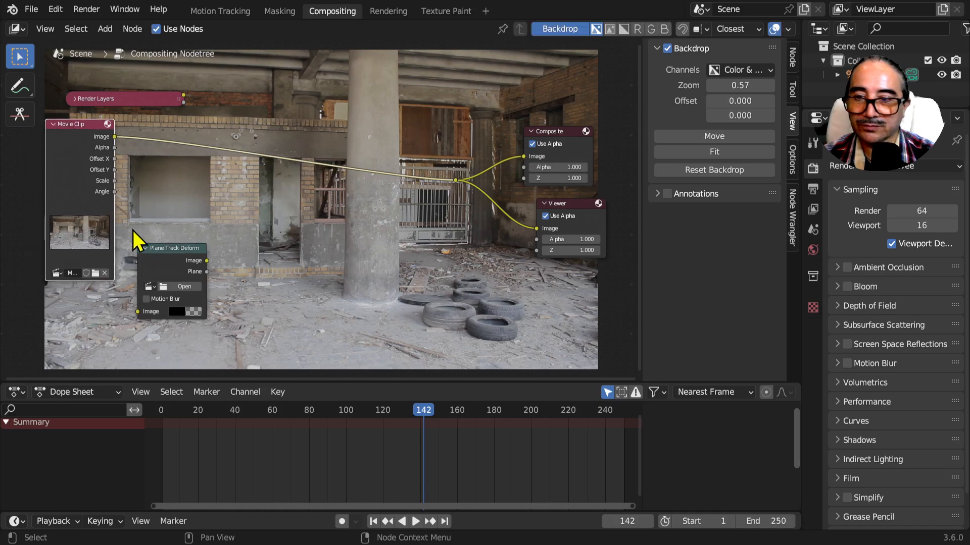
click(105, 29)
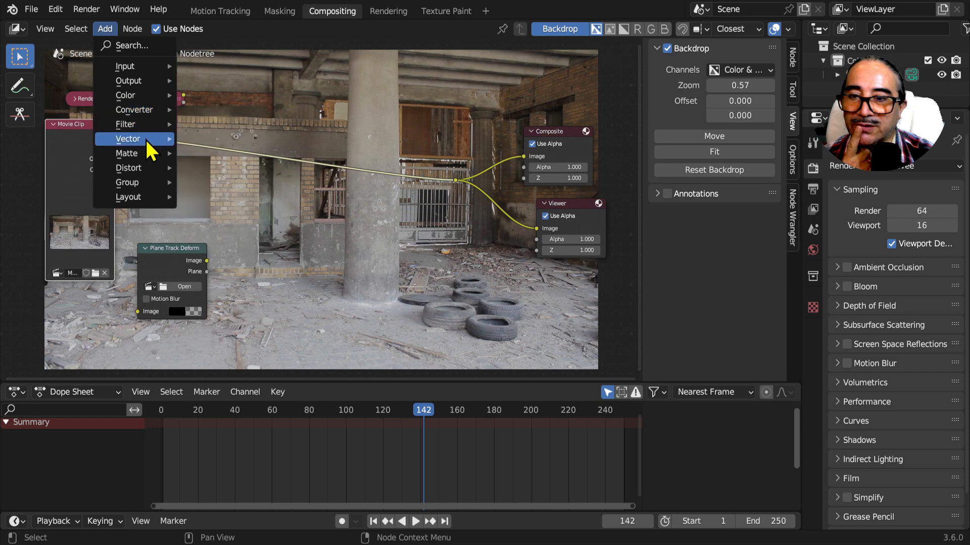
mouse_move(139, 161)
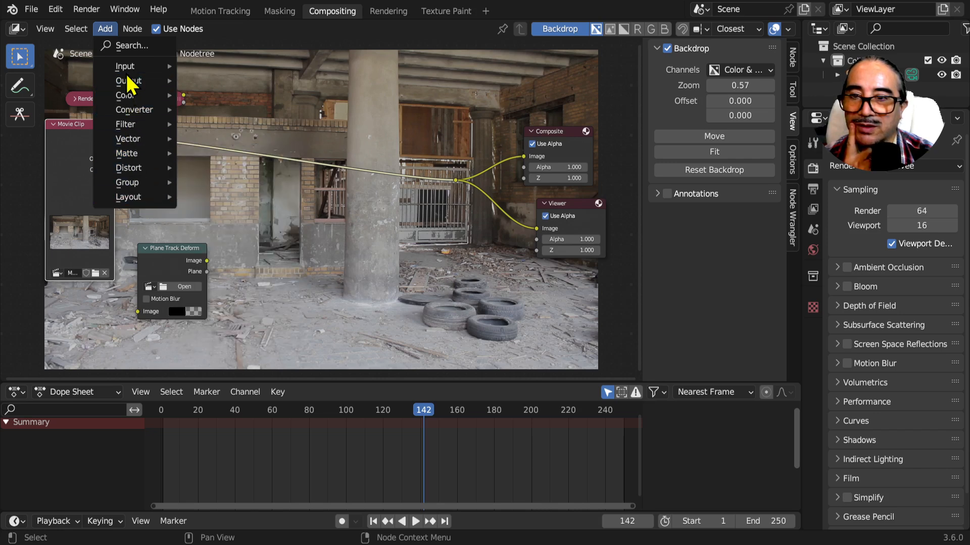
mouse_move(130, 66)
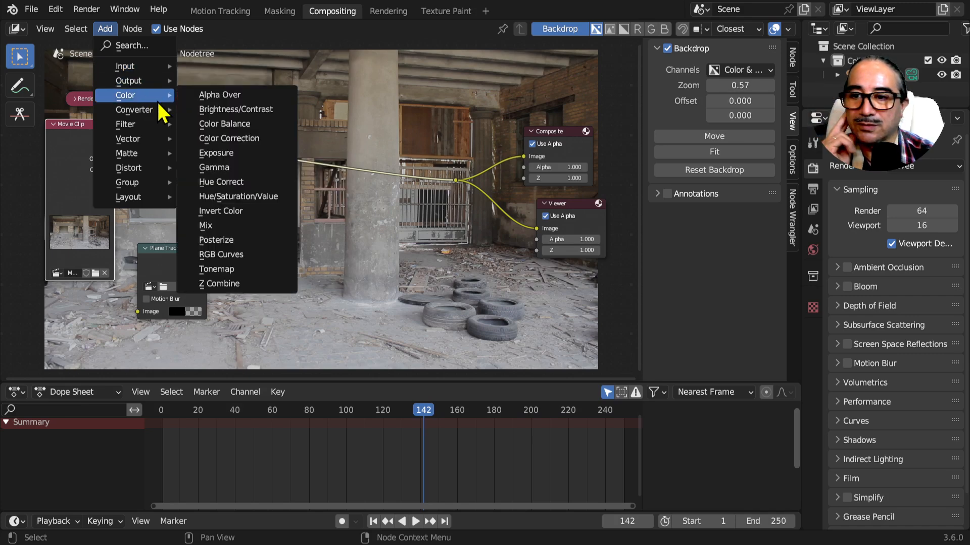
mouse_move(151, 112)
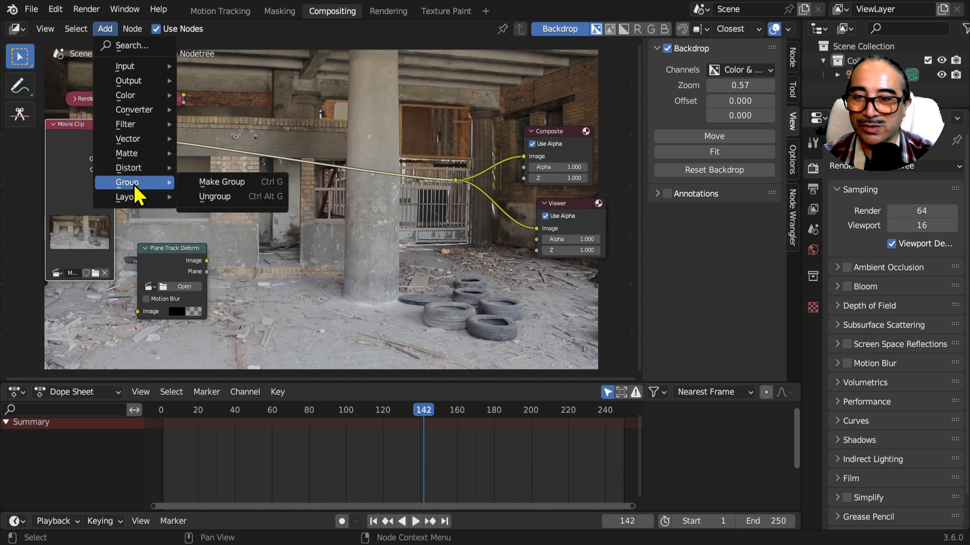
mouse_move(135, 202)
drag(173, 247, 177, 214)
click(77, 126)
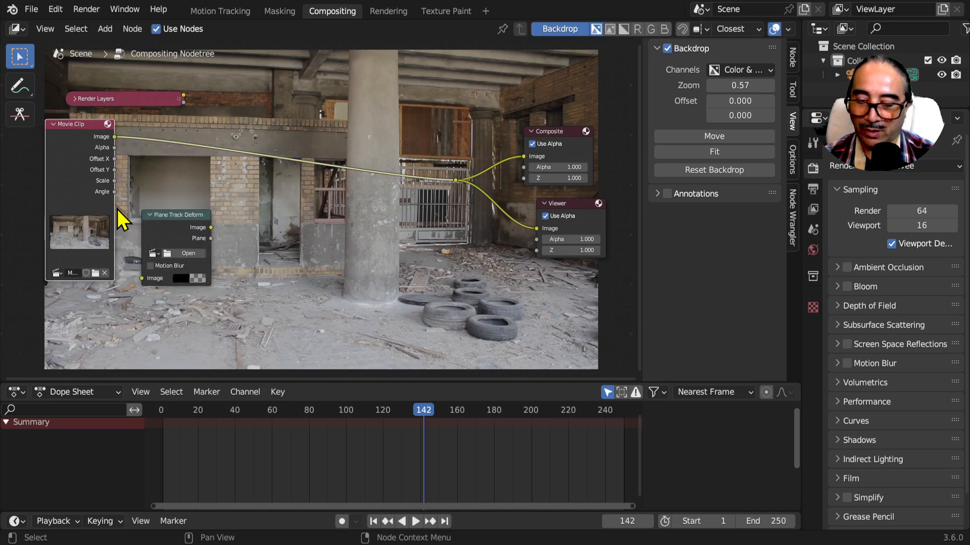
key(shift+a)
click(80, 207)
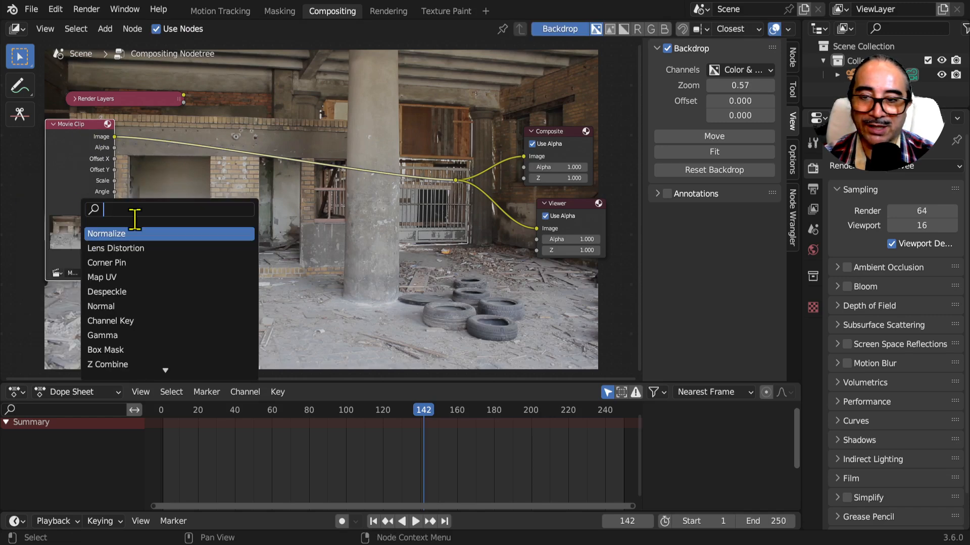
click(167, 174)
Load agood-jo3.png as the Plane Track Deform node's clip and move the node below the Movie Clip node
drag(185, 212, 190, 238)
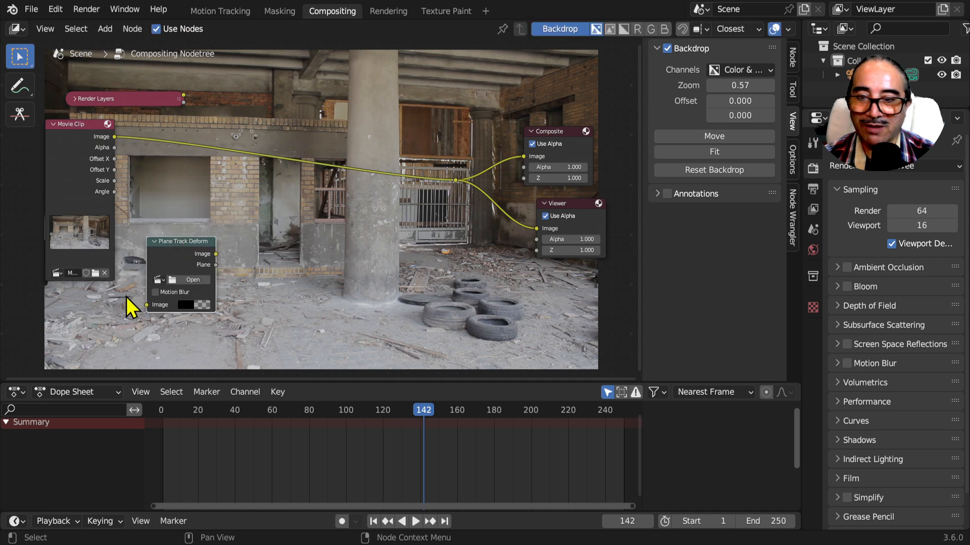
click(159, 280)
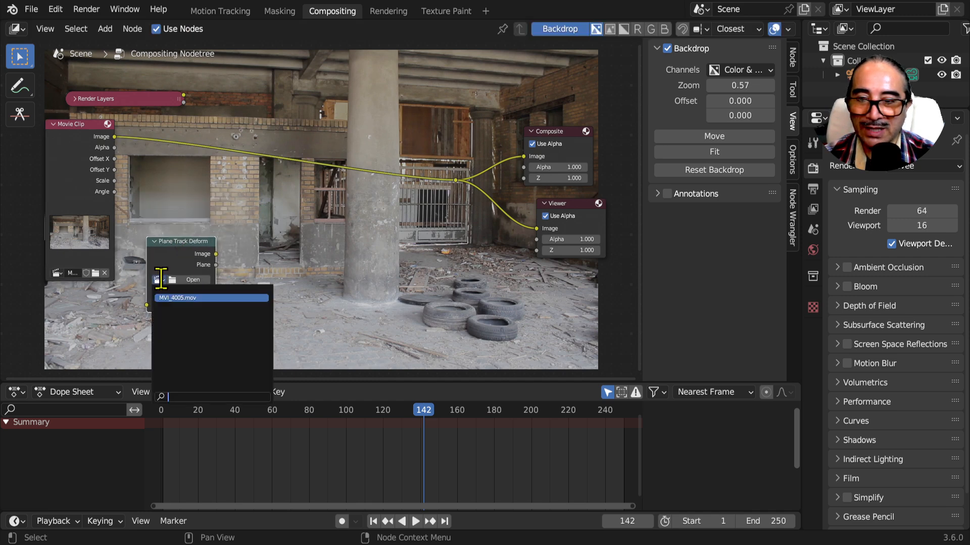
click(188, 281)
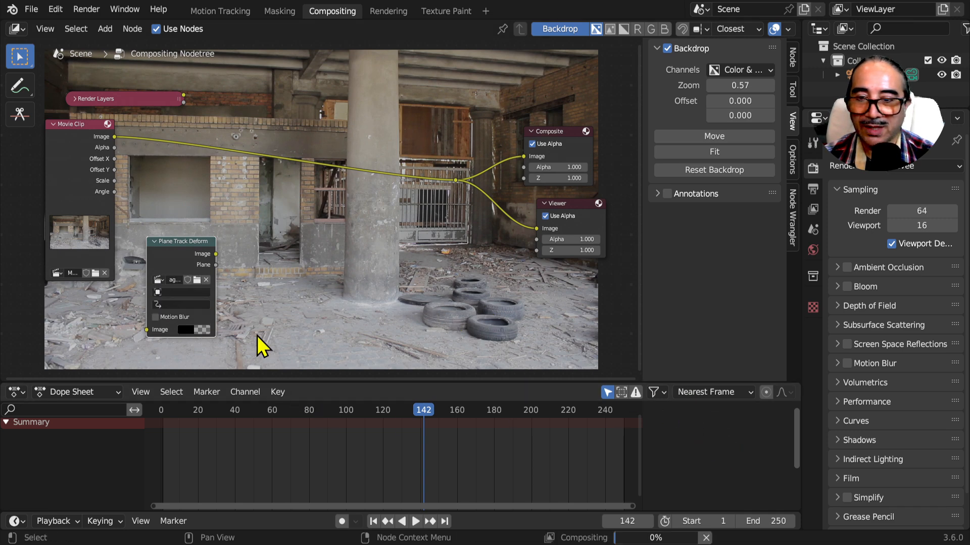
drag(185, 243, 168, 278)
middle_drag(214, 224, 247, 188)
drag(193, 241, 114, 280)
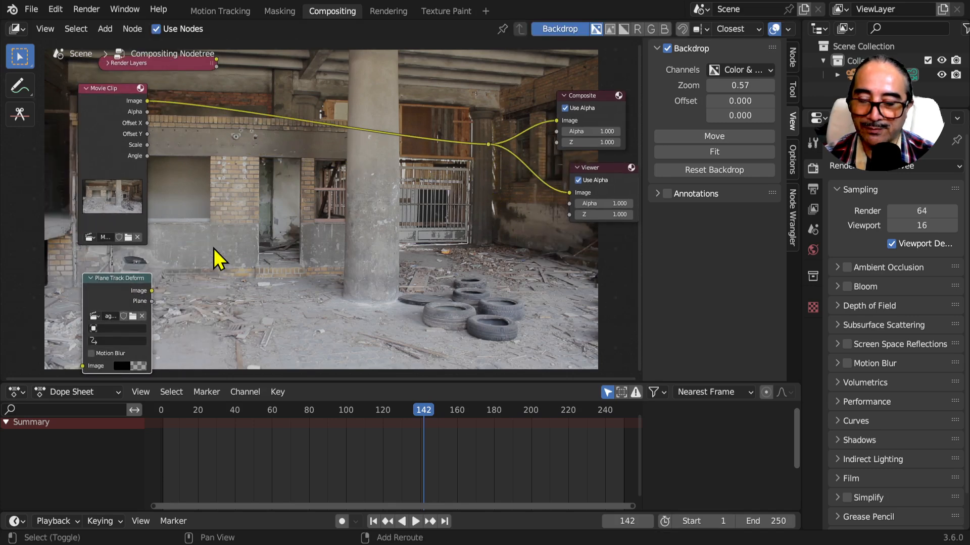
Add a color Mix node on the link between the Movie Clip node and the reroute
key(shift+a)
mouse_move(159, 274)
mouse_move(172, 296)
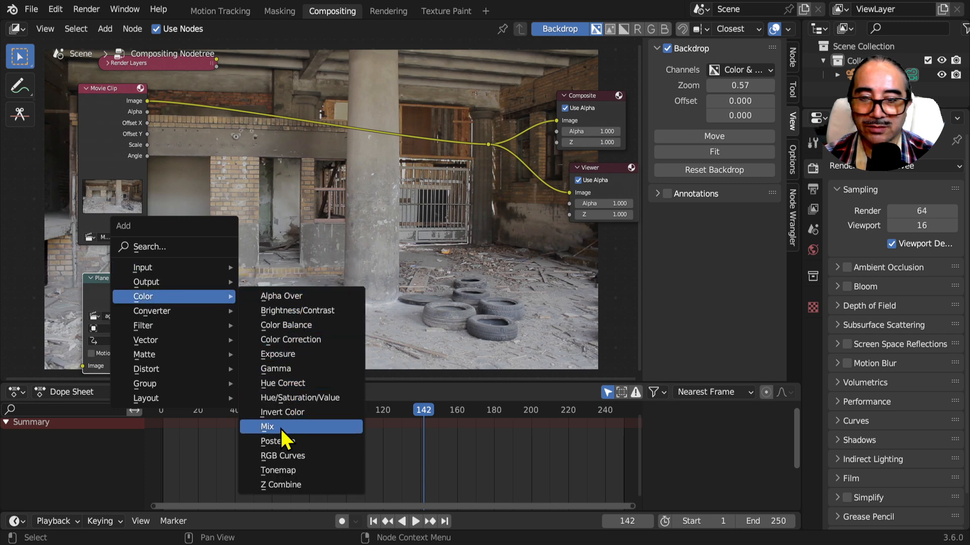
click(275, 427)
click(281, 127)
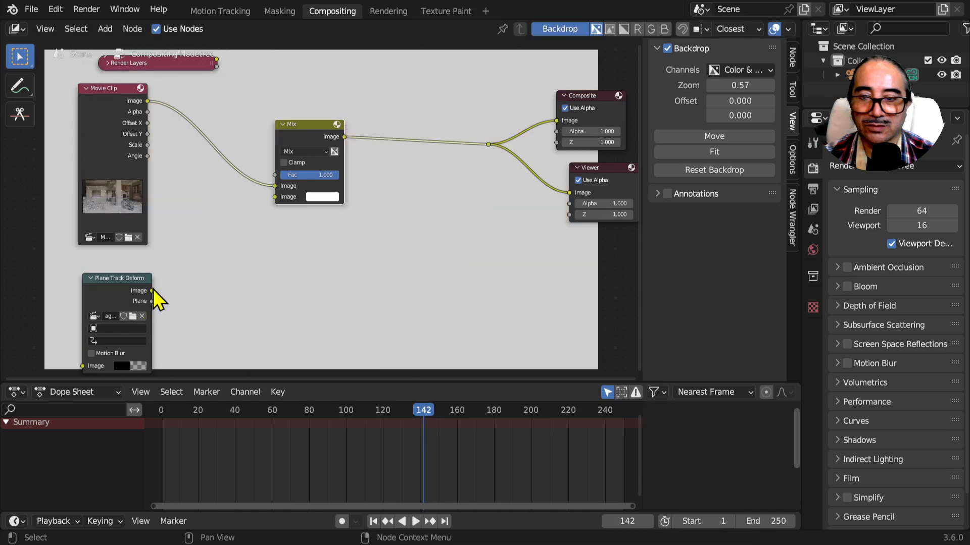
Connect Plane Track Deform's Image output to the Mix node's second Image input and shift the Mix node toward the outputs
drag(152, 291, 195, 261)
drag(270, 201, 270, 199)
drag(311, 124, 338, 130)
click(134, 291)
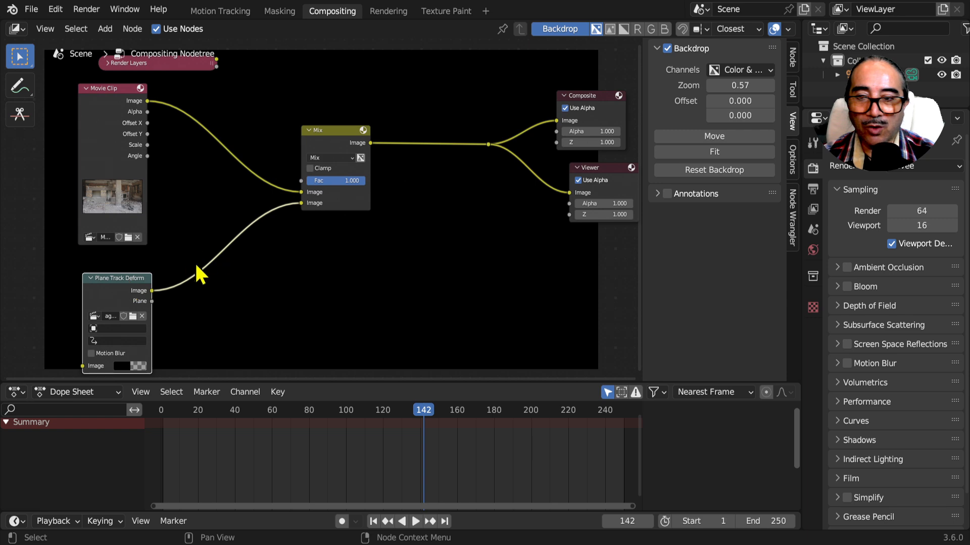
Move the Plane Track Deform node closer to the Mix node and set its clip to MVI_4005.mov
drag(130, 277, 227, 235)
middle_drag(197, 295, 303, 250)
scroll(303, 250, up, 3)
scroll(303, 250, up, 2)
middle_drag(234, 278, 269, 271)
click(334, 216)
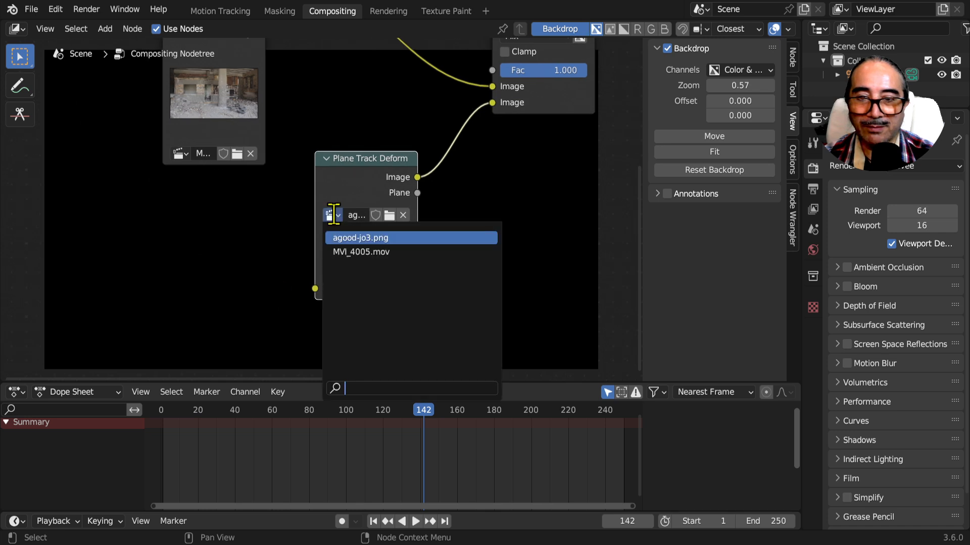
click(387, 251)
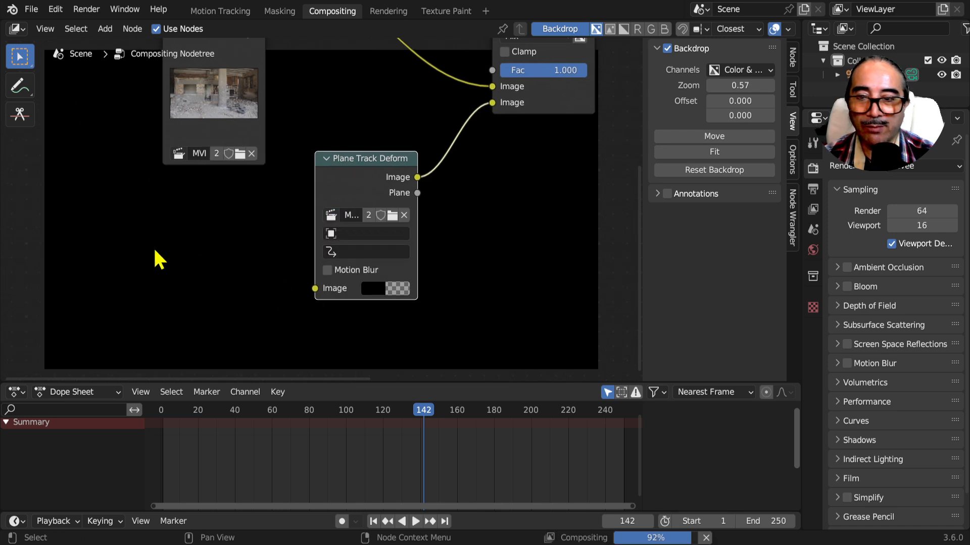
Add an Image input node in front of the Plane Track Deform node, below the Movie Clip node
key(shift+a)
mouse_move(91, 220)
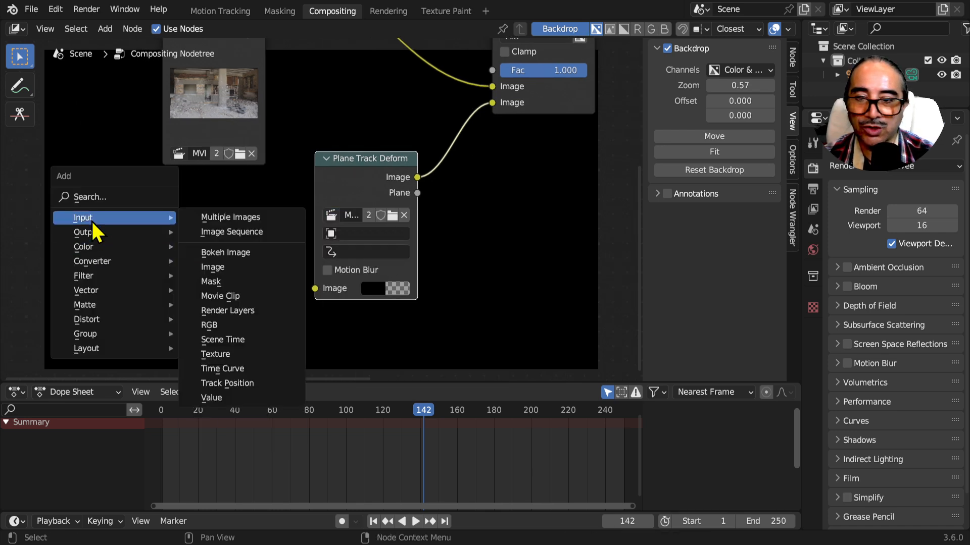
click(226, 266)
click(108, 217)
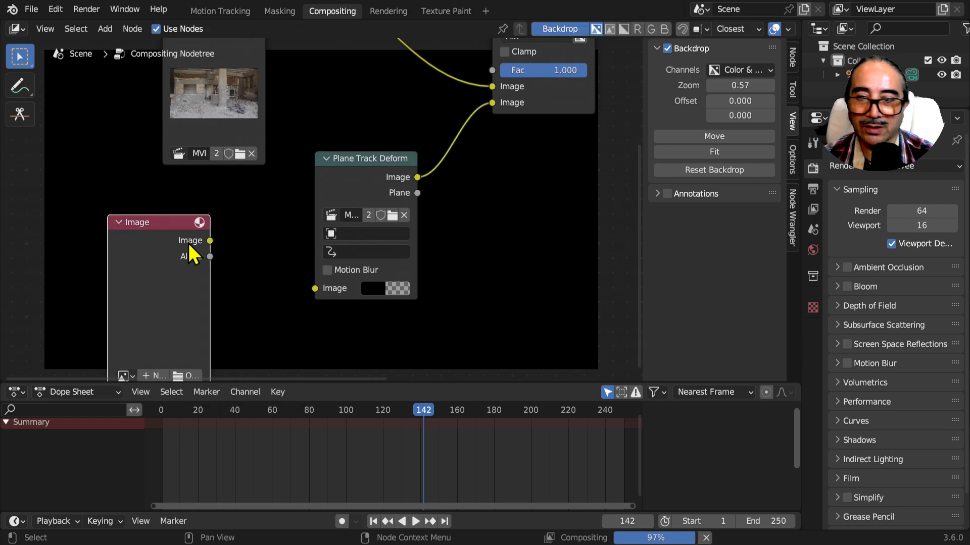
Load agood-jo3.png into the Image node and connect its Image output to the Plane Track Deform node's Image input
shift+scroll(177, 298, down, 3)
click(126, 317)
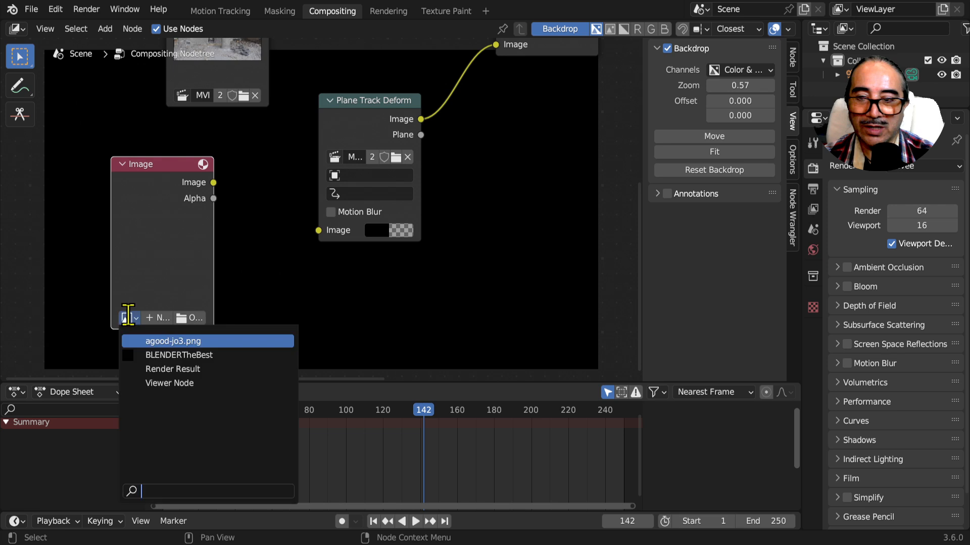
click(196, 342)
drag(213, 182, 319, 231)
In the Plane Track Deform node, keep the MVI_4005.mov clip, choose fenetre as the tracking object and Plane Track as the track
middle_drag(362, 119, 313, 162)
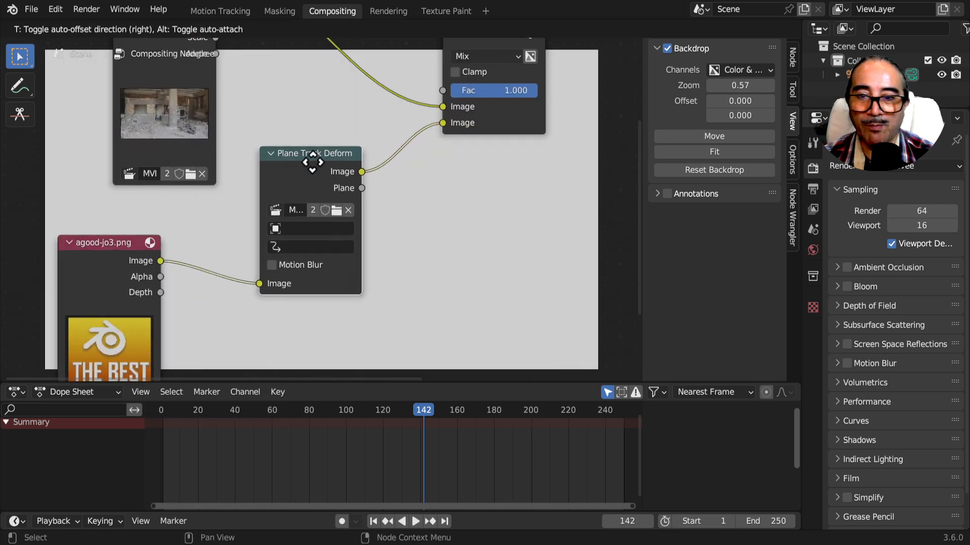
click(281, 212)
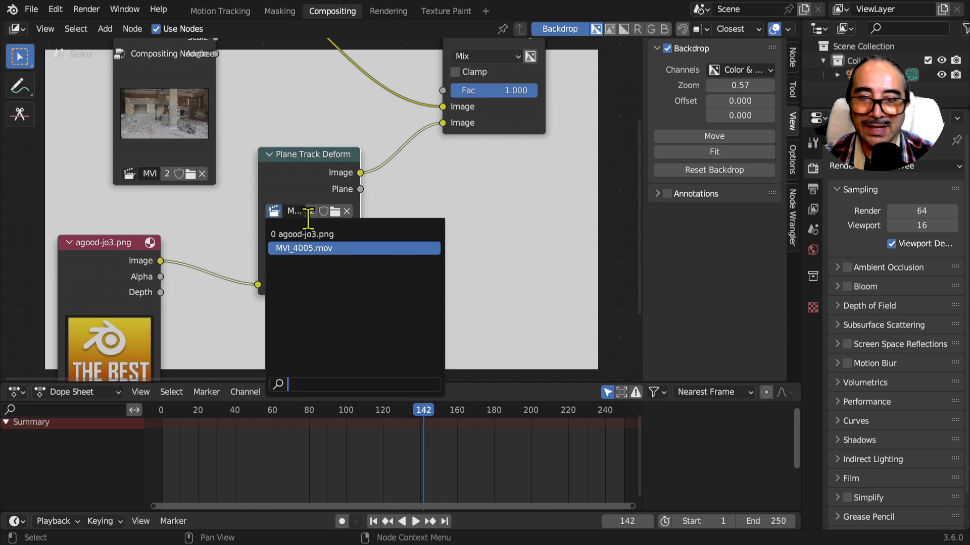
click(314, 248)
click(308, 230)
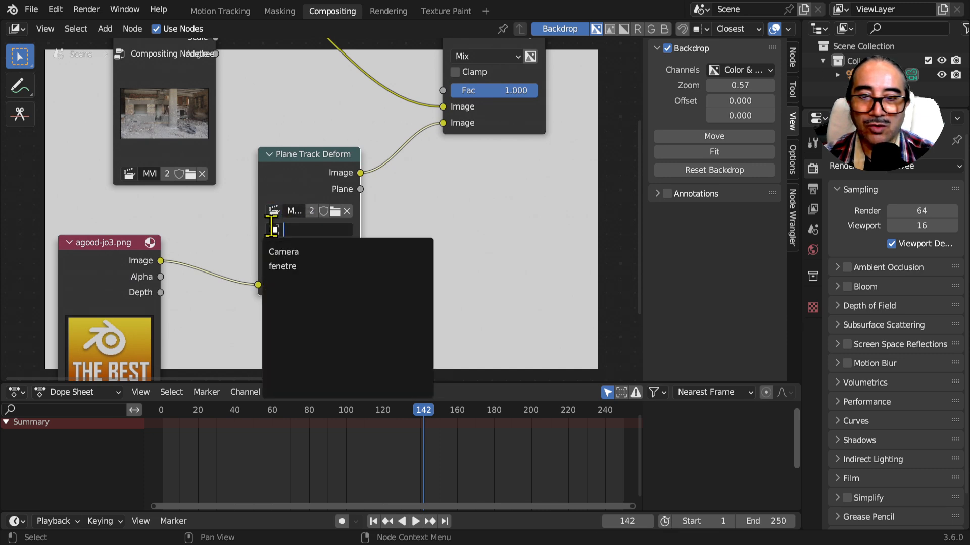
click(296, 266)
click(275, 246)
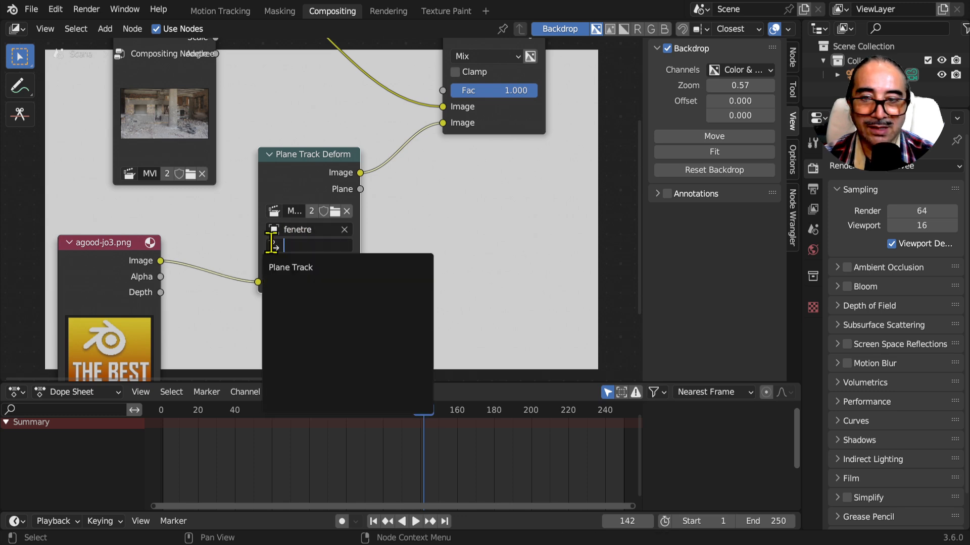
click(325, 269)
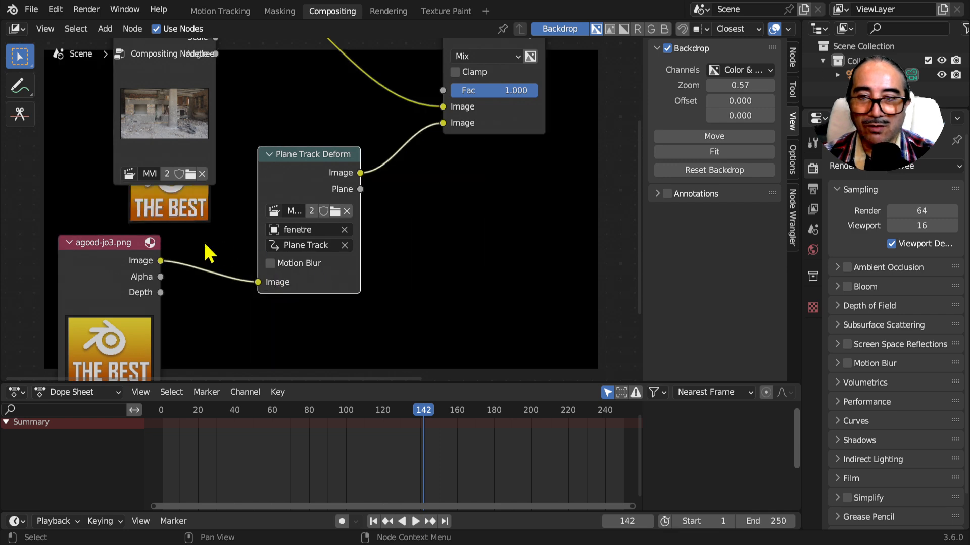
Lower the Mix node's Fac to 0.605 to blend the footage with the deformed image
scroll(225, 247, down, 12)
middle_drag(355, 278, 257, 296)
scroll(284, 233, up, 5)
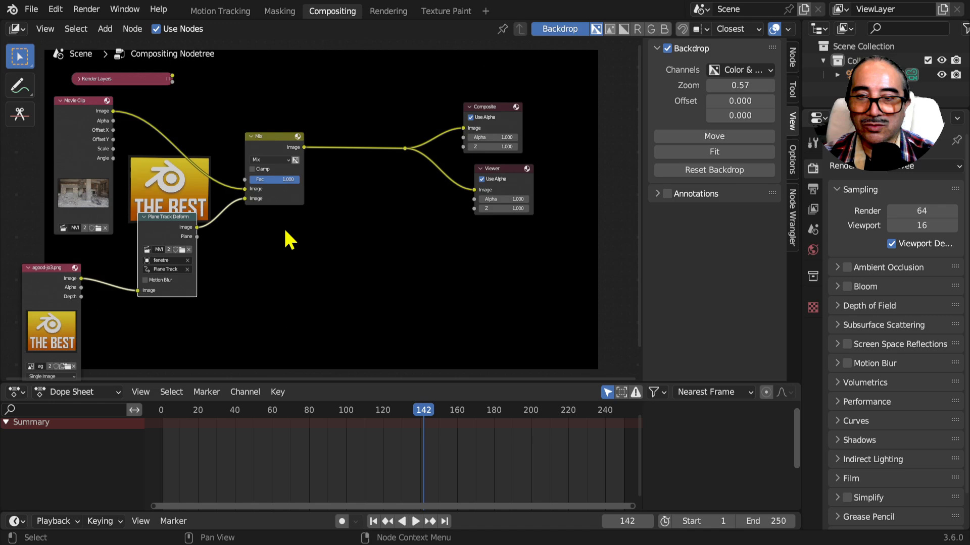
scroll(284, 234, up, 2)
drag(245, 172, 269, 172)
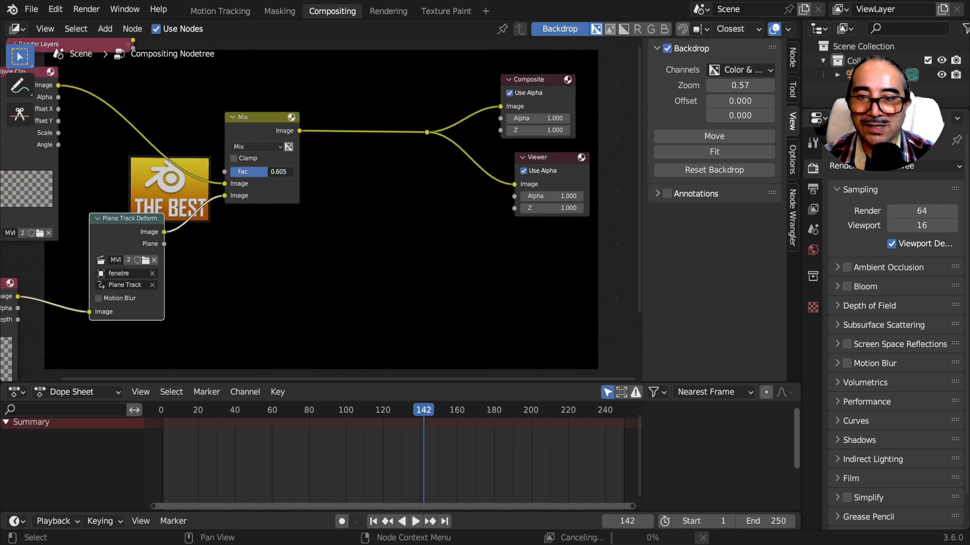
middle_drag(248, 141, 290, 172)
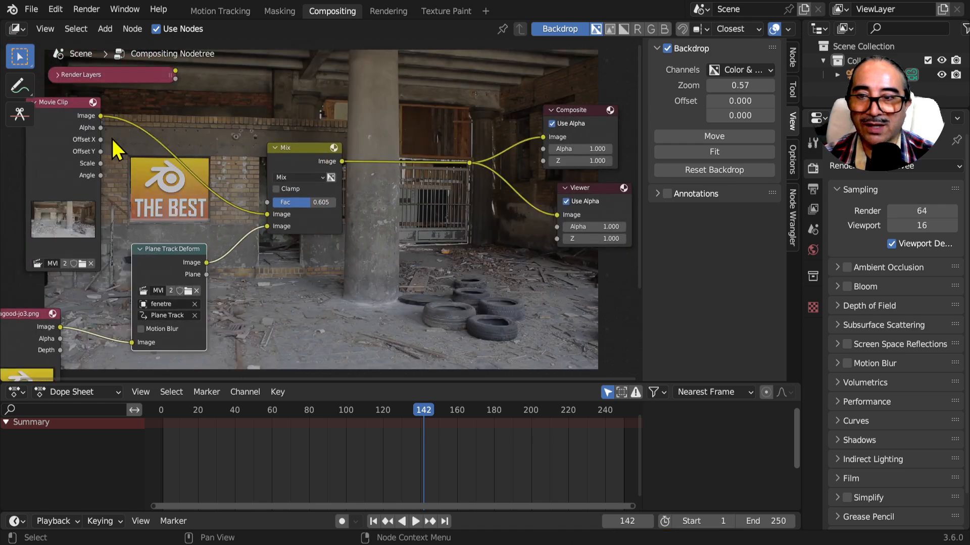
Add a color Alpha Over node on the link between the Movie Clip node and the Mix node
key(shift+a)
mouse_move(317, 119)
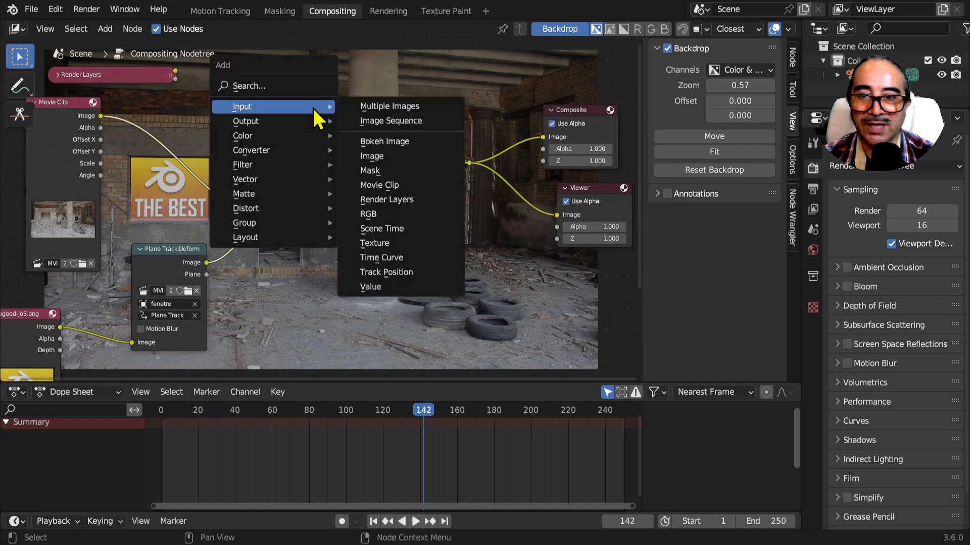
mouse_move(257, 168)
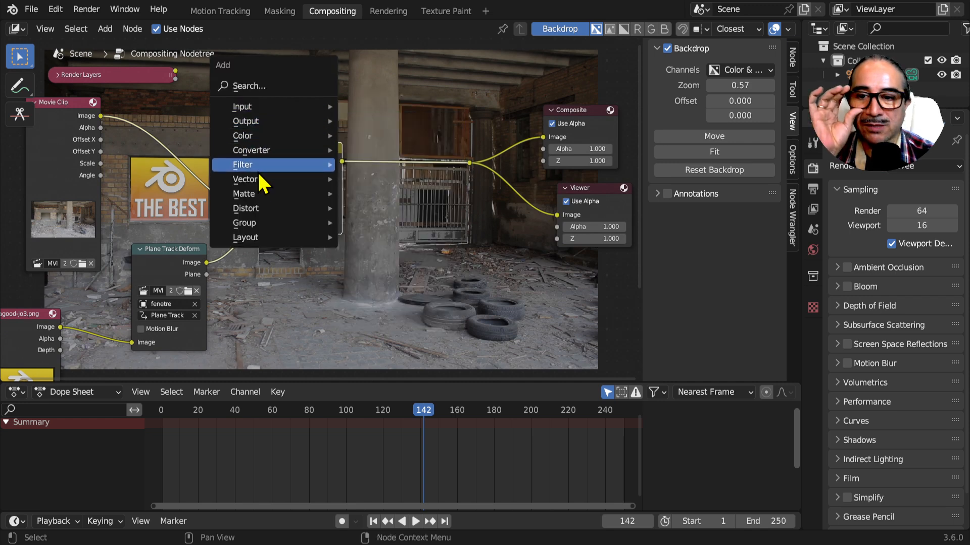
mouse_move(255, 134)
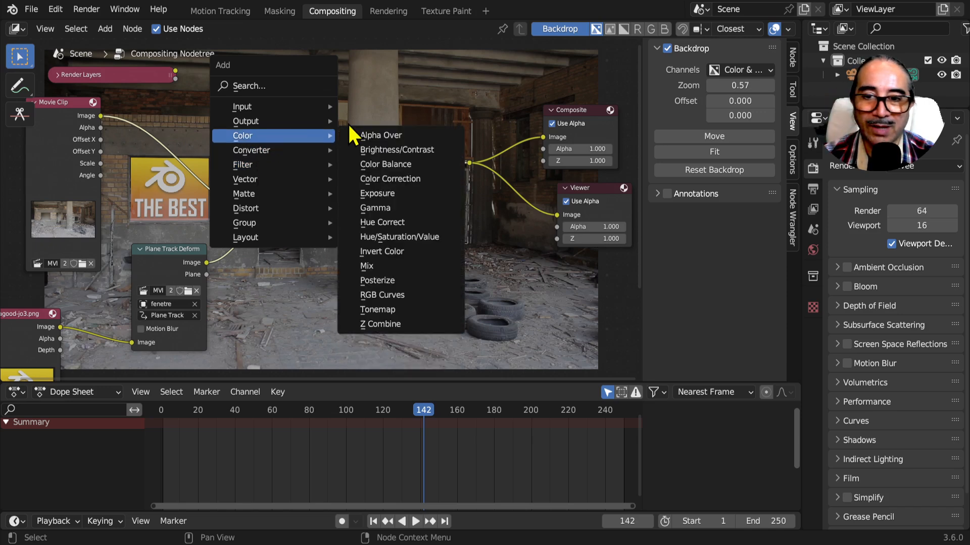
click(388, 136)
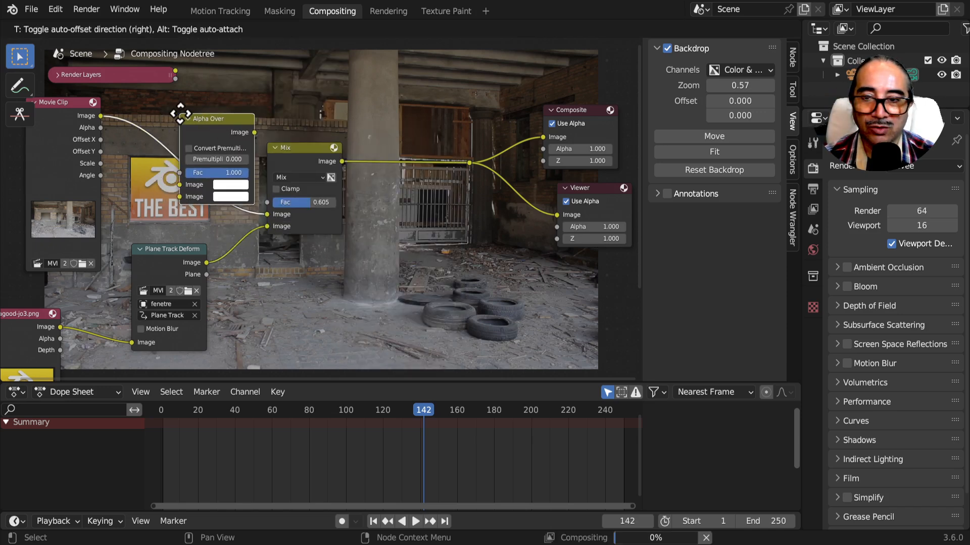
click(182, 117)
Delete the Mix node and move the Alpha Over node into its place
drag(307, 151, 362, 151)
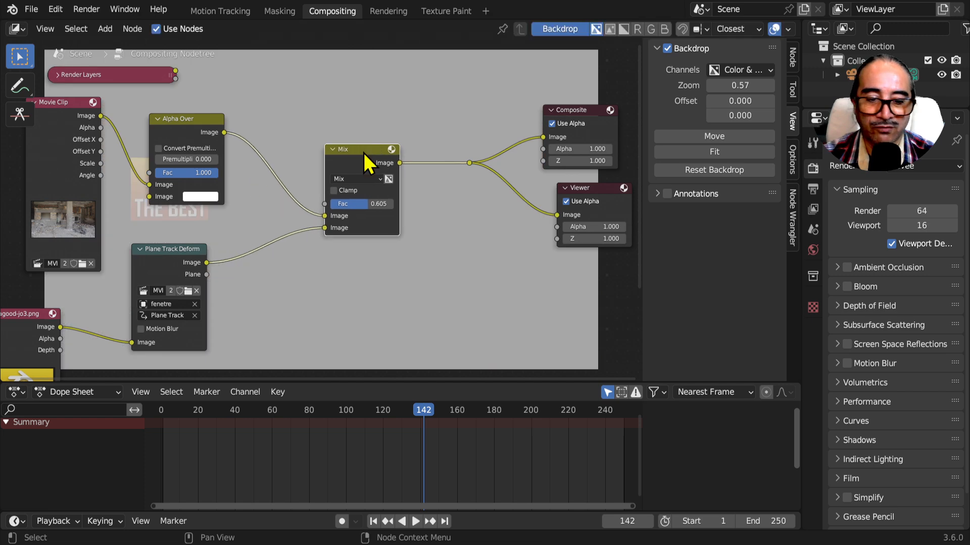
key(x)
drag(175, 125, 323, 165)
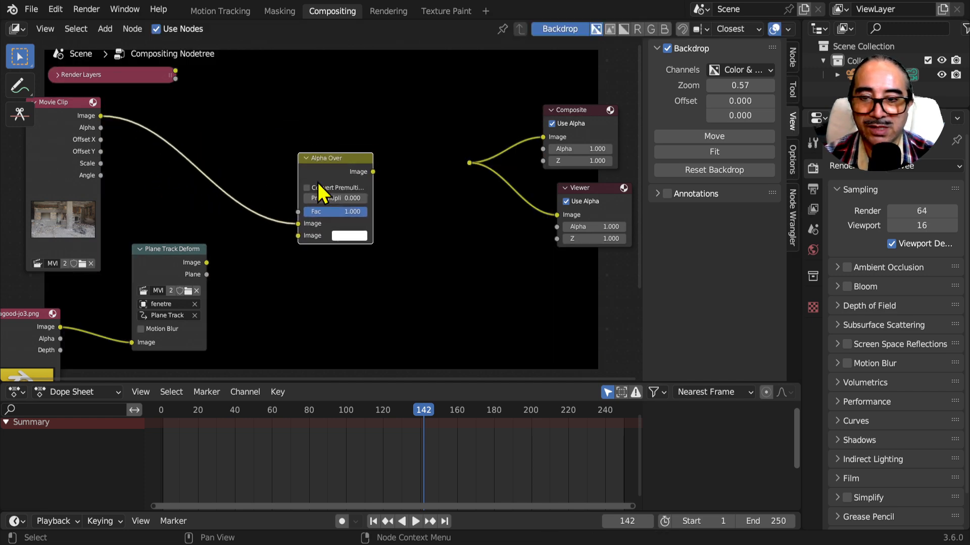
Connect Plane Track Deform's Image output to Alpha Over's second Image input and Alpha Over's output to the reroute
drag(207, 262, 302, 245)
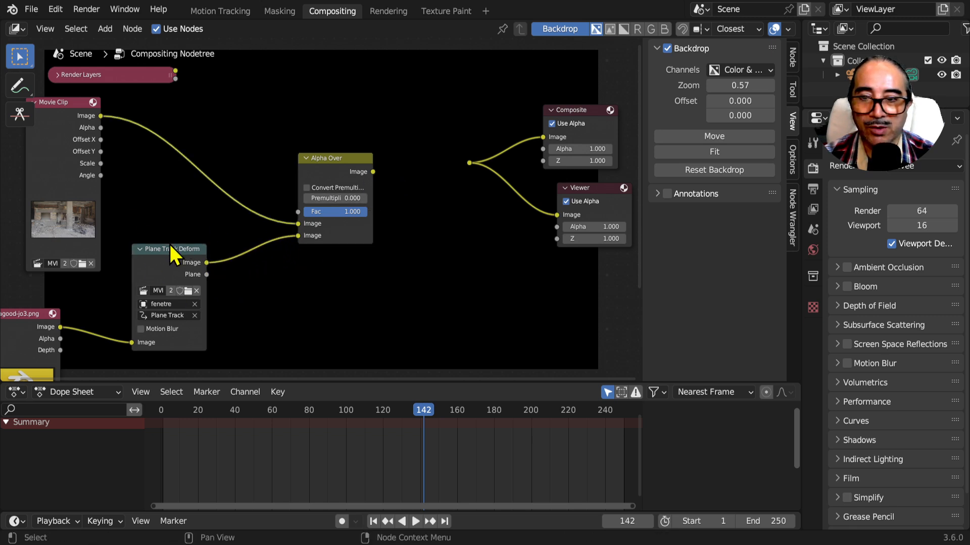
drag(189, 263, 202, 247)
drag(373, 172, 469, 162)
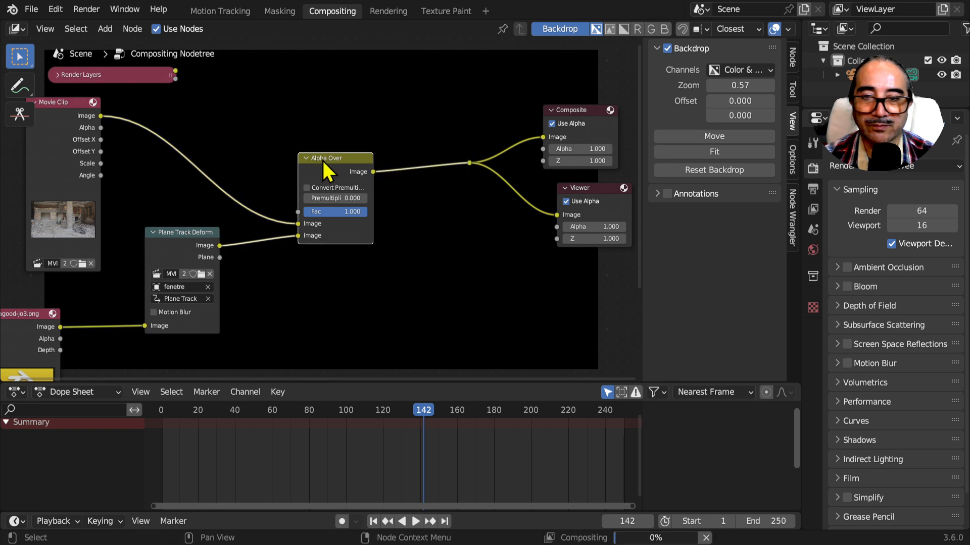
Rearrange the Movie Clip, agood-jo3.png and Plane Track Deform nodes so they do not cover the overlaid image in the backdrop
middle_drag(287, 281, 300, 261)
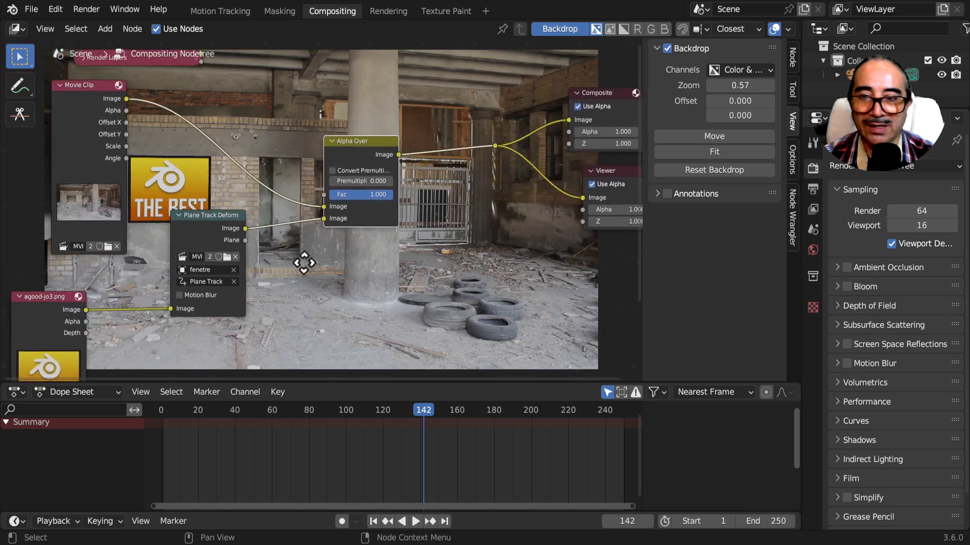
scroll(268, 271, down, 1)
drag(112, 141, 115, 177)
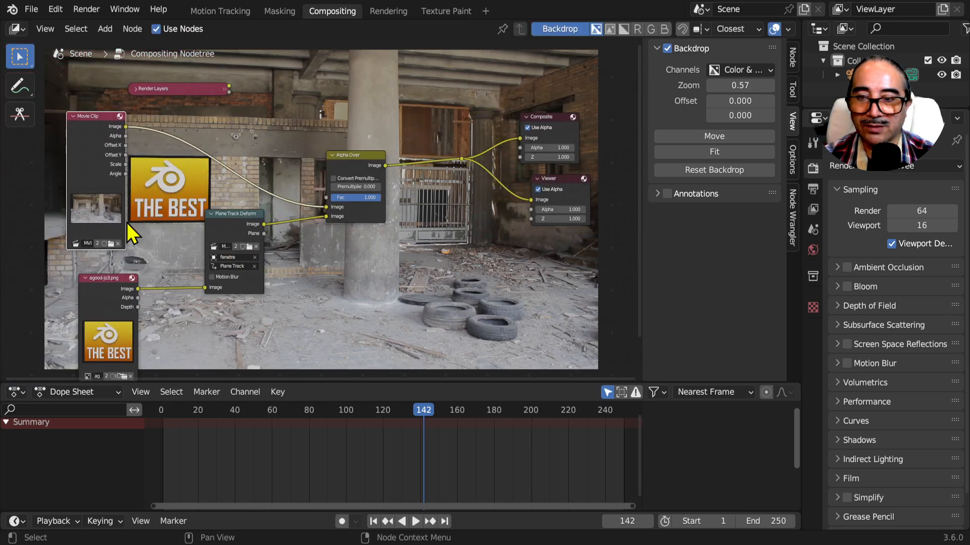
drag(104, 283, 110, 286)
drag(95, 229, 73, 233)
drag(108, 280, 61, 284)
drag(240, 218, 250, 249)
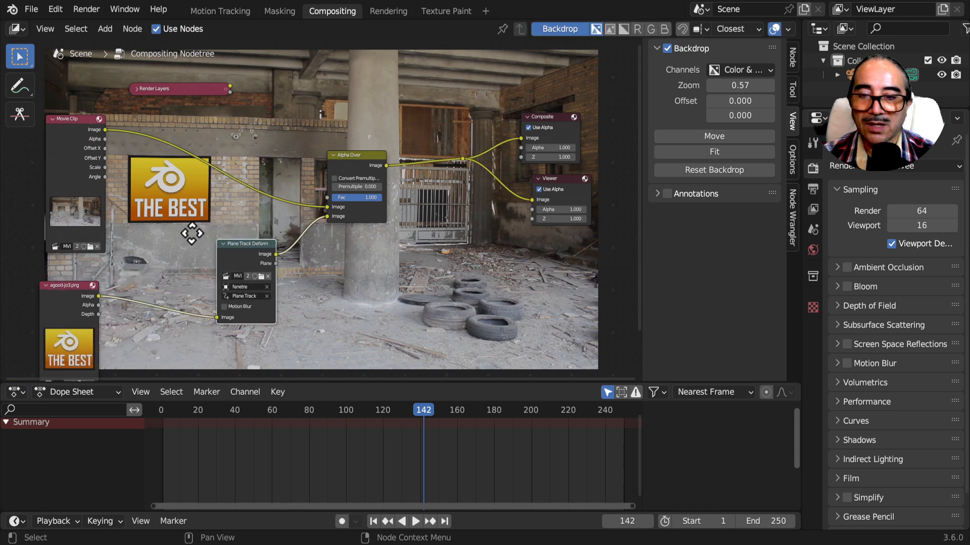
middle_drag(264, 243, 308, 245)
Set the output resolution percentage to 53%
click(812, 189)
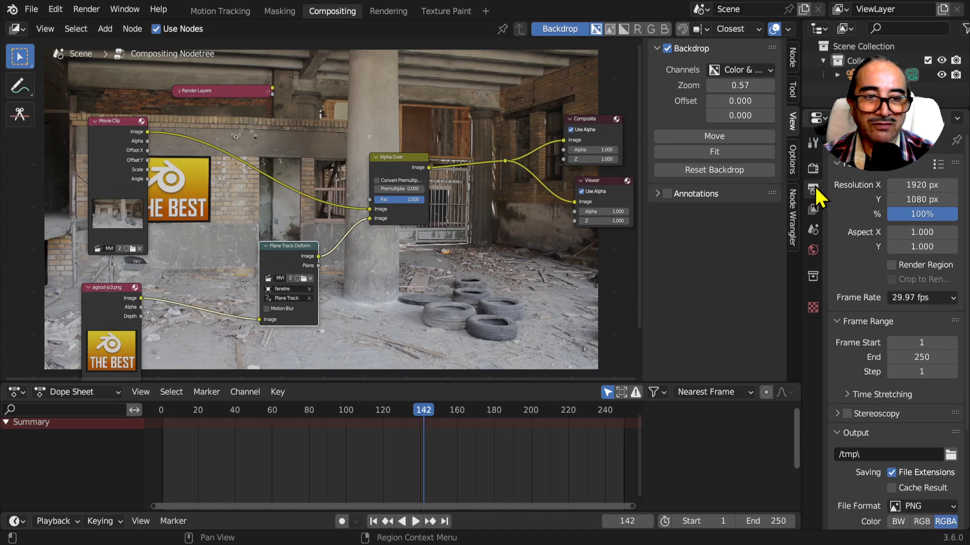
drag(929, 214, 909, 215)
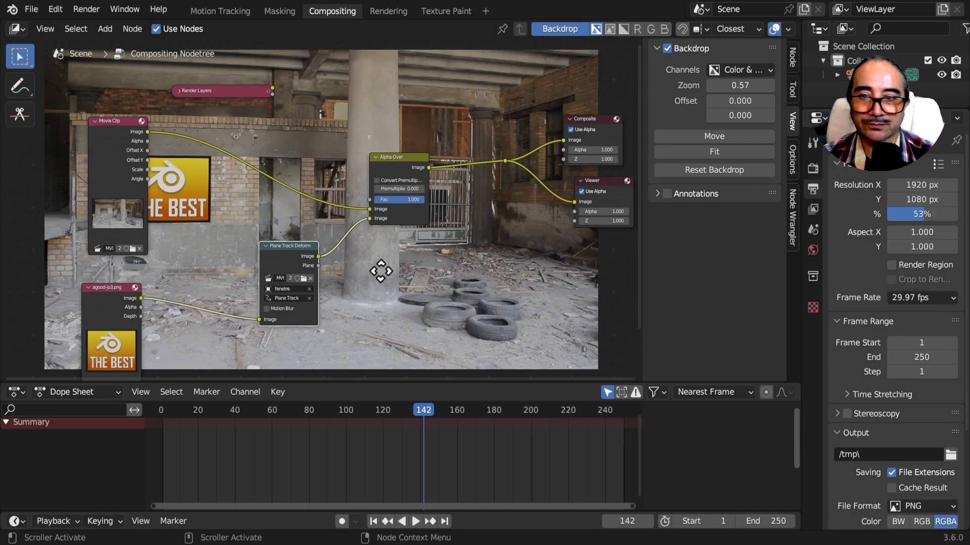
middle_drag(380, 271, 389, 275)
scroll(313, 262, down, 2)
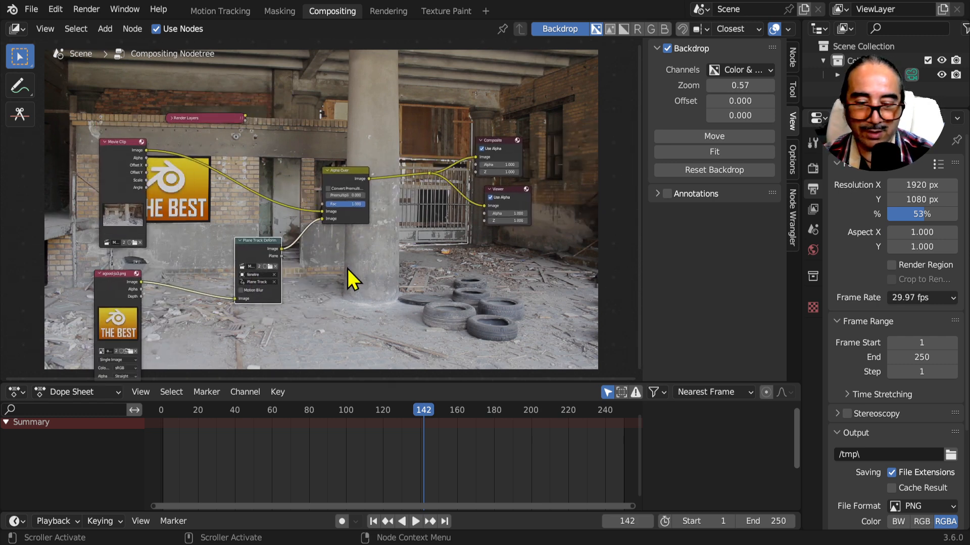
Render the current frame, inspect the framing of the footage and overlaid image, and close the render window
key(F12)
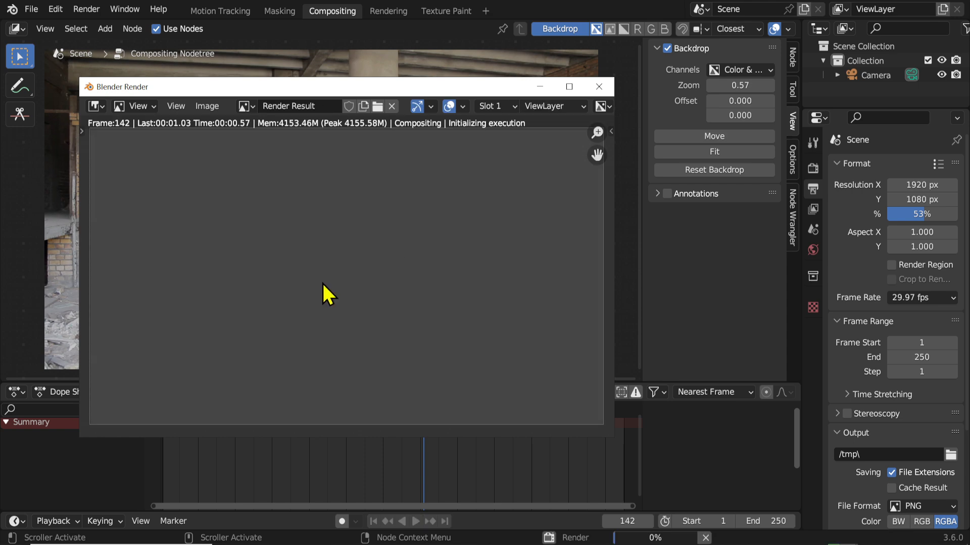
scroll(268, 286, down, 3)
scroll(249, 271, up, 2)
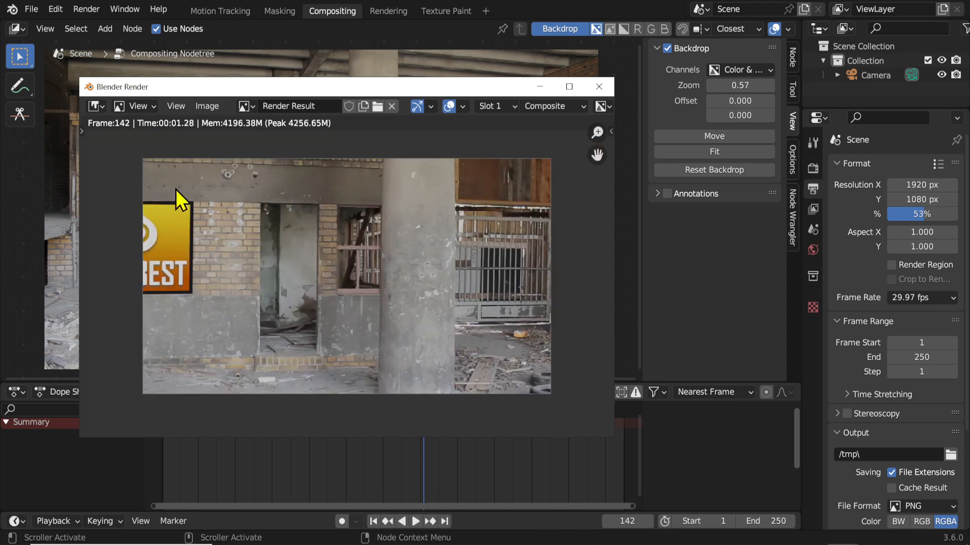
click(599, 87)
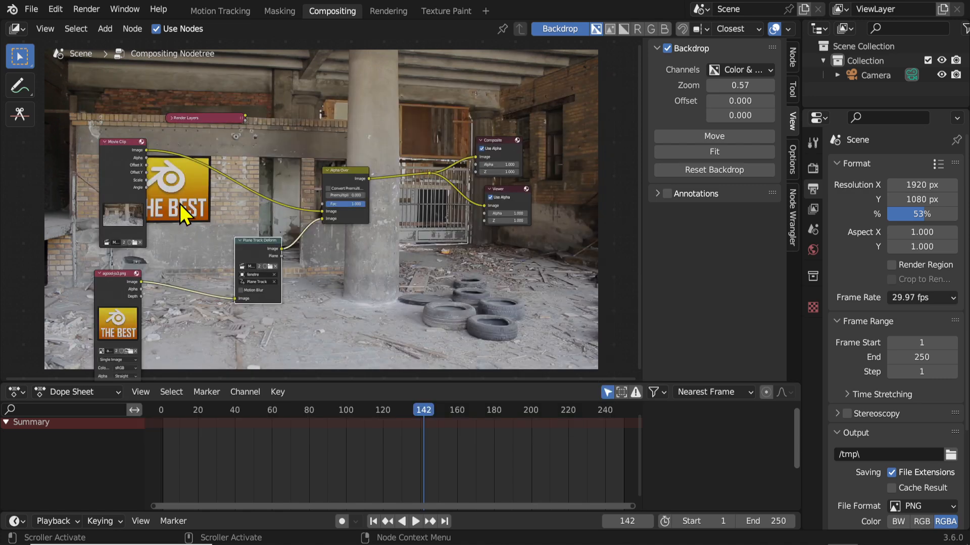
Add a Scale distort node on the link between the Movie Clip node and the Alpha Over node
scroll(197, 202, down, 2)
scroll(202, 172, up, 4)
key(shift+a)
mouse_move(177, 162)
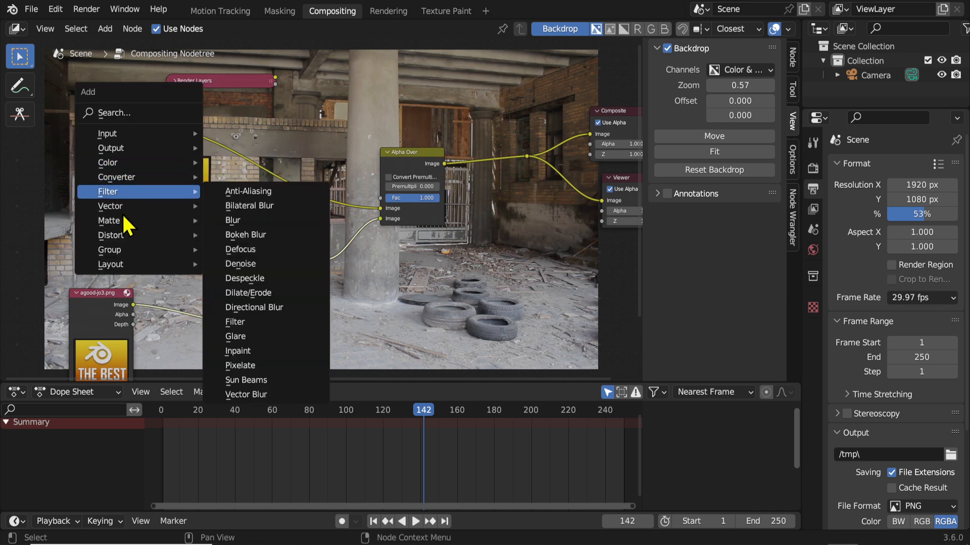
mouse_move(123, 211)
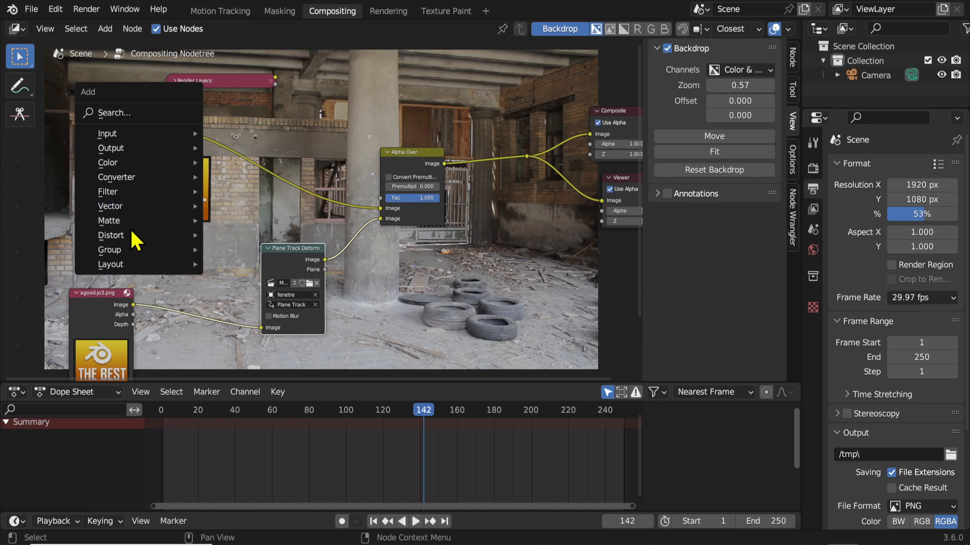
mouse_move(124, 236)
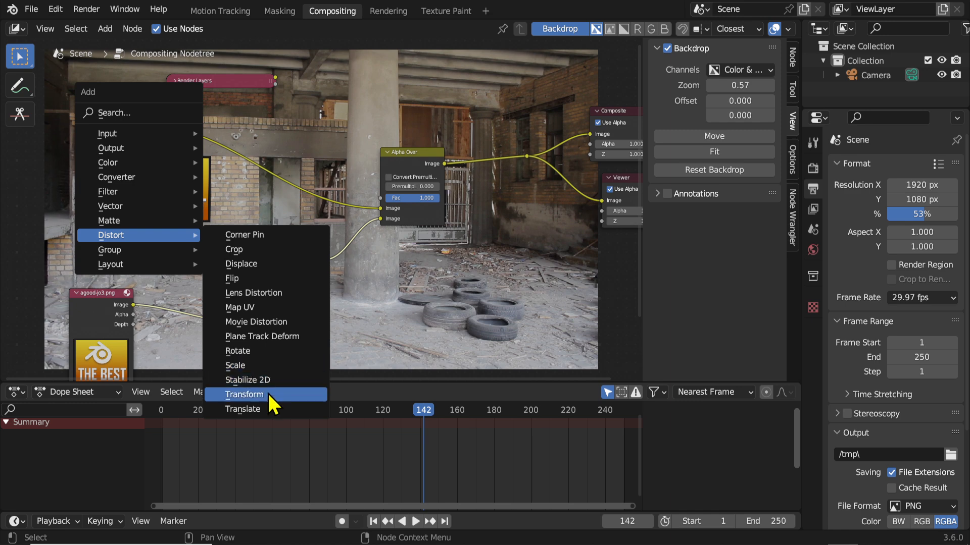
click(238, 369)
click(208, 213)
Reposition the Scale node beside the Movie Clip node and set its space to Scene Size
scroll(207, 213, up, 1)
drag(151, 167, 173, 136)
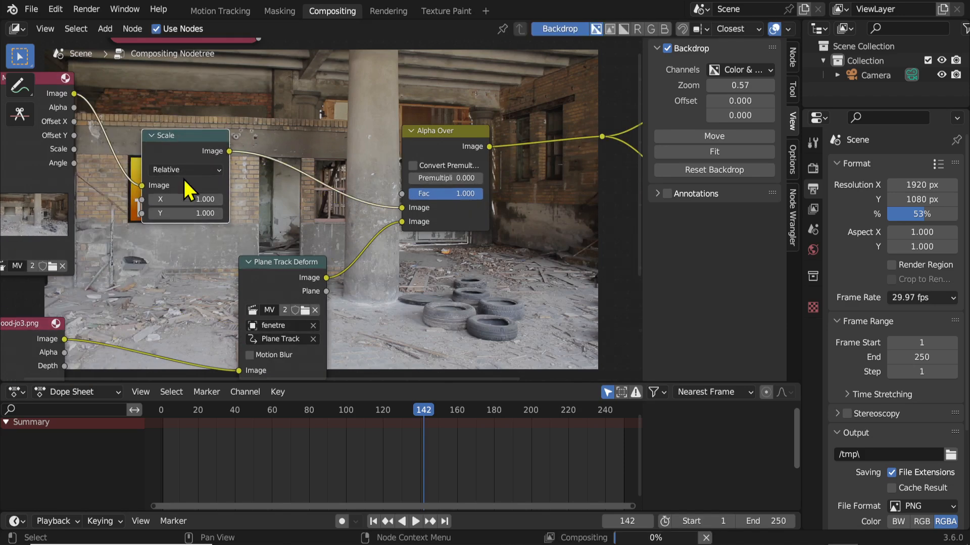
click(185, 170)
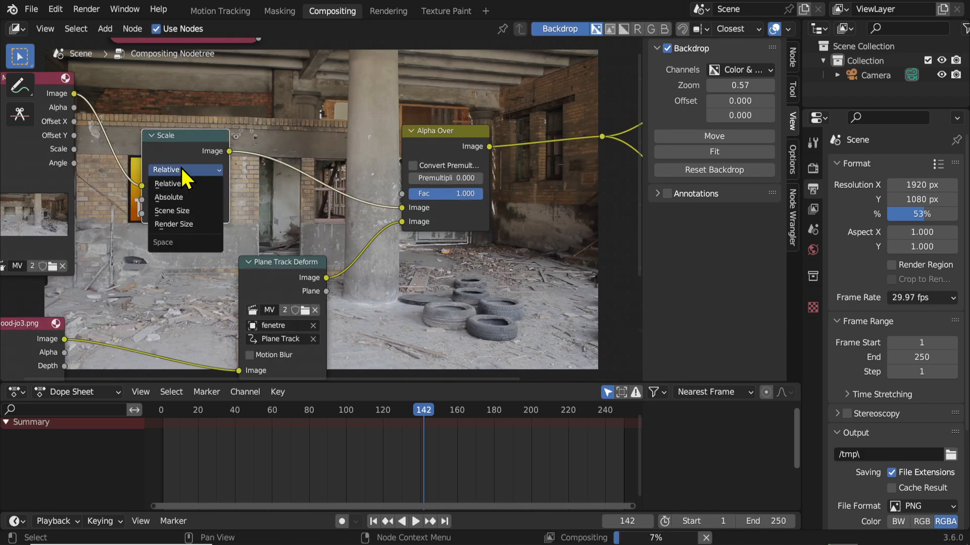
click(185, 217)
middle_drag(183, 166, 197, 104)
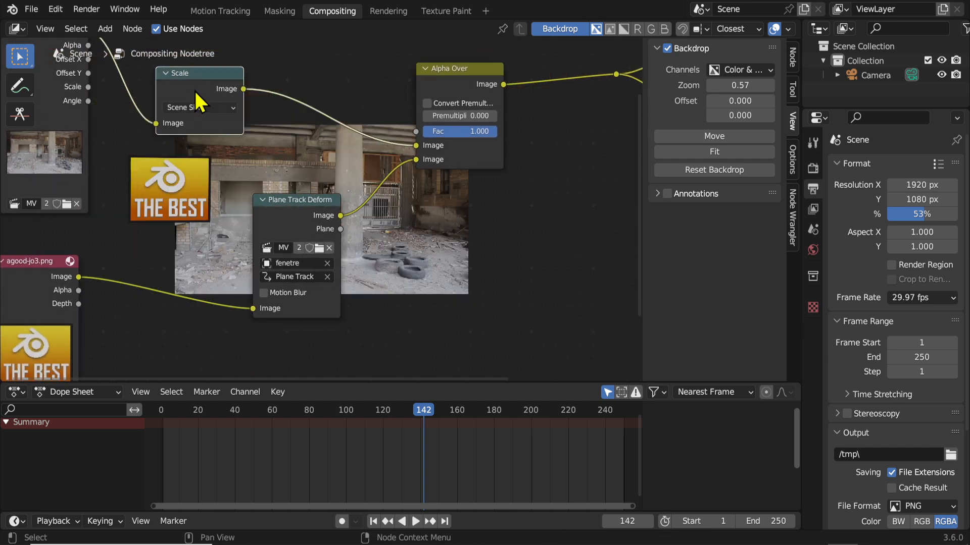
Duplicate the Scene Size Scale node onto the Plane Track Deform–Alpha Over link and rearrange the surrounding nodes
key(shift+d)
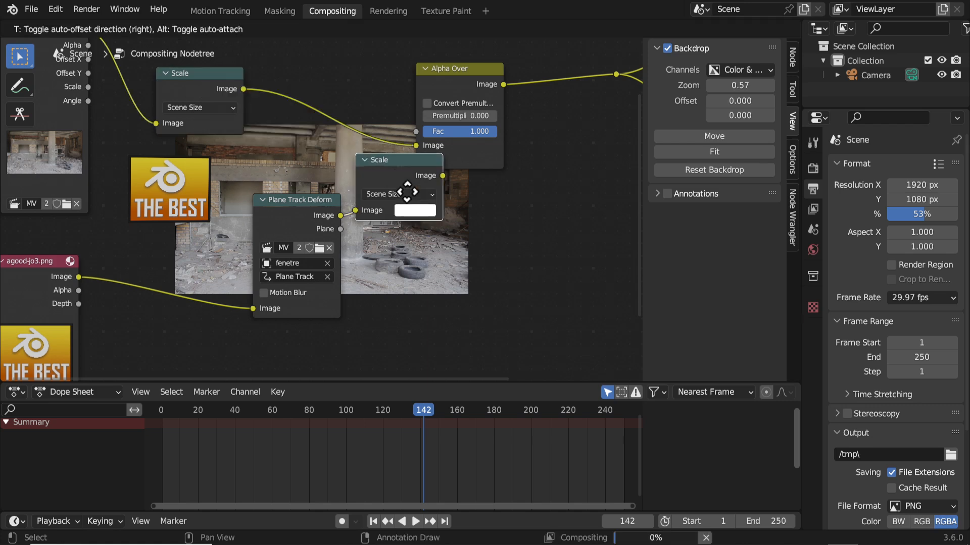
click(428, 208)
drag(304, 208, 162, 228)
drag(440, 202, 436, 236)
middle_drag(576, 257, 536, 265)
drag(401, 255, 236, 311)
Set the output resolution percentage to 27% and render the current frame
drag(921, 214, 916, 214)
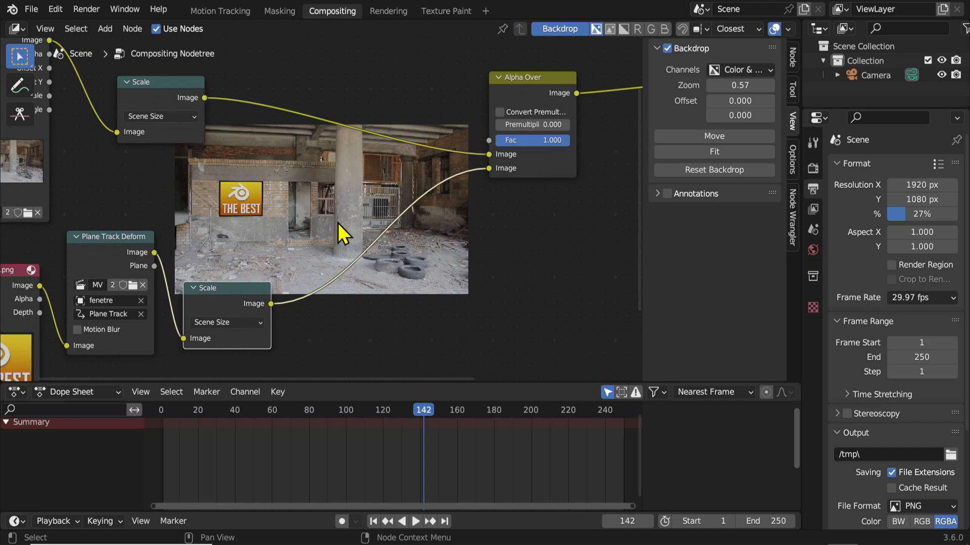
key(F12)
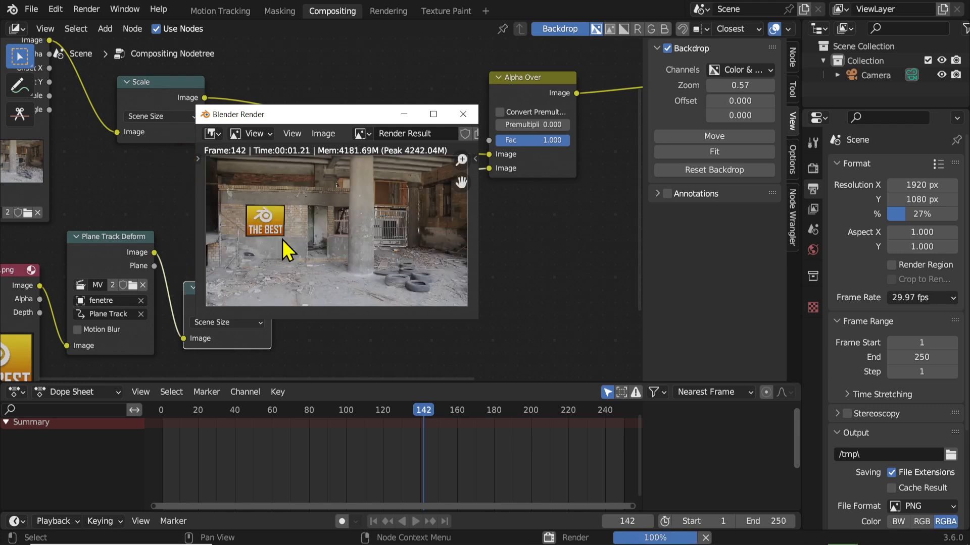
Close the low-resolution render, set the output resolution percentage to 100% and render the current frame for inspection
scroll(272, 212, down, 2)
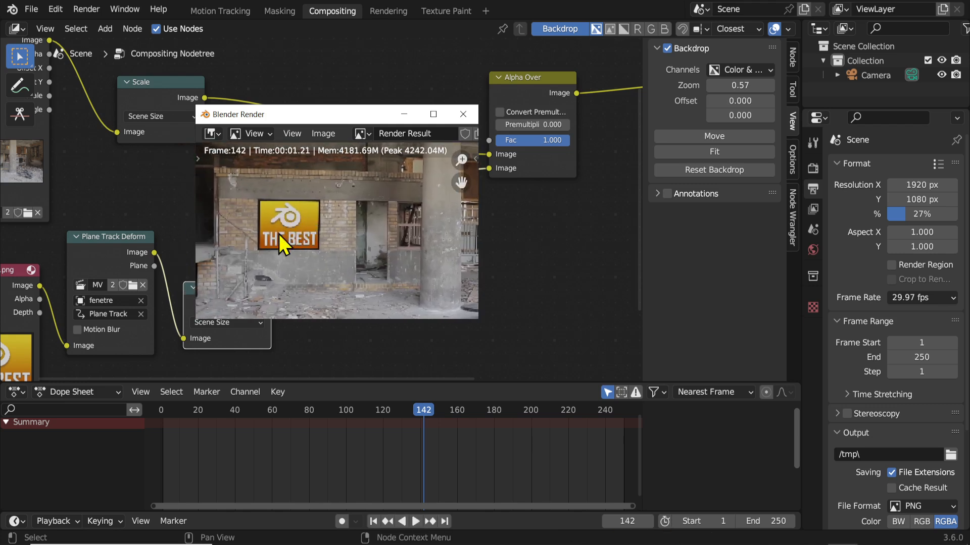
click(463, 114)
drag(923, 214, 957, 214)
scroll(321, 242, down, 3)
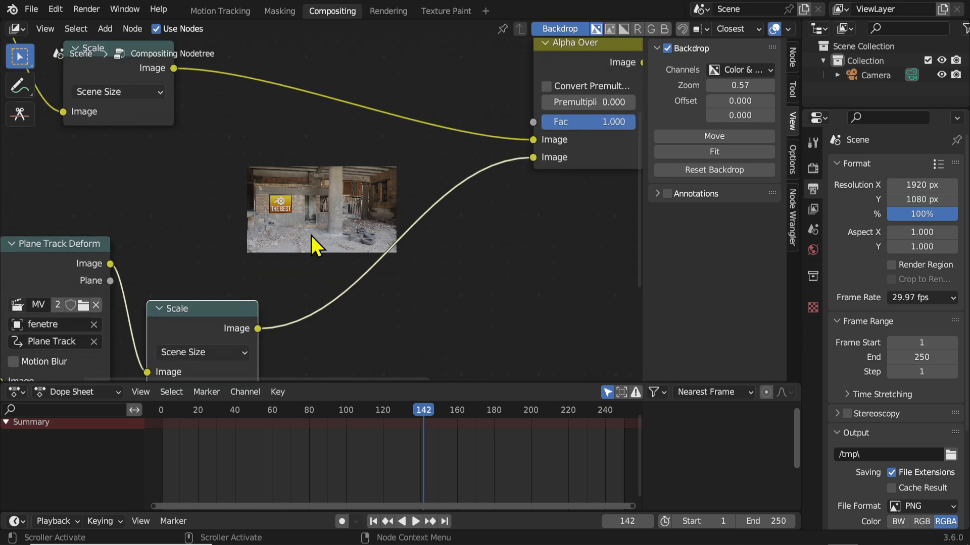
key(F12)
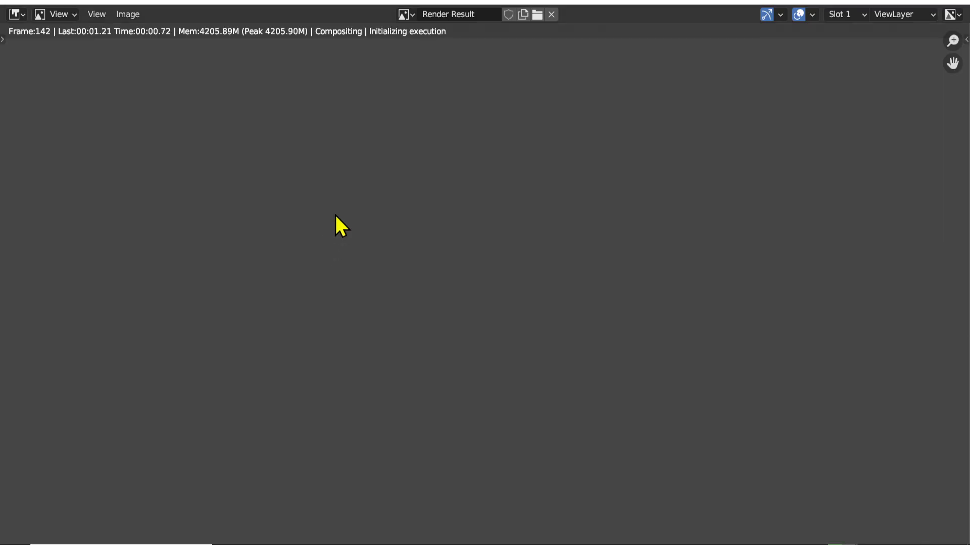
scroll(353, 233, down, 3)
scroll(349, 283, up, 1)
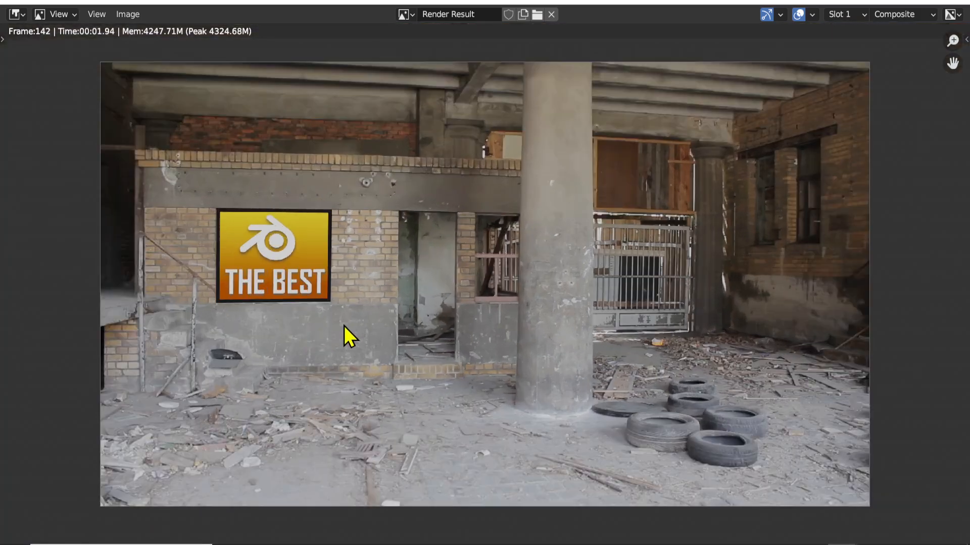
scroll(344, 325, up, 1)
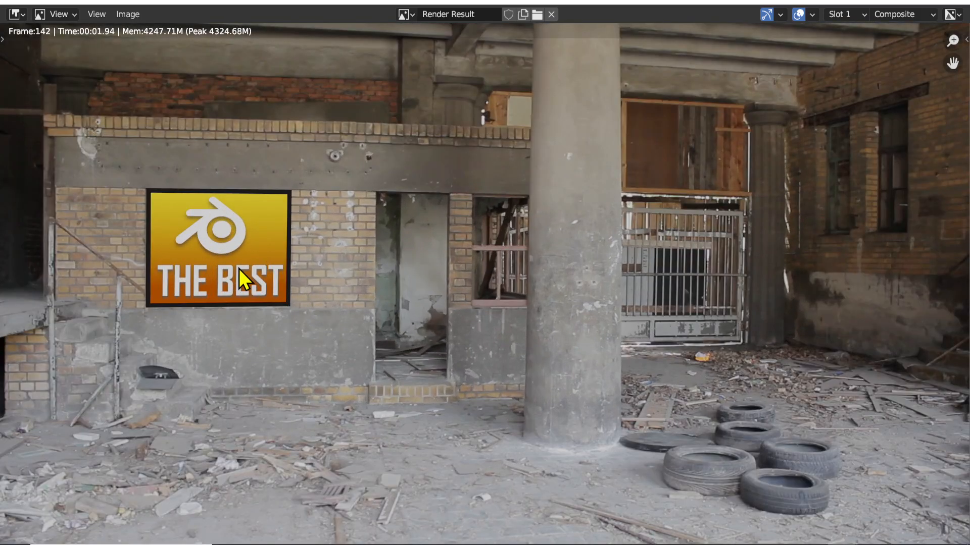
key(Escape)
Reposition the lower Scale node and the Plane Track Deform node closer to each other in the node tree
middle_drag(313, 248, 215, 247)
scroll(214, 247, up, 4)
drag(145, 268, 188, 239)
drag(49, 224, 84, 255)
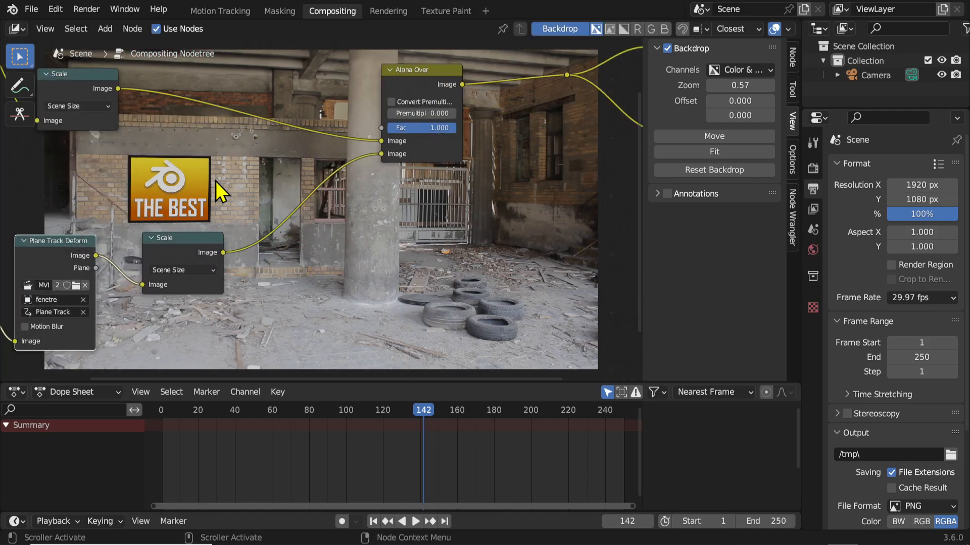
Add an RGB Curves color node on the link between the lower Scale node and the Alpha Over node
key(shift+a)
mouse_move(208, 161)
mouse_move(202, 180)
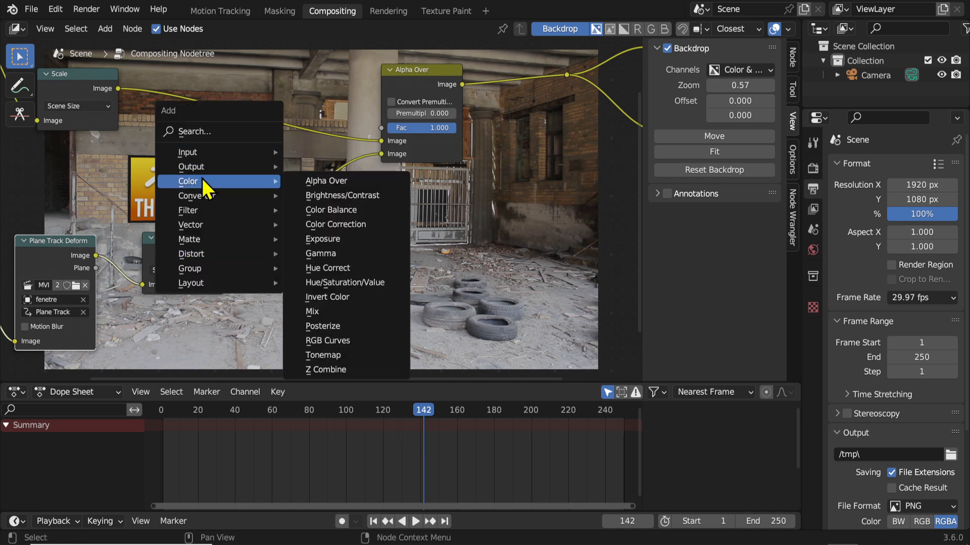
click(341, 341)
click(258, 203)
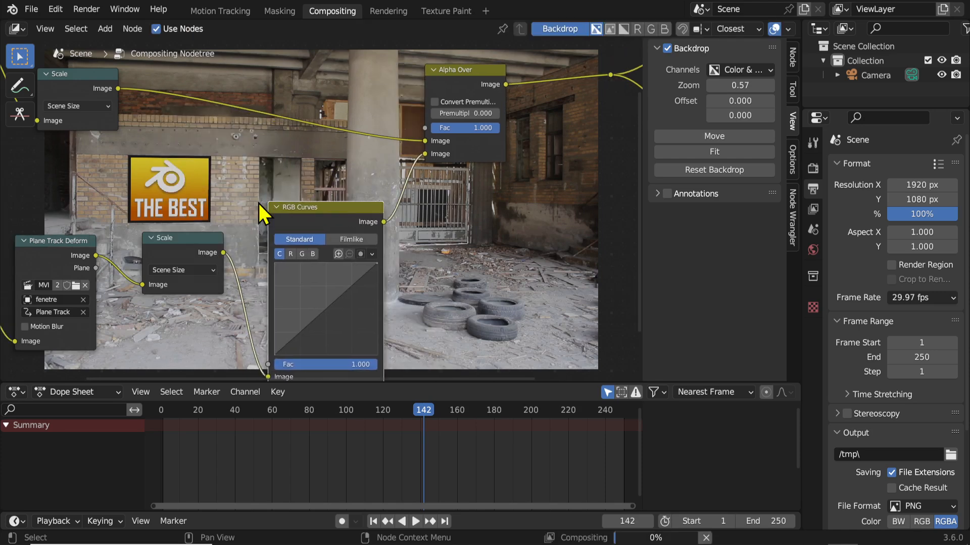
Arrange the Scale and RGB Curves nodes clear of the sign and set the backdrop zoom to 0.83
scroll(349, 295, up, 3)
middle_drag(345, 310, 343, 262)
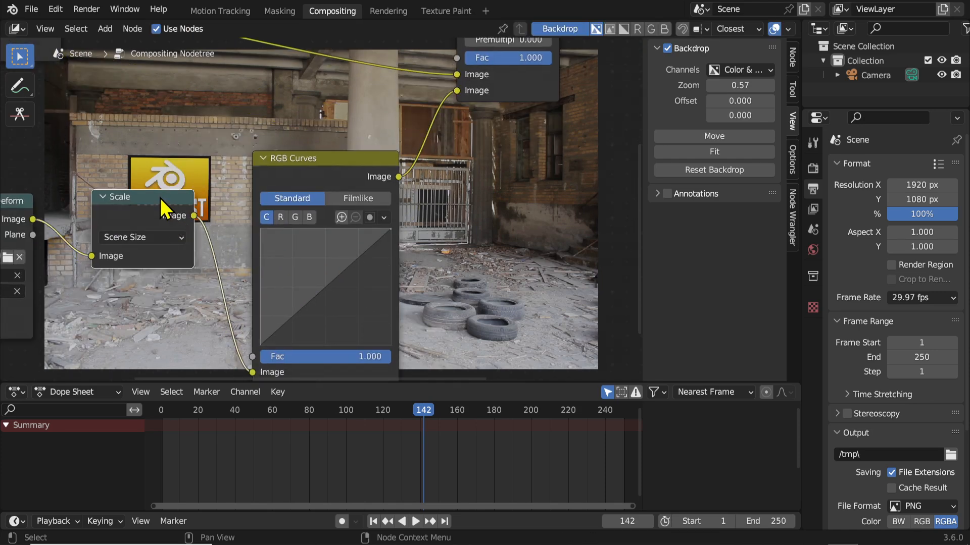
drag(160, 197, 173, 290)
scroll(165, 199, up, 2)
scroll(166, 199, down, 1)
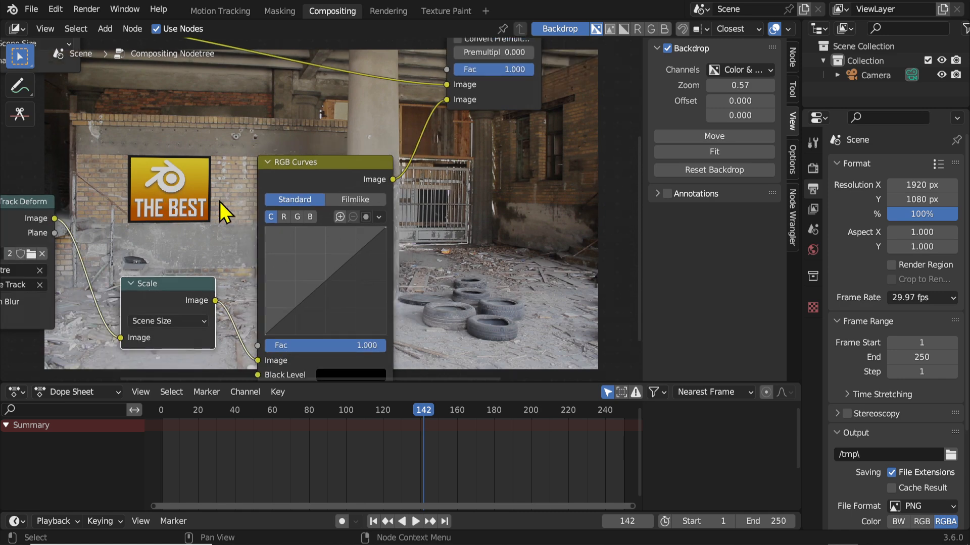
drag(739, 86, 762, 86)
drag(314, 169, 314, 145)
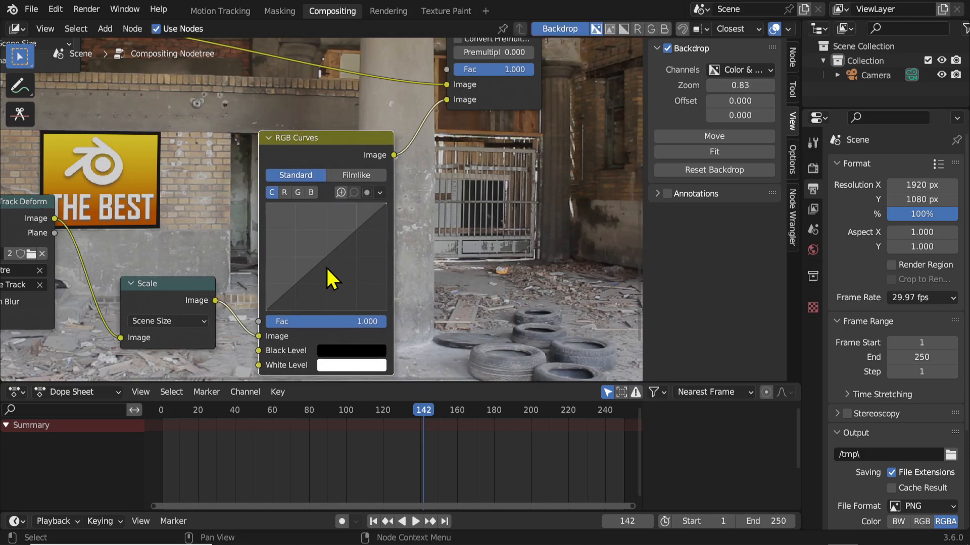
Shape the combined RGB curve with one control point, switch the tone to Filmlike and place the point at about 0.6, 0.7
click(333, 259)
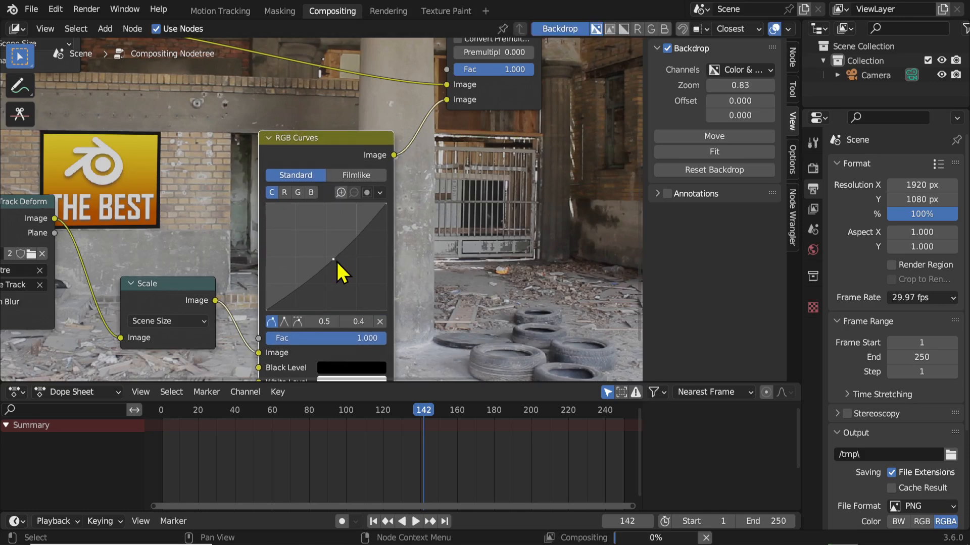
mouse_move(337, 262)
mouse_down()
mouse_move(305, 244)
mouse_move(331, 260)
mouse_move(325, 264)
mouse_up()
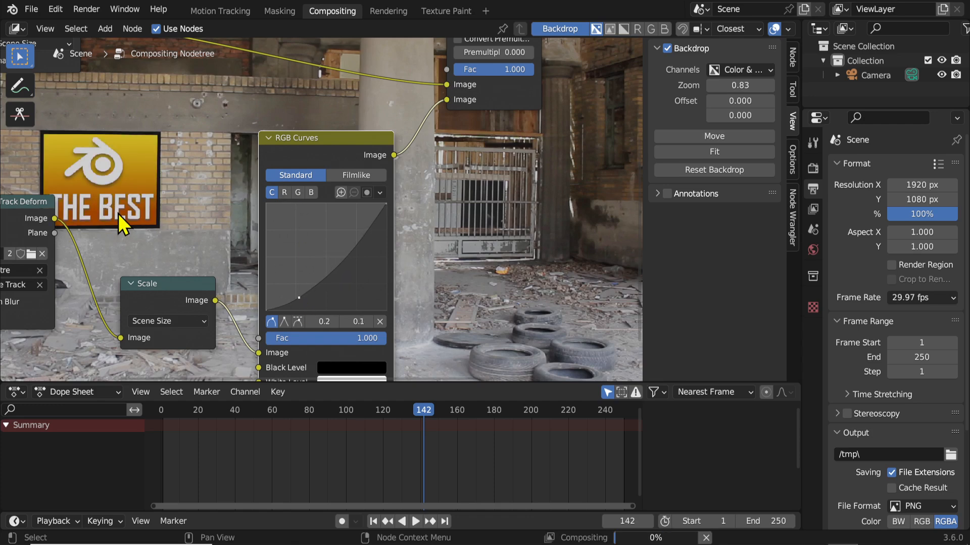
drag(299, 295, 284, 288)
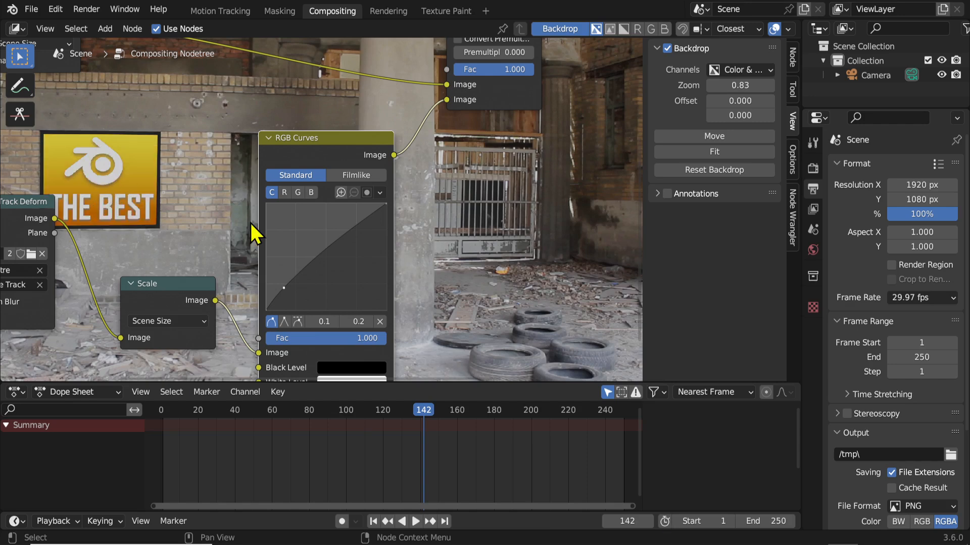
drag(284, 289, 326, 219)
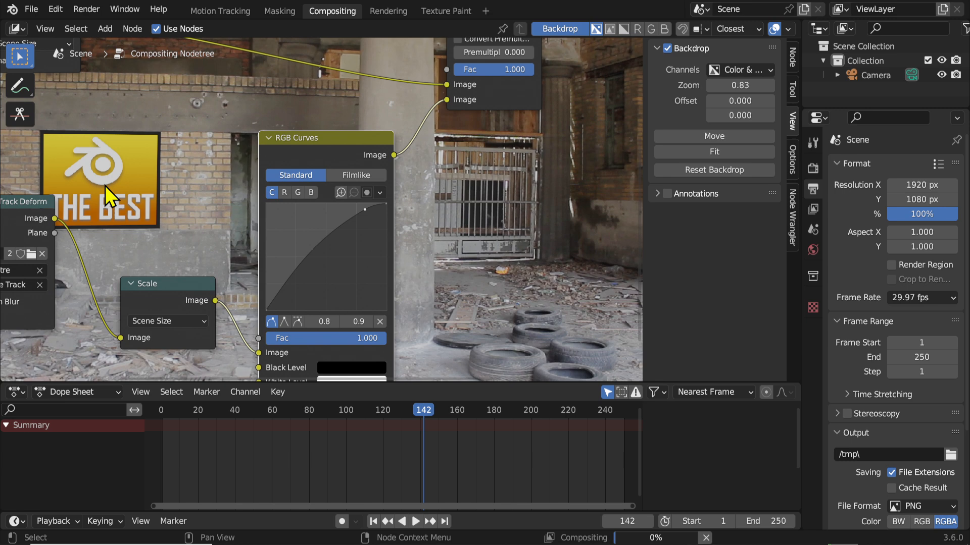
drag(364, 209, 363, 217)
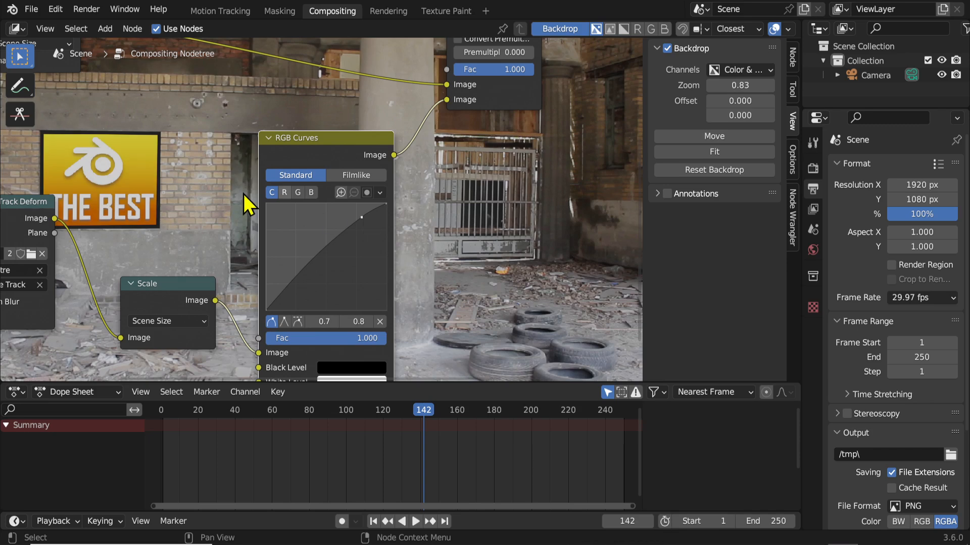
drag(362, 217, 359, 226)
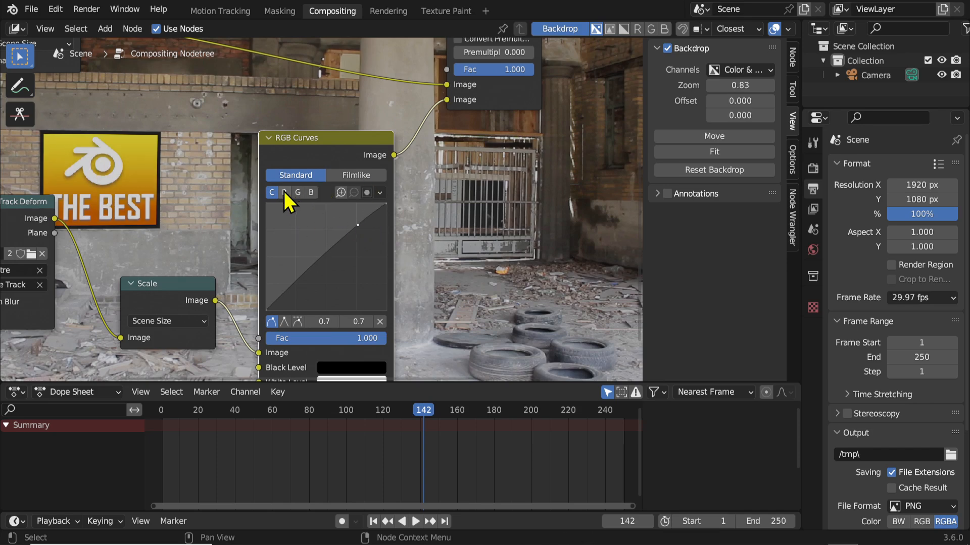
click(371, 175)
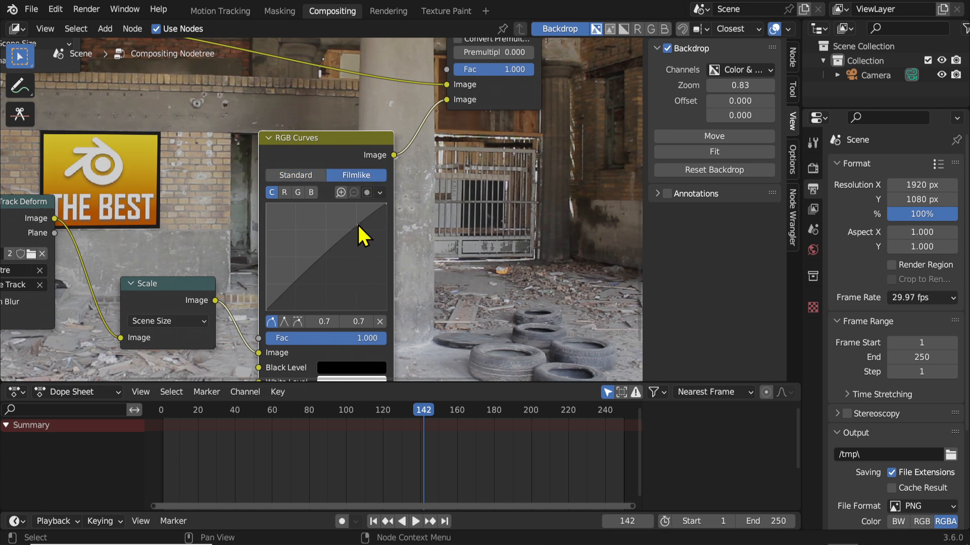
drag(359, 223, 350, 225)
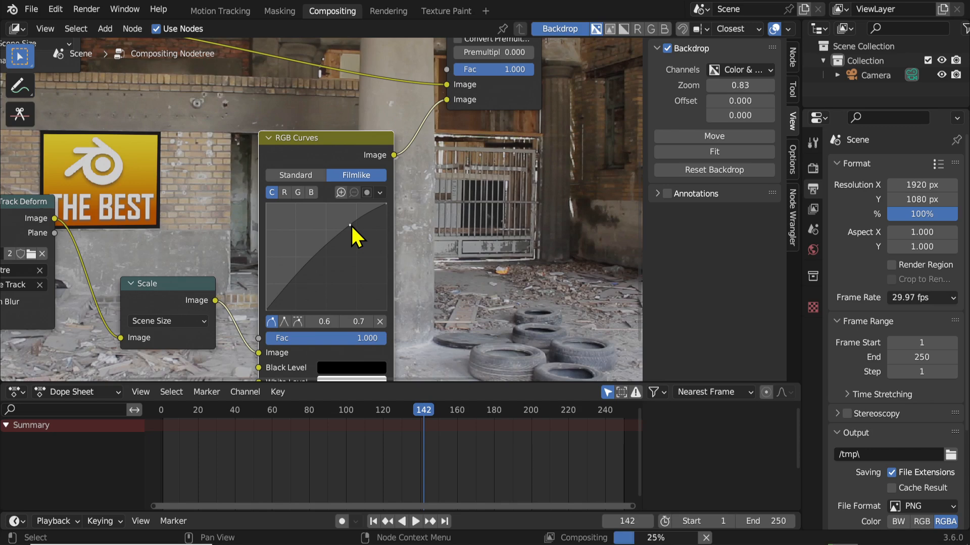
Add a control point to the red curve at about 0.6, 0.4 and to the green curve at about 0.5, 0.5
click(283, 194)
drag(344, 238, 339, 258)
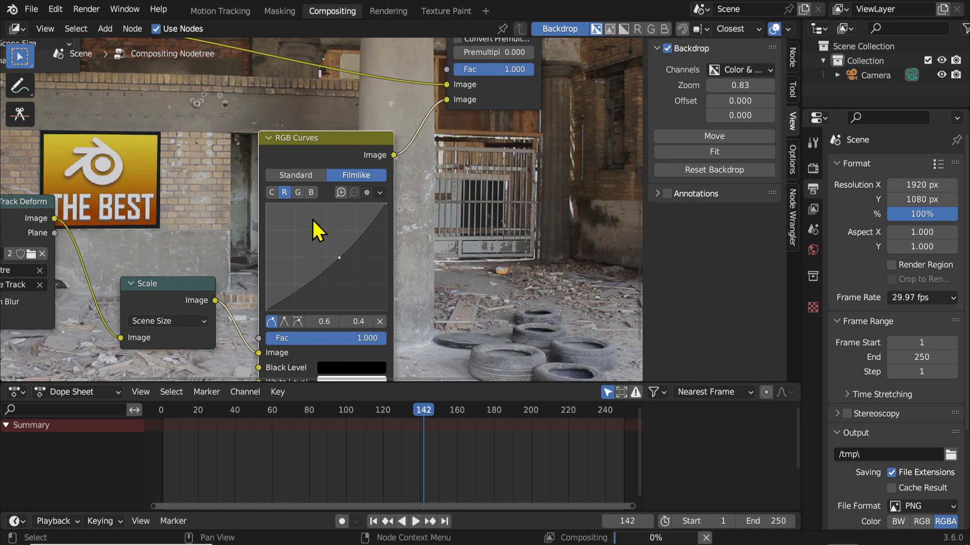
click(299, 193)
mouse_move(328, 247)
mouse_down()
mouse_move(338, 262)
mouse_move(334, 250)
mouse_up()
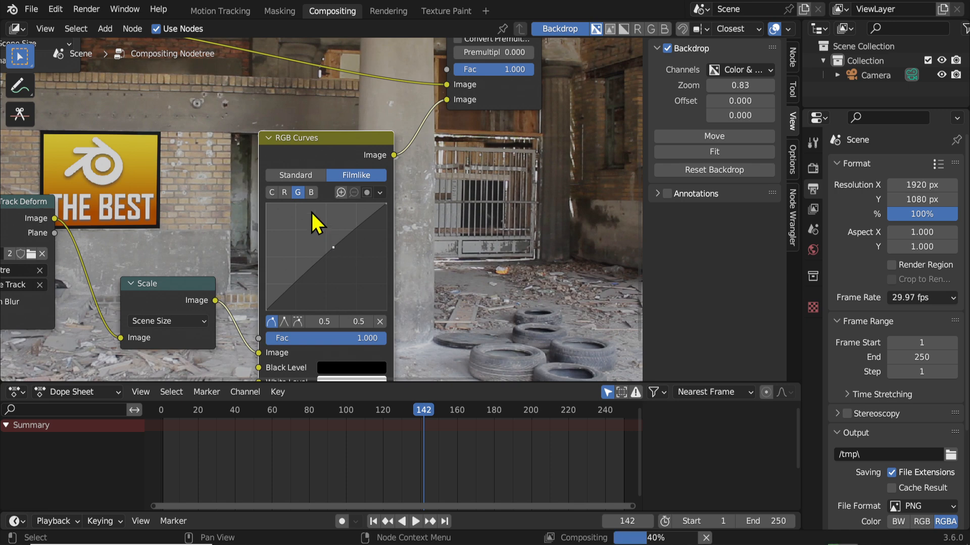
Collapse the RGB Curves node and move the sign image, Plane Track Deform and Scale nodes away from it
click(269, 137)
scroll(256, 243, down, 4)
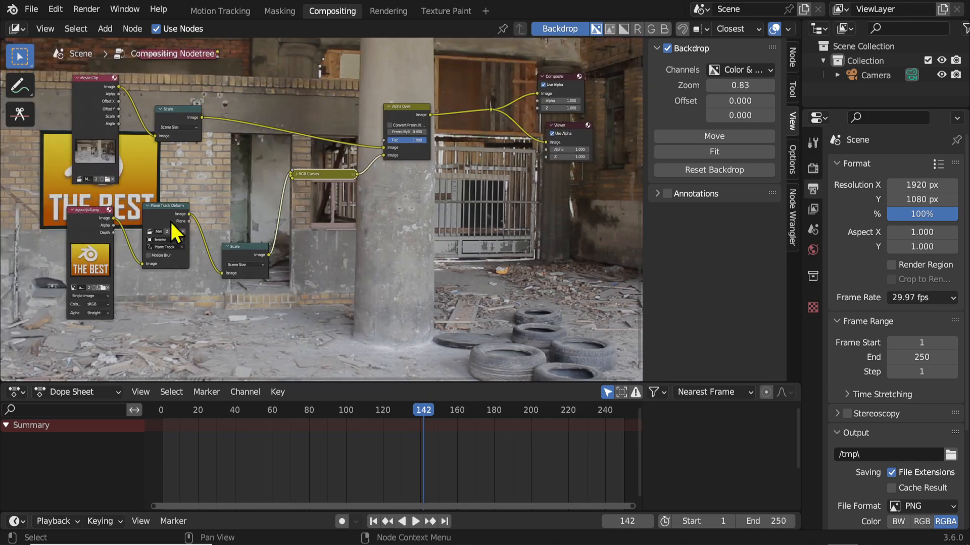
drag(85, 212, 32, 233)
drag(158, 207, 105, 224)
drag(239, 247, 174, 211)
Enable Motion Blur on the Plane Track Deform node and set its samples to 12
middle_drag(121, 291, 274, 203)
scroll(303, 262, up, 14)
drag(227, 132, 233, 107)
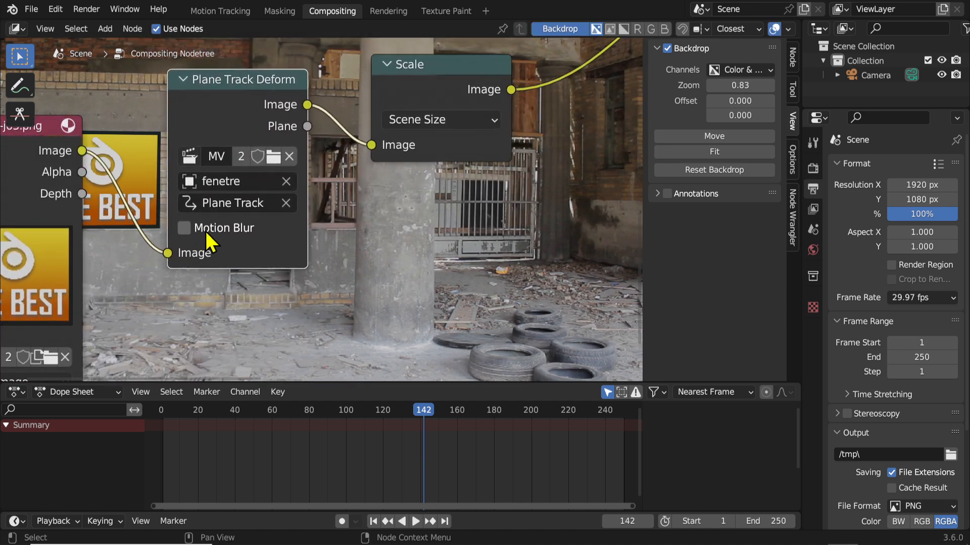
click(185, 230)
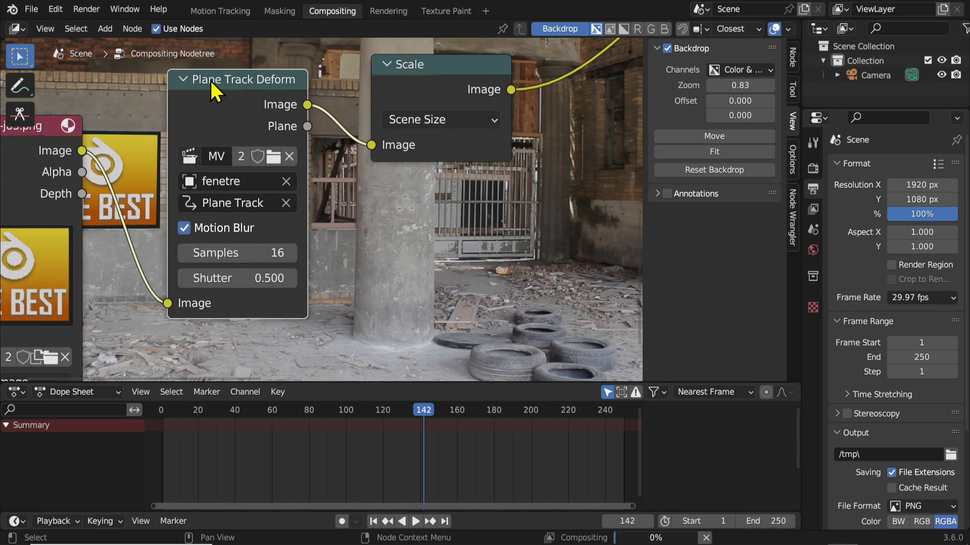
mouse_move(237, 253)
mouse_down()
mouse_move(202, 253)
mouse_move(222, 253)
mouse_up()
click(246, 252)
key(Return)
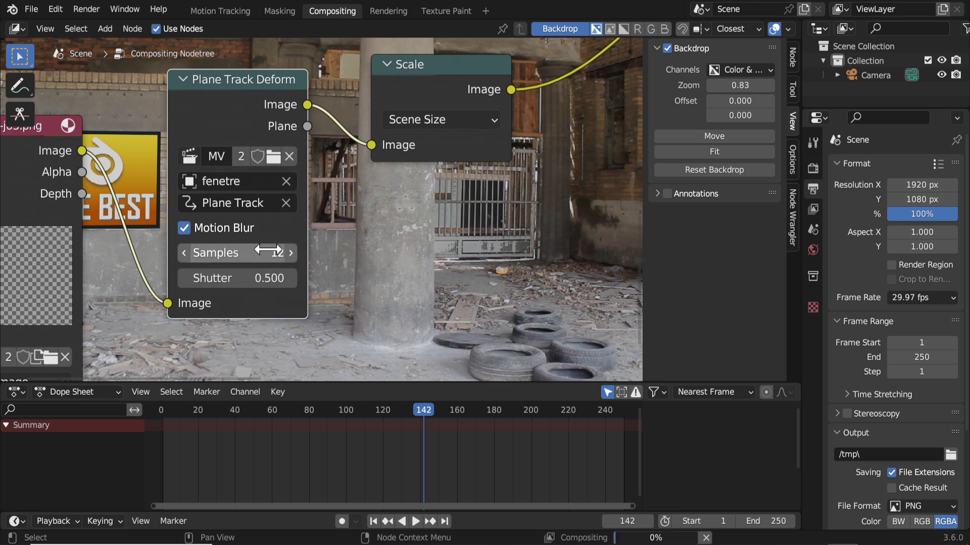
Spread out the sign image, Plane Track Deform and Scale nodes to leave more space between them
scroll(317, 274, down, 2)
scroll(316, 274, down, 3)
click(200, 184)
drag(80, 227, 83, 228)
drag(266, 154, 214, 161)
drag(74, 227, 50, 248)
scroll(264, 247, up, 7)
Reopen the motion blur samples value on the Plane Track Deform node and confirm it at 12
click(187, 251)
click(172, 248)
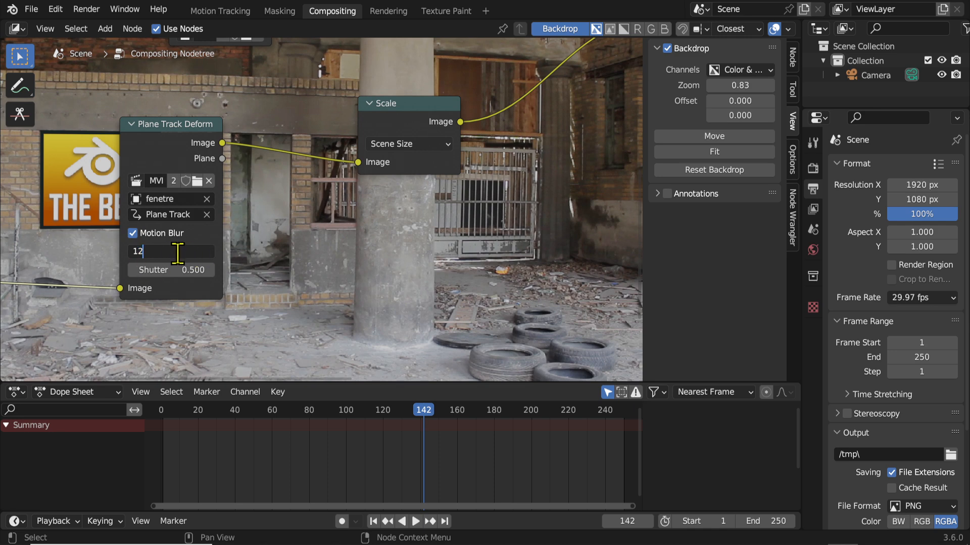
double_click(159, 252)
key(Return)
Collapse the Plane Track Deform and Scale nodes and line them up below the sign in the backdrop
drag(206, 132, 249, 189)
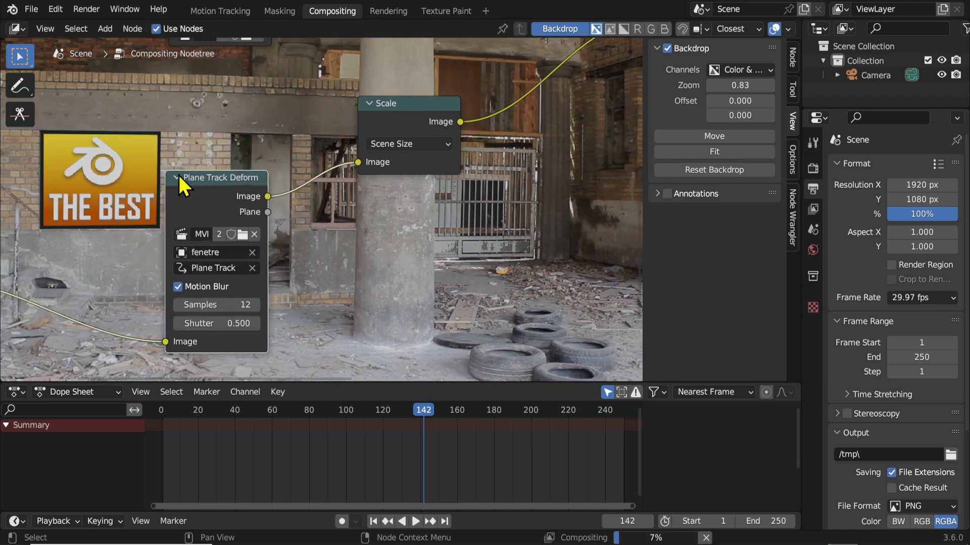
click(176, 177)
click(367, 104)
drag(378, 108, 388, 277)
drag(222, 181, 216, 264)
click(216, 265)
scroll(299, 214, down, 2)
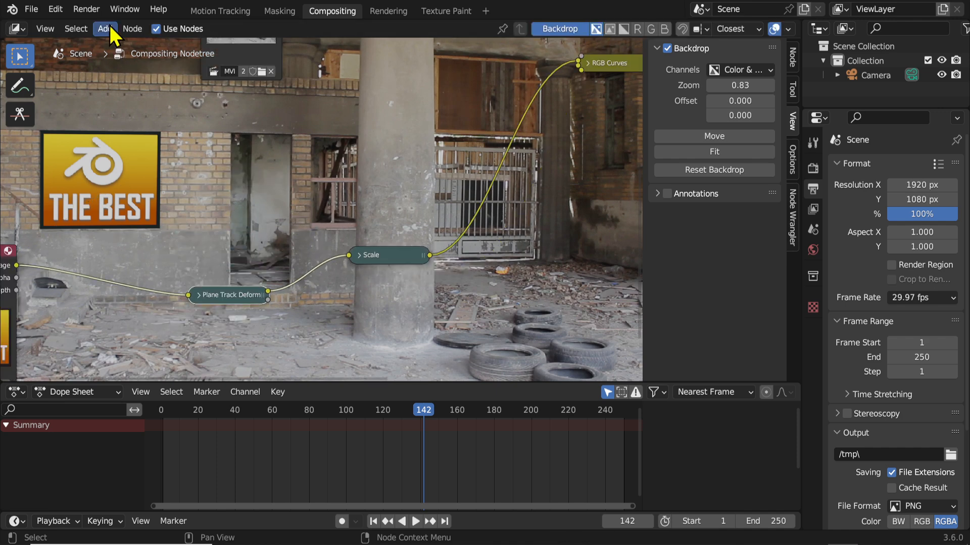
Widen the Properties editor and show the Output settings with the Format section collapsed
click(86, 9)
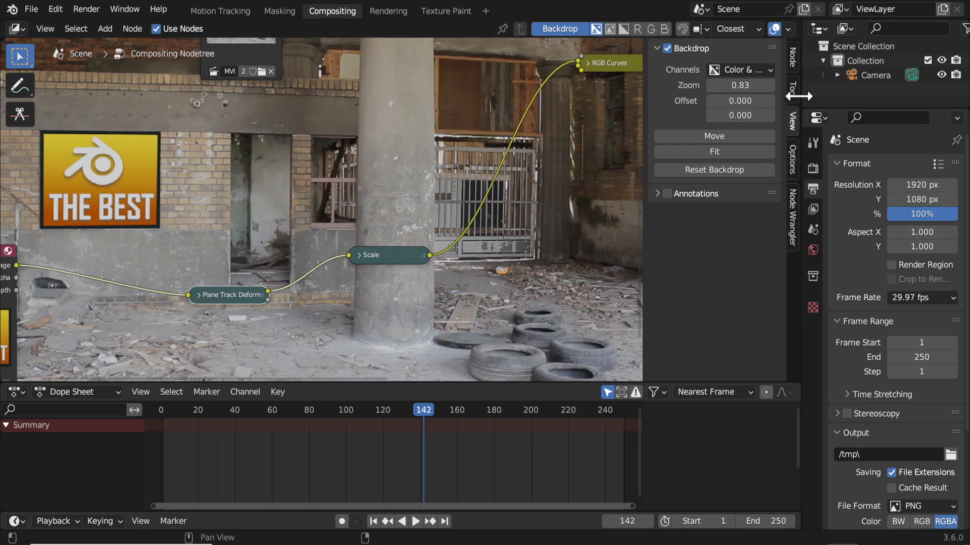
drag(801, 97, 663, 126)
click(675, 168)
click(675, 188)
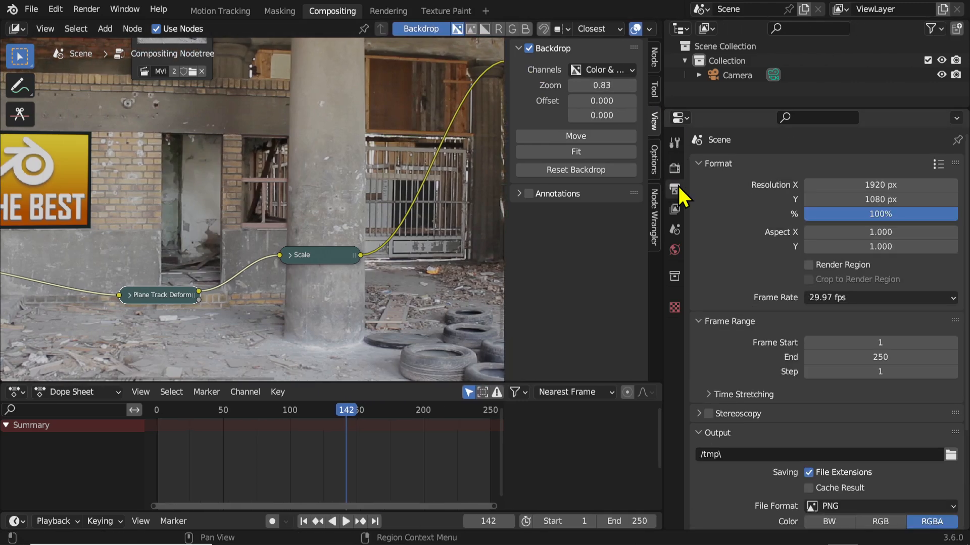
click(700, 163)
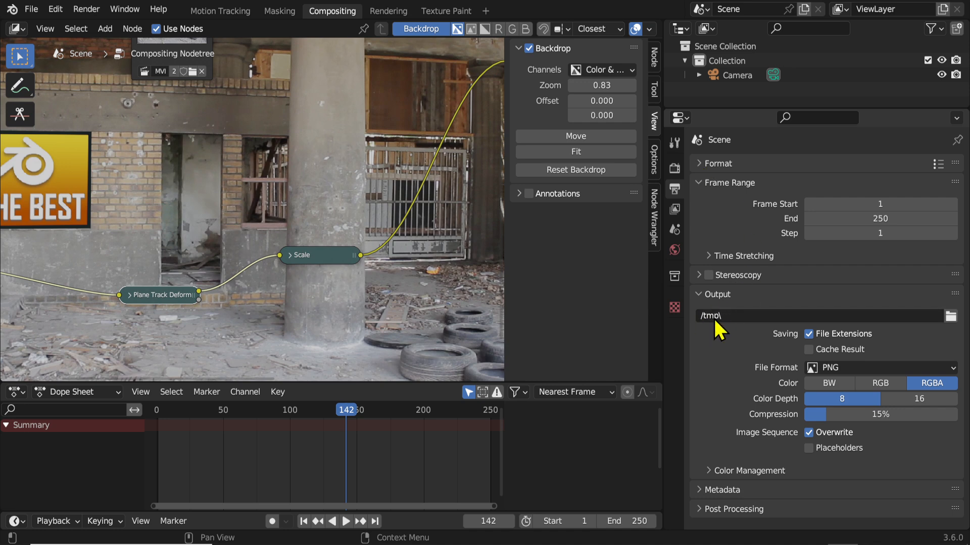
Set the render output path to the user's Videos folder with the file name plannartracKK
click(949, 321)
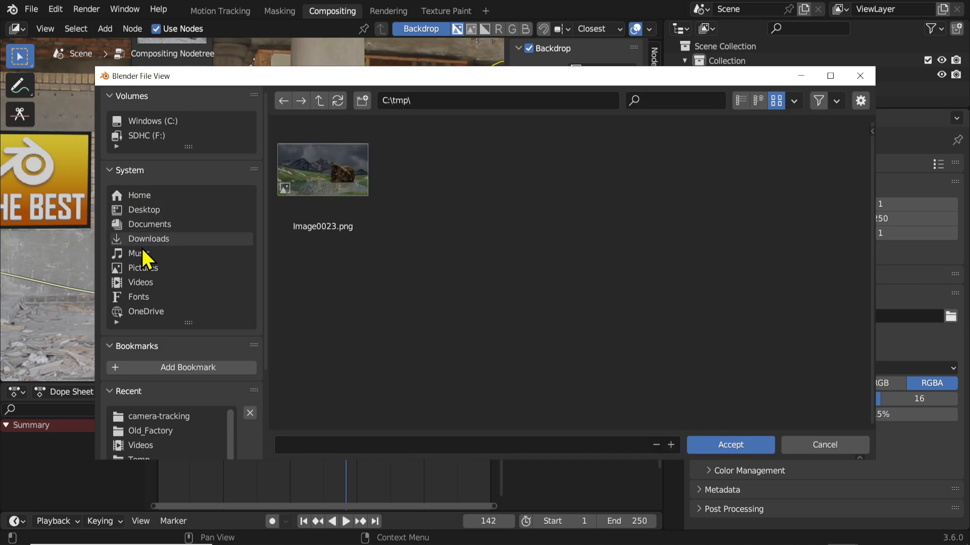
click(143, 283)
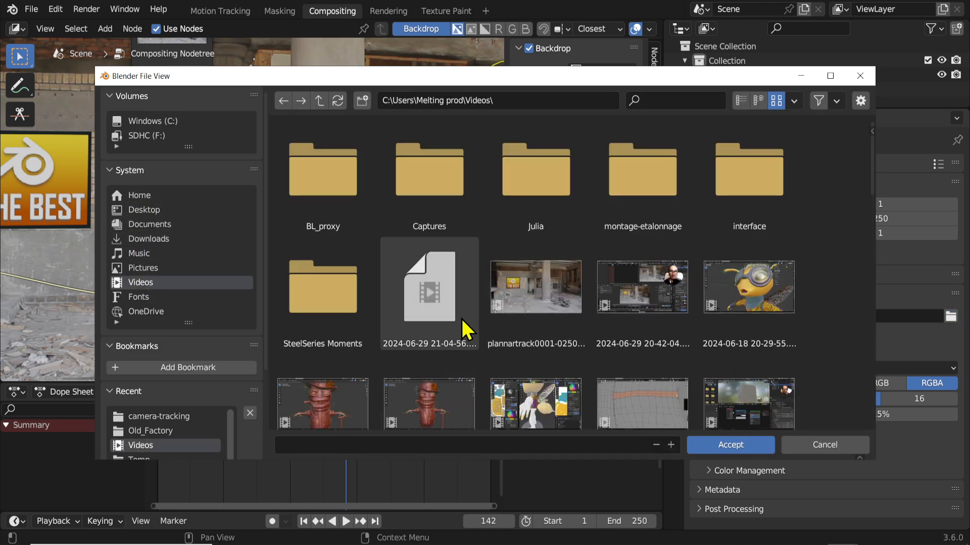
click(516, 329)
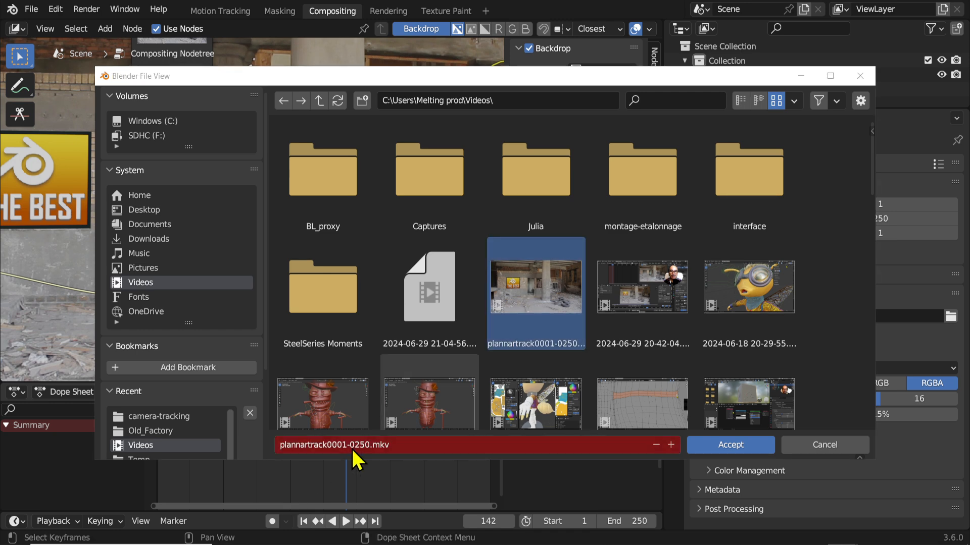
click(377, 444)
click(404, 443)
key(BackSpace)
key(BackSpace)
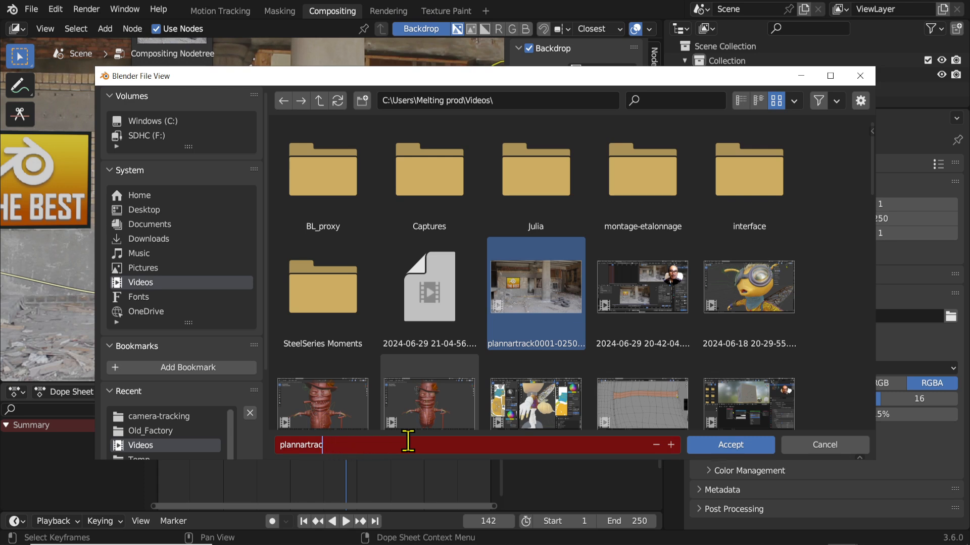
text(K)
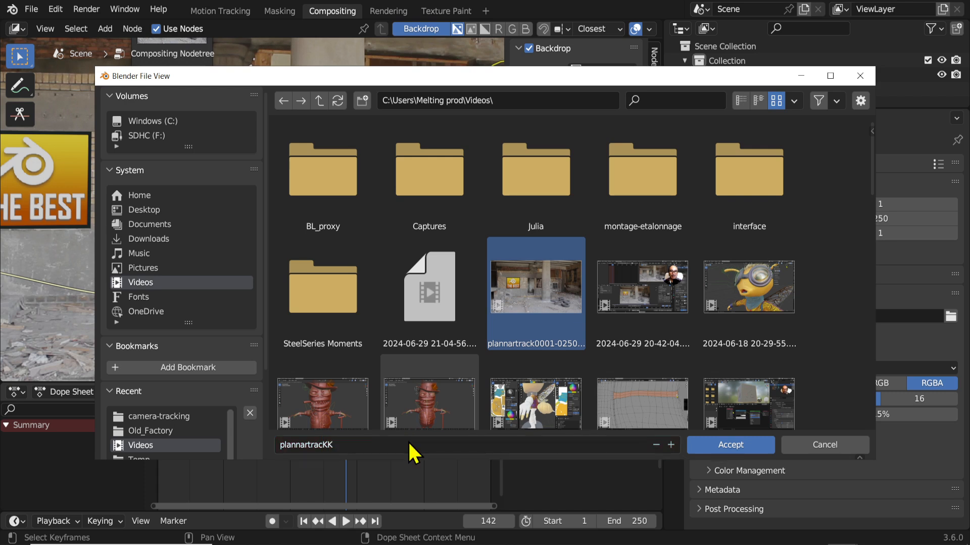
click(727, 444)
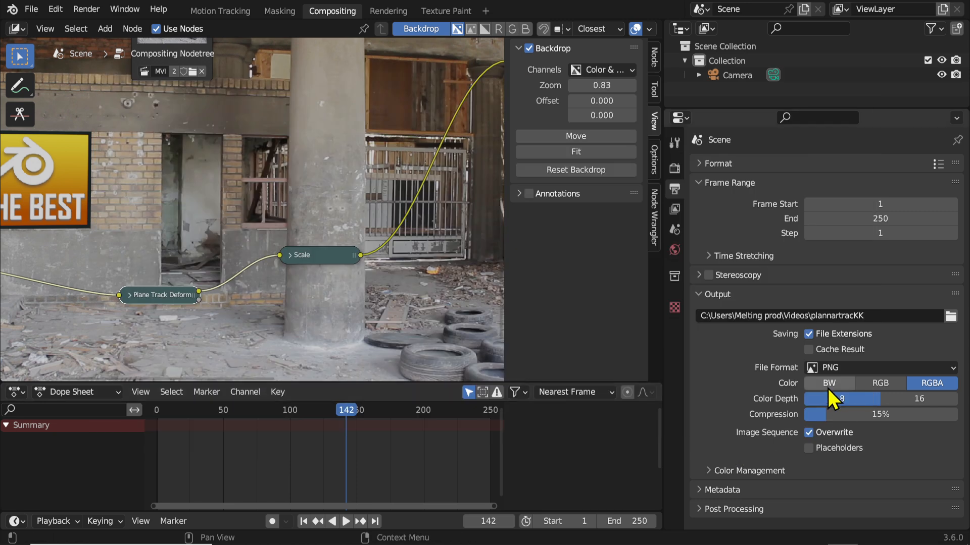
Set the output file format to FFmpeg Video and the encoding container to MPEG-4
click(857, 366)
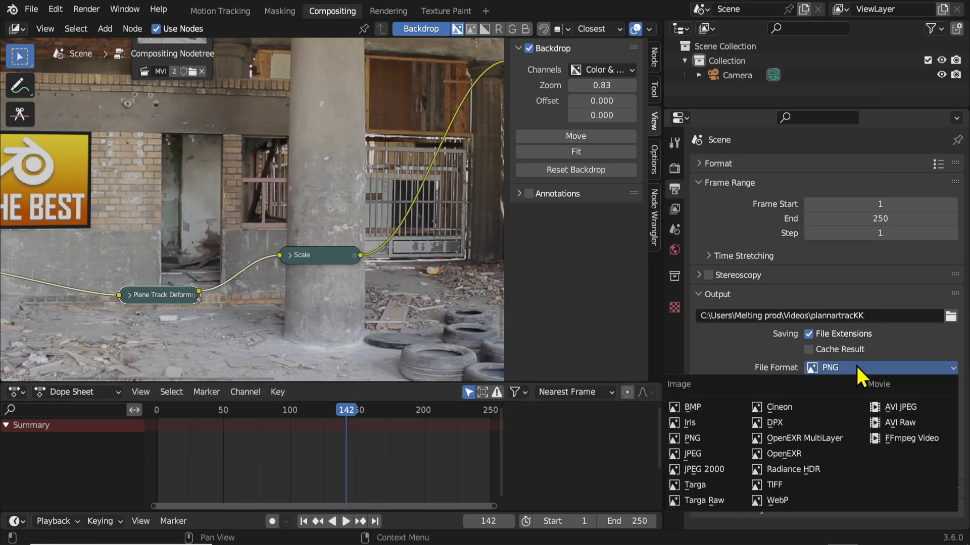
click(904, 439)
click(753, 407)
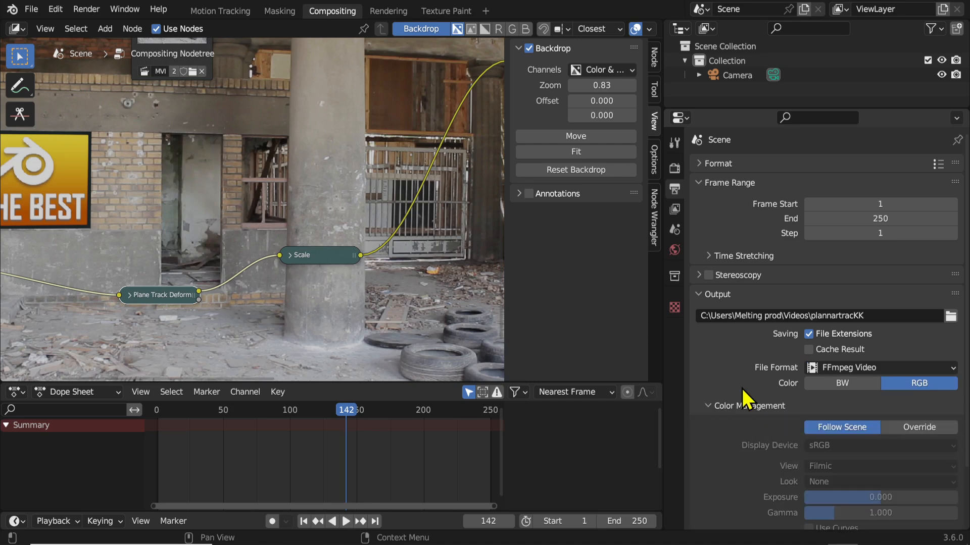
scroll(744, 354, down, 3)
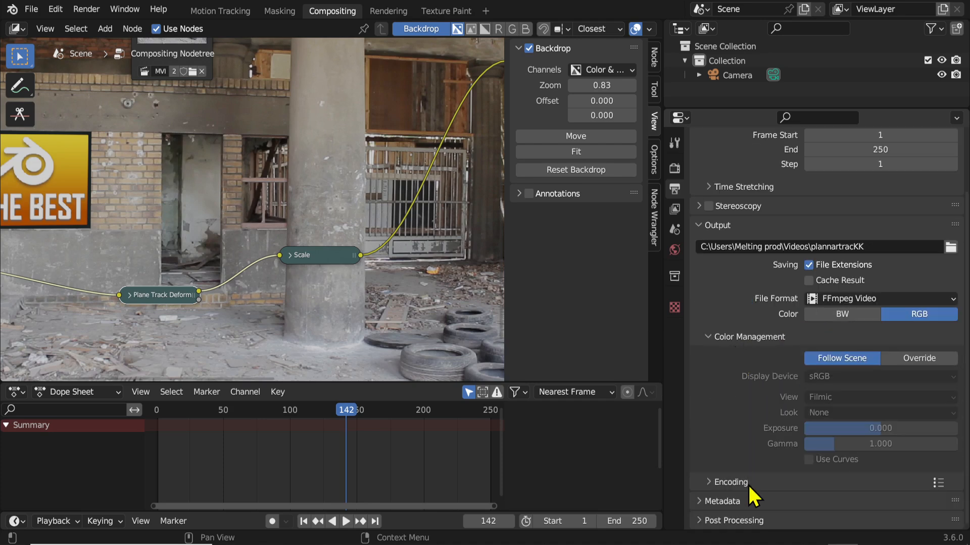
click(732, 481)
scroll(735, 376, down, 9)
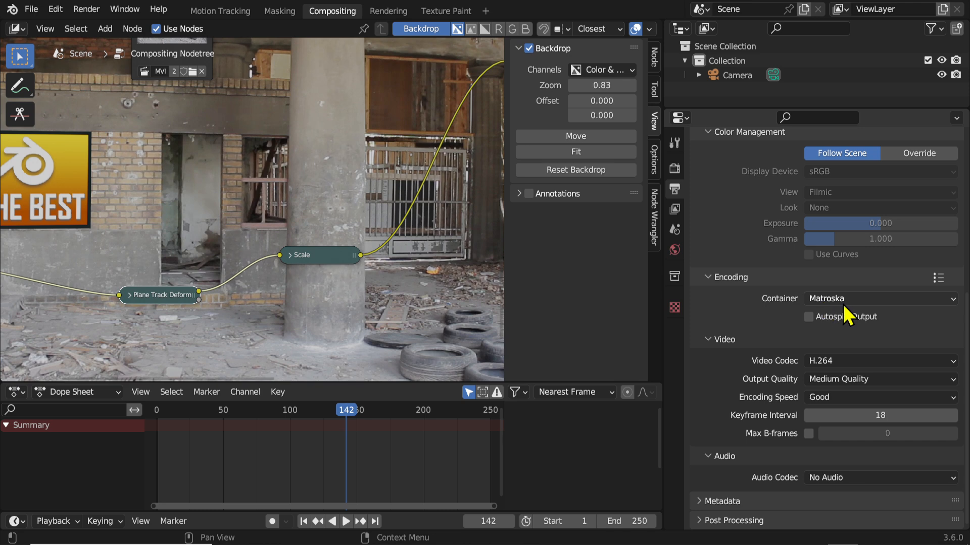
click(841, 302)
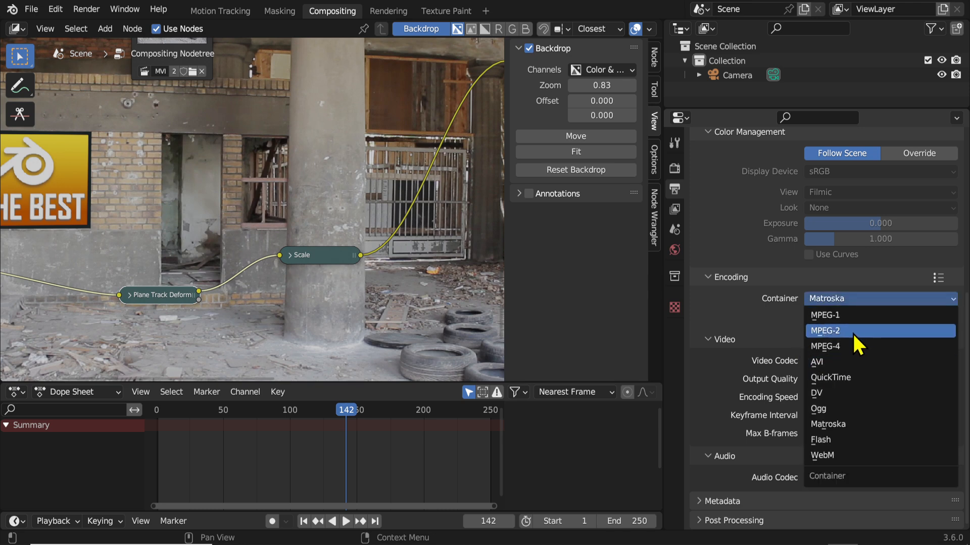
click(850, 346)
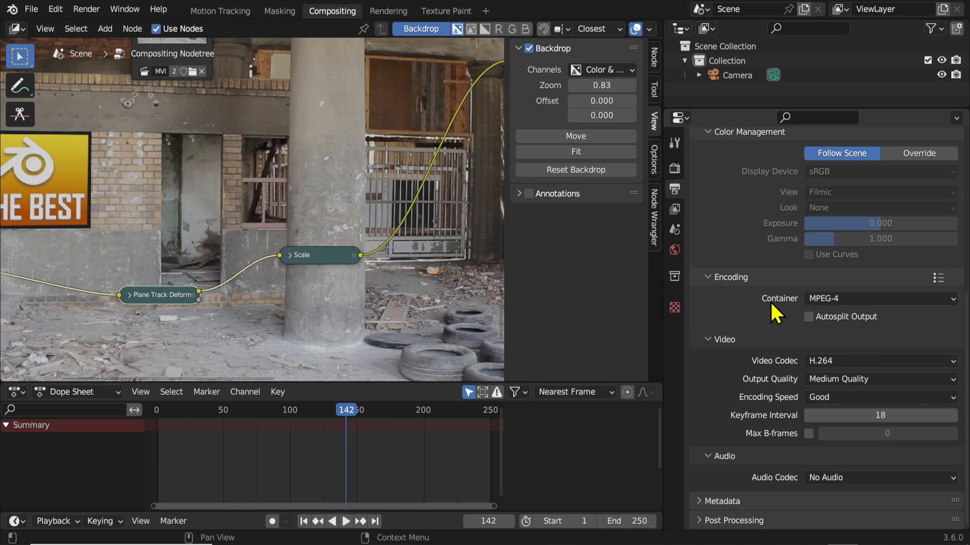
Set the audio codec of the output encoding to AAC
click(840, 477)
click(831, 478)
click(829, 449)
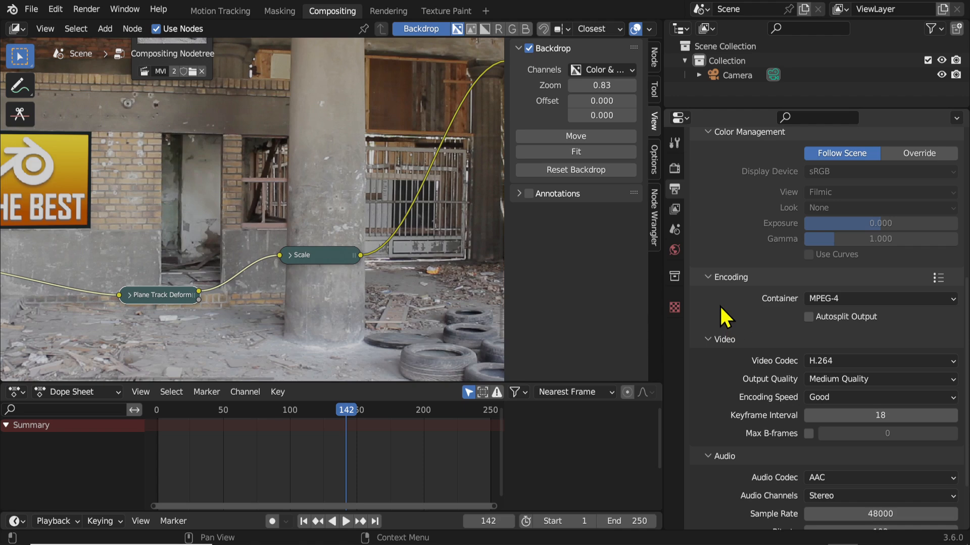
Bring up the list of render commands for the composited scene
scroll(283, 260, down, 3)
click(86, 9)
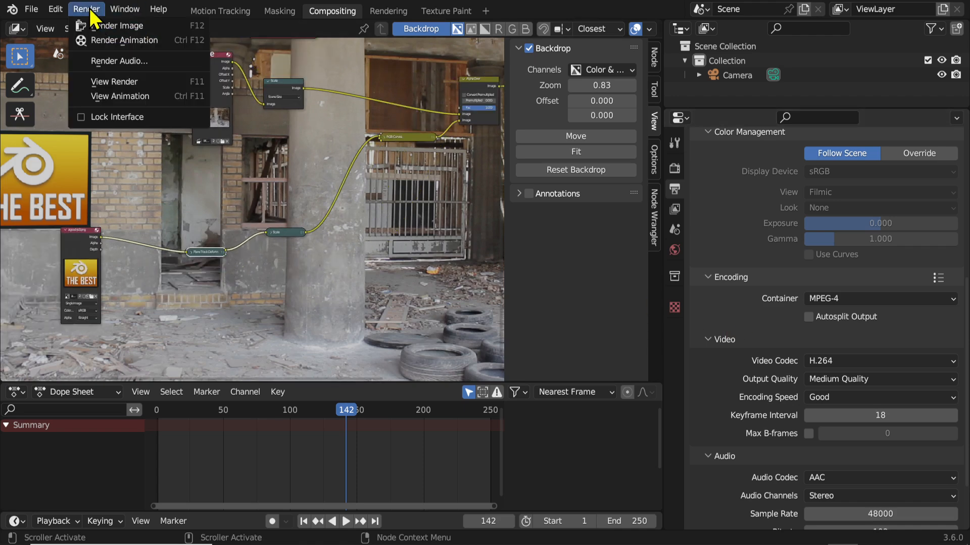